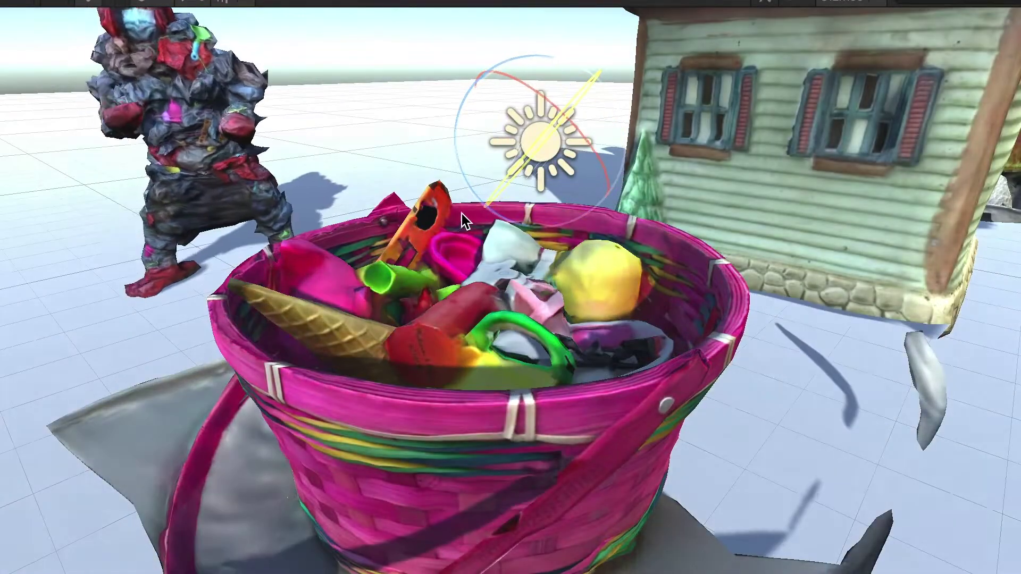
{"action": "left_click_drag", "start_coordinate": [461, 213], "coordinate": [391, 228]}
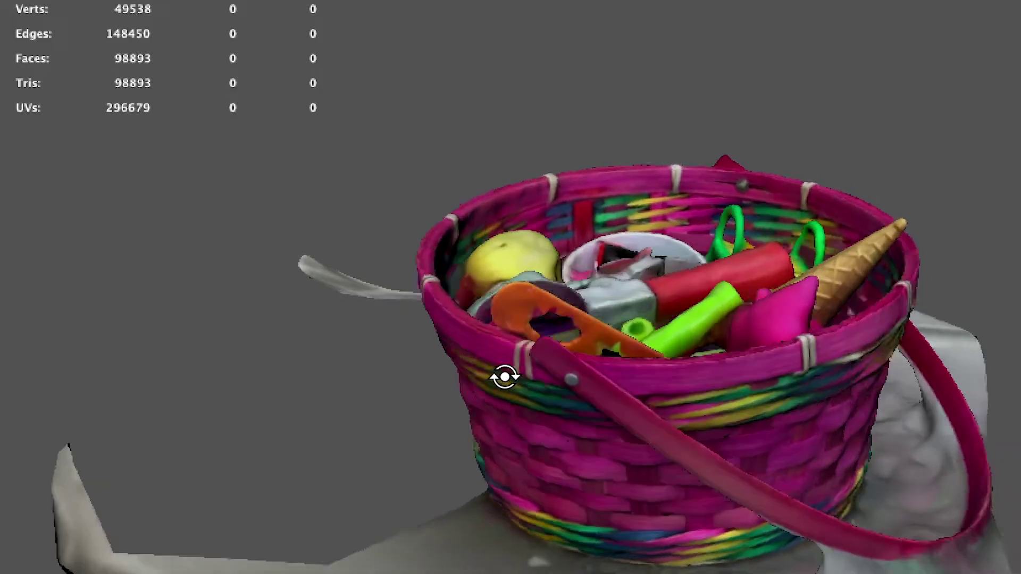
{"action": "left_click_drag", "start_coordinate": [506, 376], "coordinate": [365, 369], "text": "alt"}
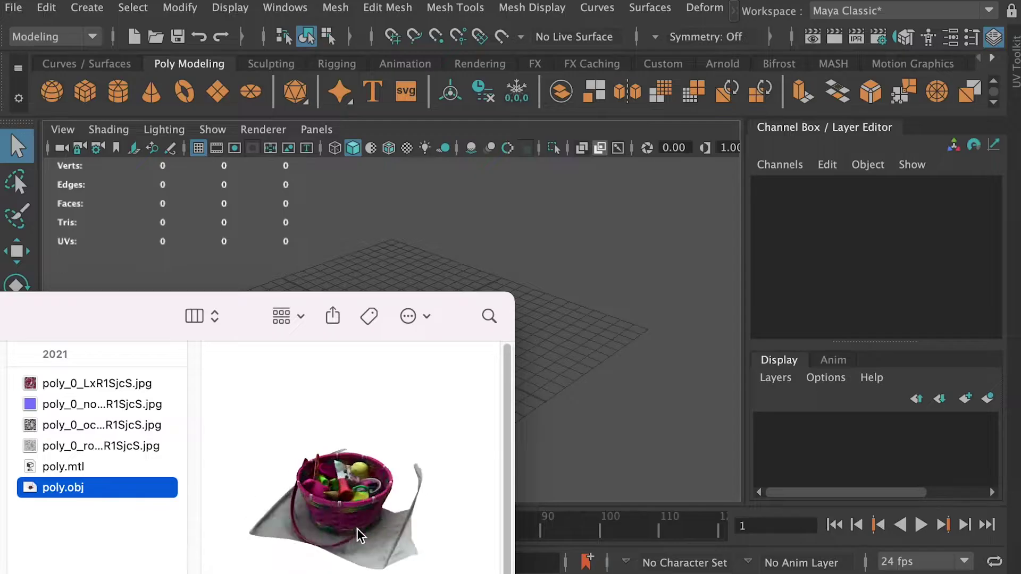
Import poly.obj into the Maya scene and set the mesh's X, Y and Z scale to 300
{"action": "mouse_move", "coordinate": [358, 534]}
{"action": "left_mouse_down"}
{"action": "mouse_move", "coordinate": [328, 533]}
{"action": "mouse_move", "coordinate": [340, 534]}
{"action": "left_mouse_up"}
{"action": "left_click_drag", "start_coordinate": [64, 487], "coordinate": [433, 371]}
{"action": "left_click", "coordinate": [371, 282]}
{"action": "type", "text": "300"}
{"action": "key", "text": "Tab"}
{"action": "type", "text": "300"}
{"action": "key", "text": "Tab"}
{"action": "type", "text": "300"}
{"action": "key", "text": "Return"}
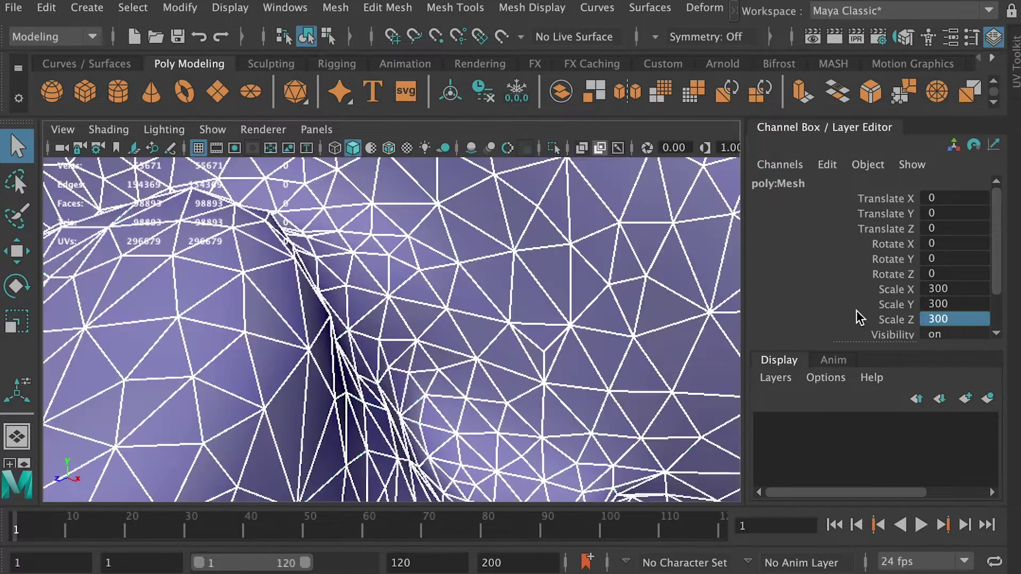
{"action": "key", "text": "f"}
{"action": "left_click_drag", "start_coordinate": [483, 342], "coordinate": [447, 412], "text": "alt"}
Pull several vertices away from the basket mesh to test whether neighbouring faces are connected
{"action": "left_click", "coordinate": [603, 308]}
{"action": "scroll", "coordinate": [347, 328], "scroll_direction": "up", "scroll_amount": 4}
{"action": "right_click_drag", "start_coordinate": [348, 335], "coordinate": [246, 282]}
{"action": "mouse_move", "coordinate": [285, 314]}
{"action": "left_mouse_down"}
{"action": "mouse_move", "coordinate": [317, 339]}
{"action": "mouse_move", "coordinate": [279, 305]}
{"action": "left_mouse_up"}
{"action": "key", "text": "w"}
{"action": "left_click_drag", "start_coordinate": [320, 259], "coordinate": [348, 288]}
{"action": "left_click_drag", "start_coordinate": [333, 238], "coordinate": [334, 190]}
{"action": "left_click_drag", "start_coordinate": [397, 264], "coordinate": [472, 298]}
{"action": "left_click_drag", "start_coordinate": [448, 237], "coordinate": [450, 173]}
{"action": "left_click_drag", "start_coordinate": [463, 256], "coordinate": [509, 298]}
{"action": "left_click_drag", "start_coordinate": [492, 218], "coordinate": [493, 181]}
{"action": "left_click", "coordinate": [490, 280]}
{"action": "mouse_move", "coordinate": [492, 286]}
{"action": "right_mouse_down"}
{"action": "mouse_move", "coordinate": [544, 237]}
{"action": "mouse_move", "coordinate": [604, 246]}
{"action": "right_mouse_up"}
{"action": "left_click", "coordinate": [588, 268]}
{"action": "left_click_drag", "start_coordinate": [576, 290], "coordinate": [603, 265], "text": "alt"}
Undo the vertex moves on the basket mesh
{"action": "key", "text": "ctrl+z"}
{"action": "key", "text": "ctrl+z"}
{"action": "key", "text": "ctrl+z"}
{"action": "key", "text": "ctrl+z"}
{"action": "key", "text": "ctrl+z"}
{"action": "key", "text": "ctrl+z"}
{"action": "key", "text": "ctrl+z"}
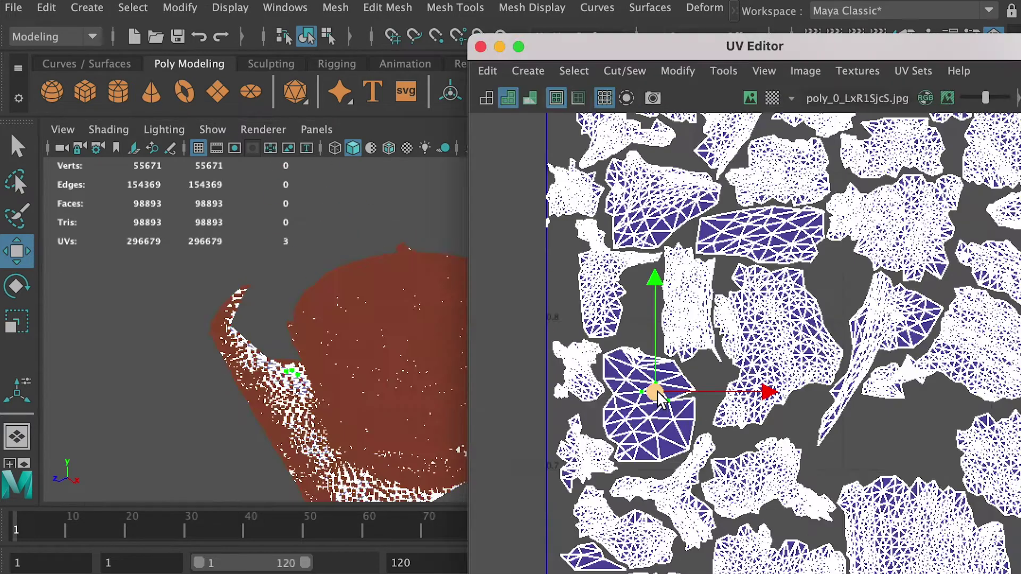
Pull individual UVs out of a UV shell to test whether the UVs inside it are joined
{"action": "left_click_drag", "start_coordinate": [649, 387], "coordinate": [520, 399]}
{"action": "left_click", "coordinate": [672, 444]}
{"action": "left_click_drag", "start_coordinate": [672, 444], "coordinate": [511, 431]}
{"action": "left_click", "coordinate": [667, 412]}
{"action": "left_click_drag", "start_coordinate": [672, 392], "coordinate": [520, 398]}
Select all vertices of the basket mesh, convert the selection to edges, and apply Move and Sew Edges to the UVs
{"action": "right_click", "coordinate": [325, 282]}
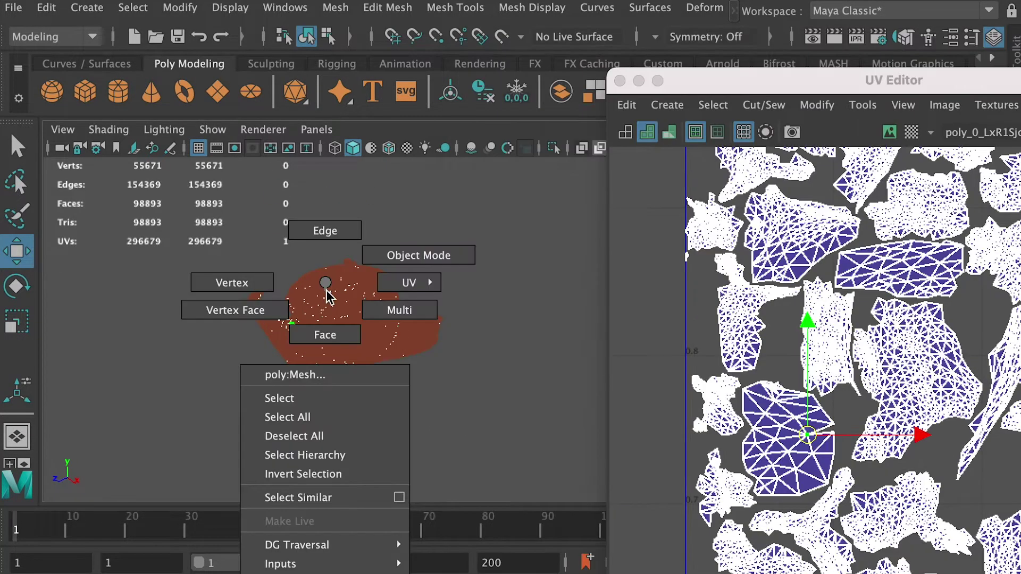
{"action": "left_click", "coordinate": [232, 282]}
{"action": "left_click_drag", "start_coordinate": [151, 211], "coordinate": [457, 382]}
{"action": "left_click_drag", "start_coordinate": [781, 83], "coordinate": [485, 43]}
{"action": "key", "text": "f"}
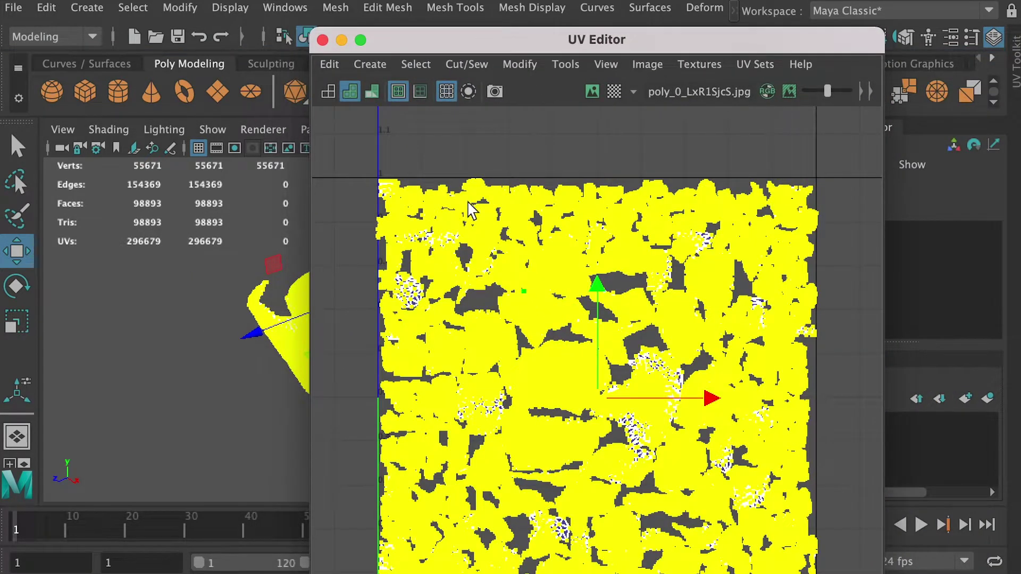
{"action": "right_click_drag", "start_coordinate": [499, 166], "coordinate": [506, 68], "text": "ctrl"}
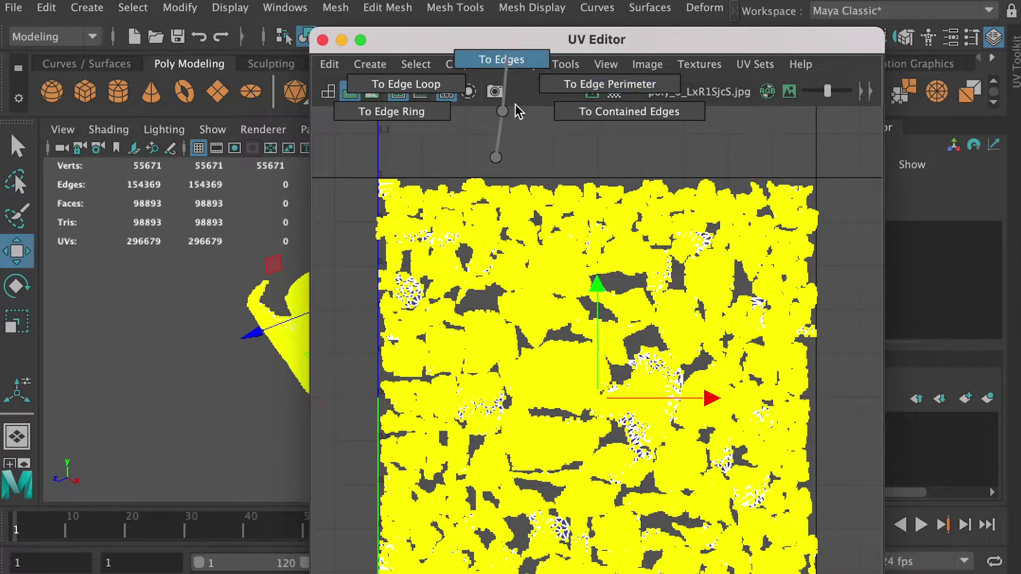
{"action": "right_click_drag", "start_coordinate": [518, 106], "coordinate": [518, 106], "text": "ctrl"}
{"action": "right_click", "coordinate": [501, 158], "text": "shift"}
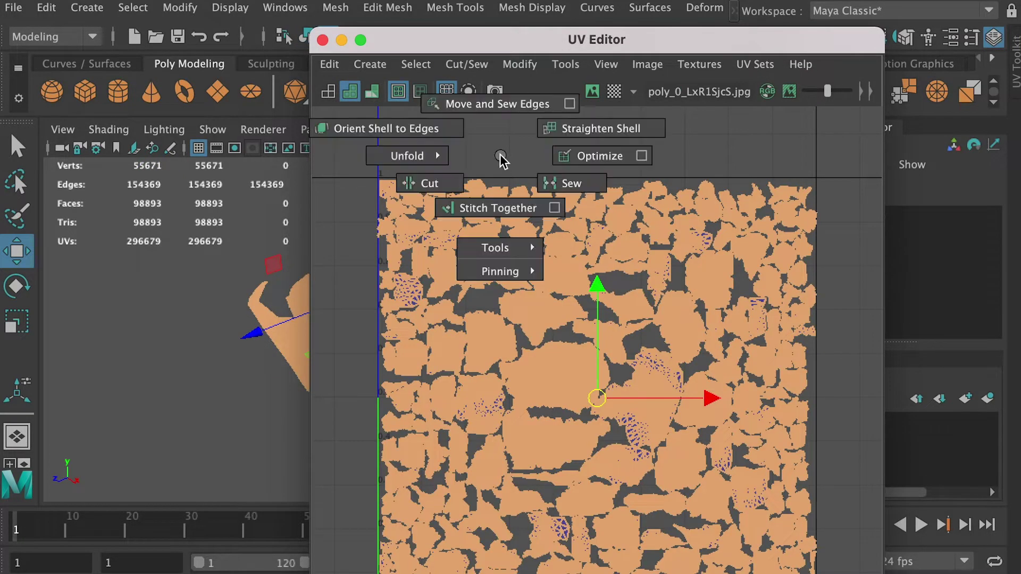
{"action": "left_click", "coordinate": [493, 105]}
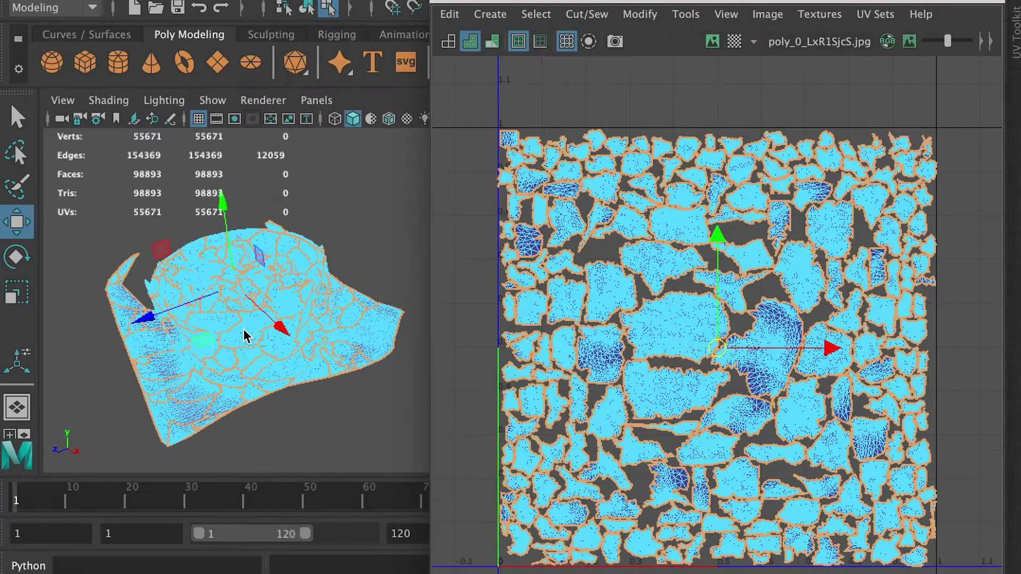
Select individual UV shells and their matching mesh areas to check how the sewn UVs correspond to the model
{"action": "double_click", "coordinate": [687, 331]}
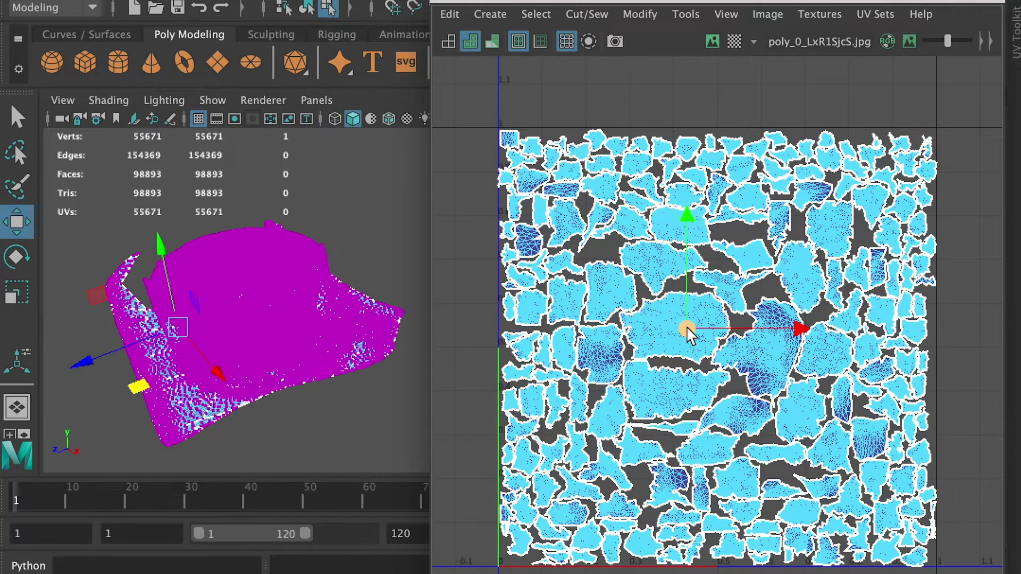
{"action": "left_click", "coordinate": [285, 329]}
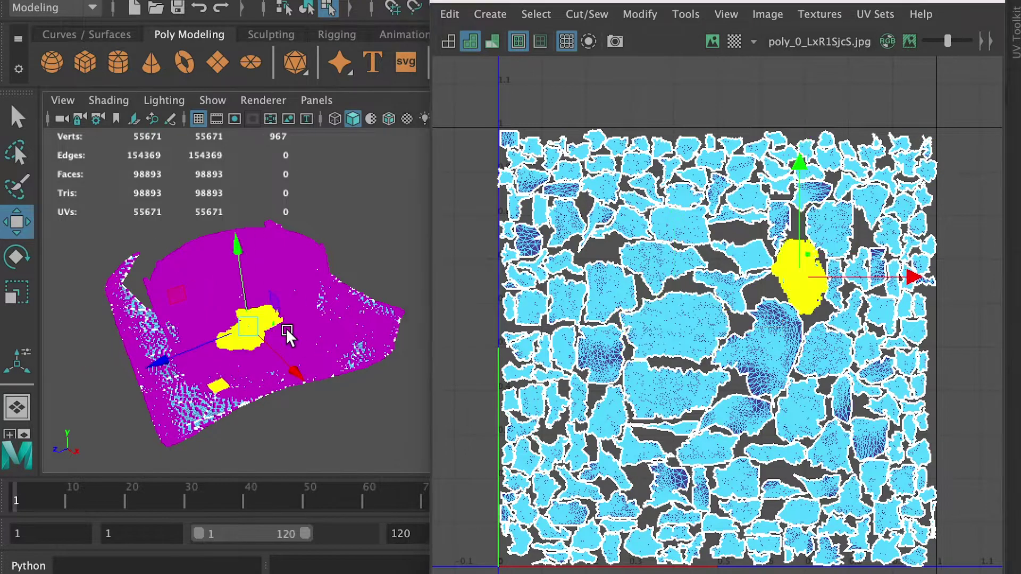
{"action": "right_click_drag", "start_coordinate": [814, 289], "coordinate": [874, 287]}
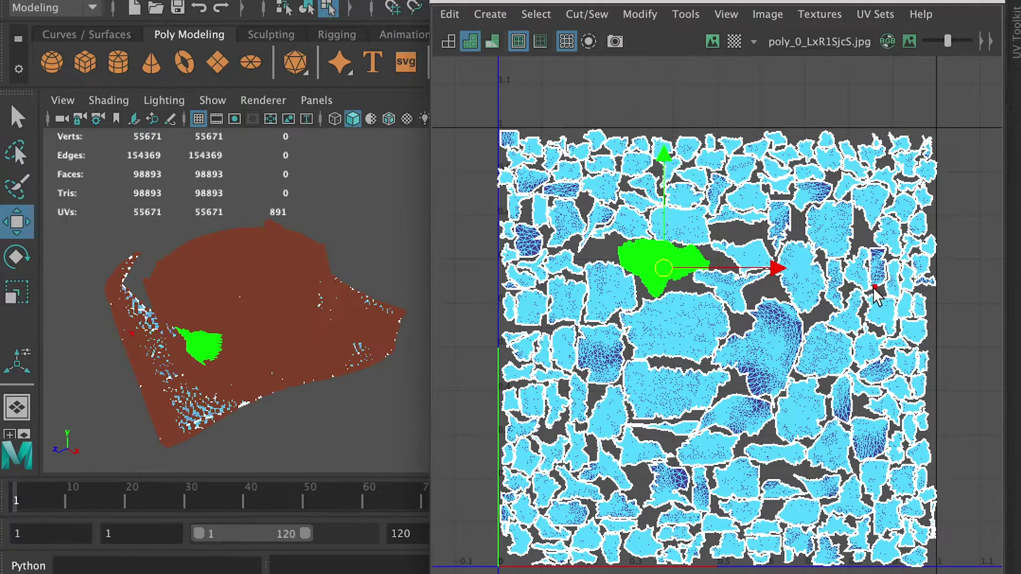
{"action": "left_click", "coordinate": [813, 293]}
{"action": "left_click", "coordinate": [774, 343]}
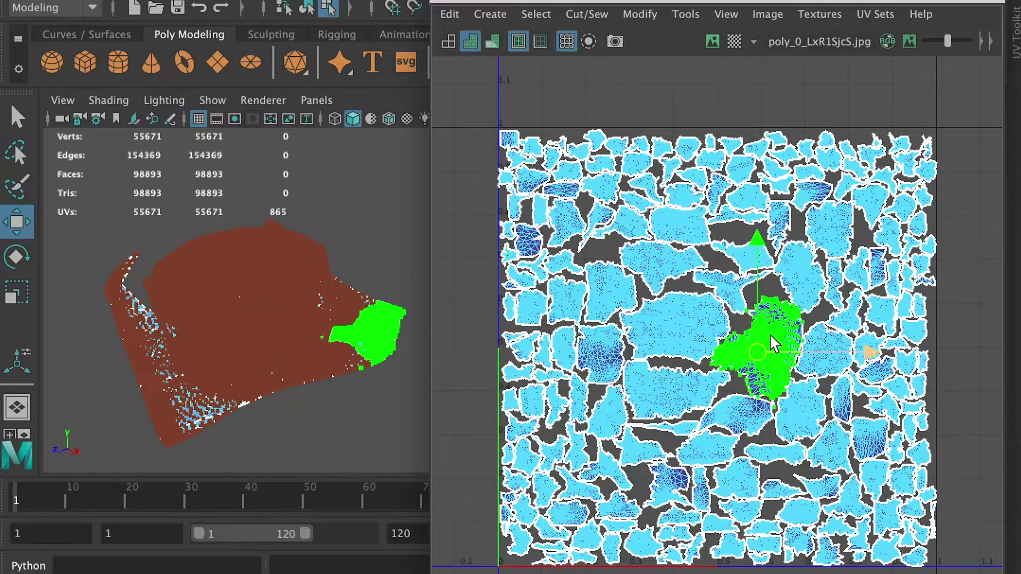
{"action": "right_click_drag", "start_coordinate": [343, 251], "coordinate": [244, 260]}
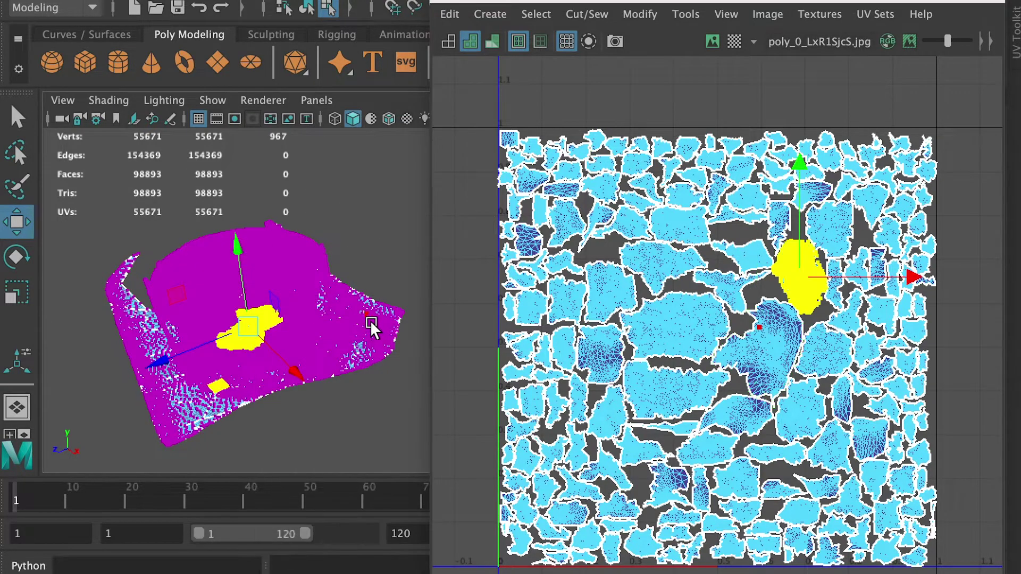
{"action": "left_click", "coordinate": [377, 333]}
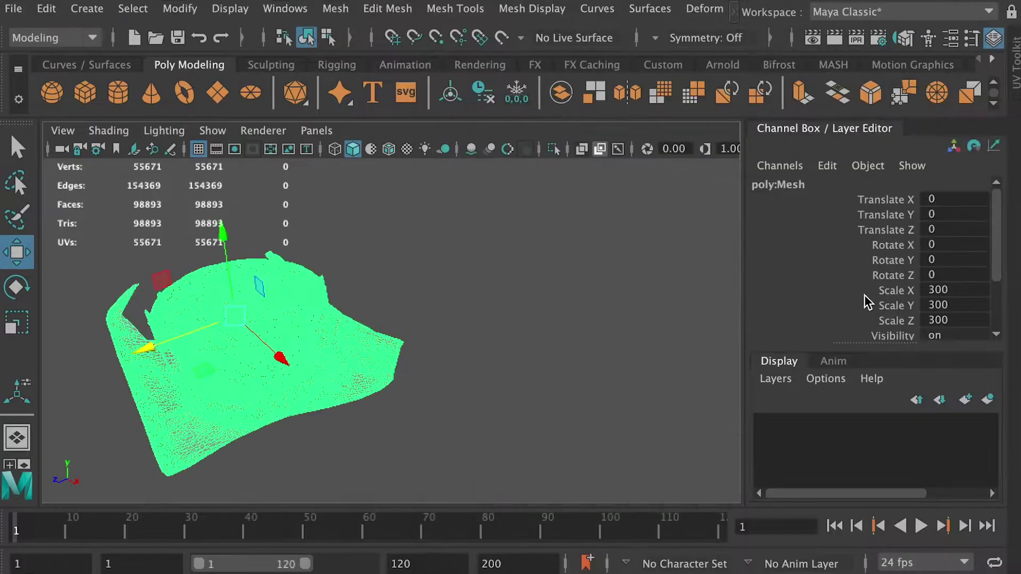
Freeze the basket mesh's transformations and delete its construction history
{"action": "left_click", "coordinate": [177, 5]}
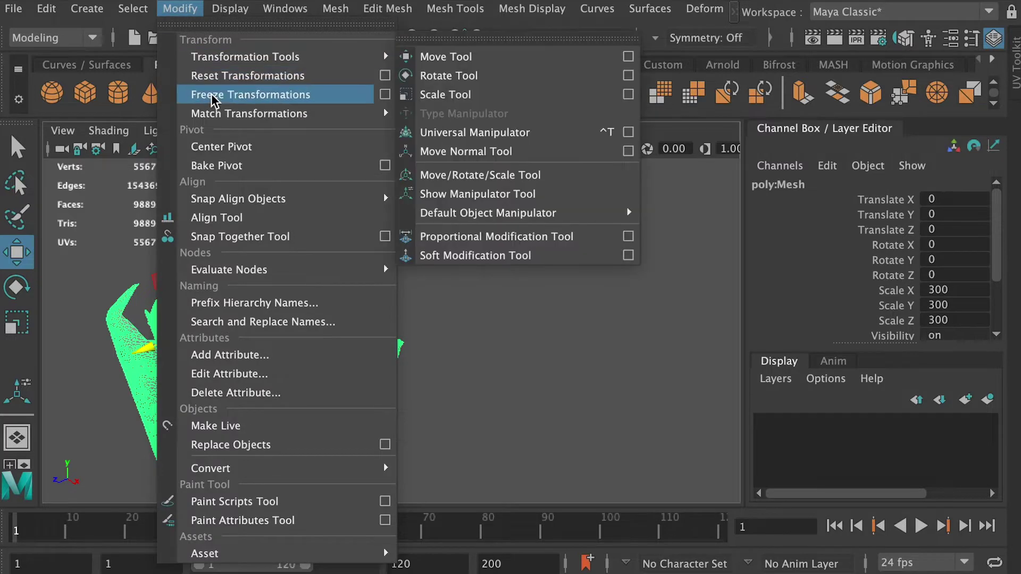
{"action": "left_click", "coordinate": [209, 95]}
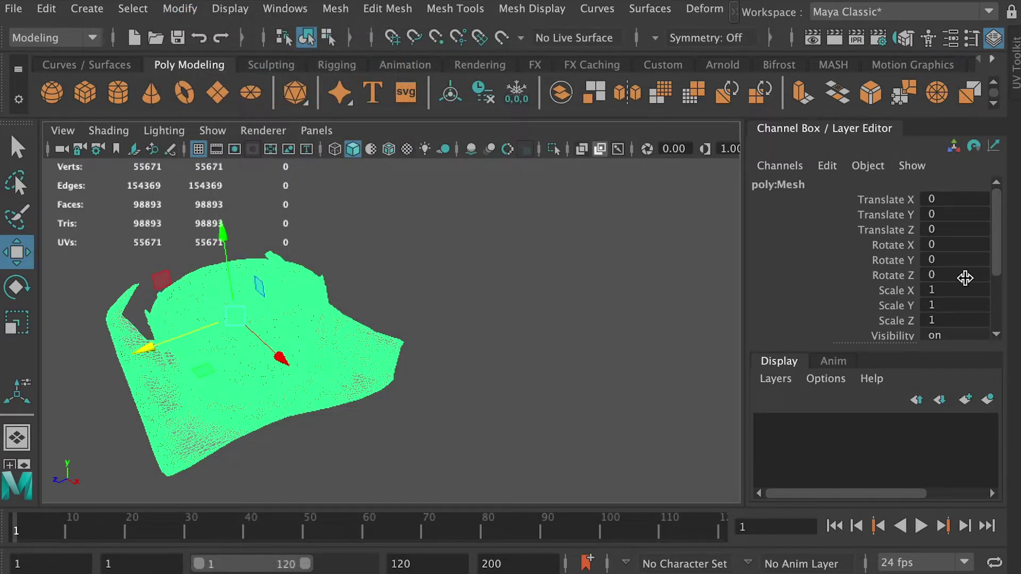
{"action": "scroll", "coordinate": [997, 240], "scroll_direction": "down", "scroll_amount": 3}
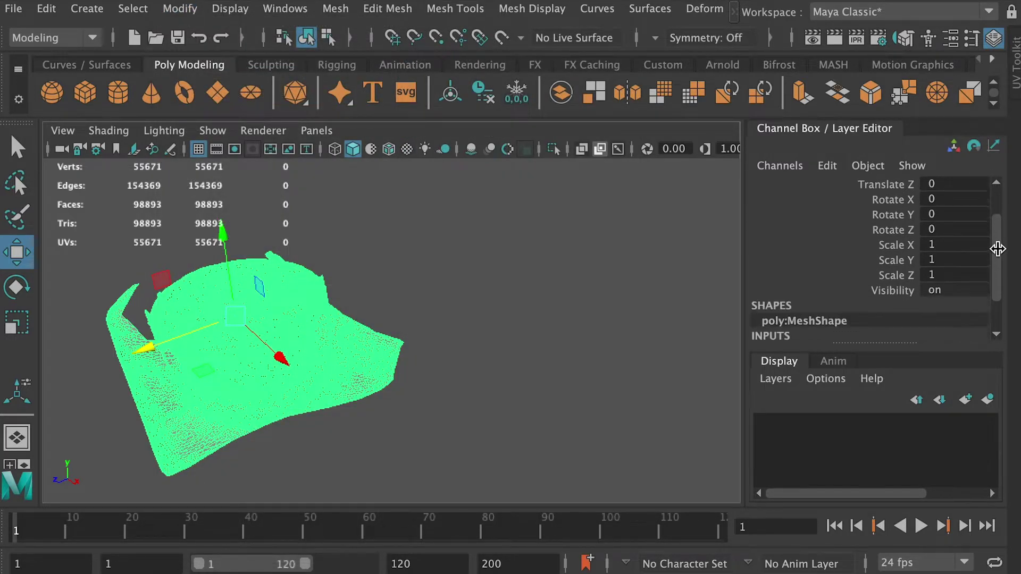
{"action": "left_click", "coordinate": [46, 8]}
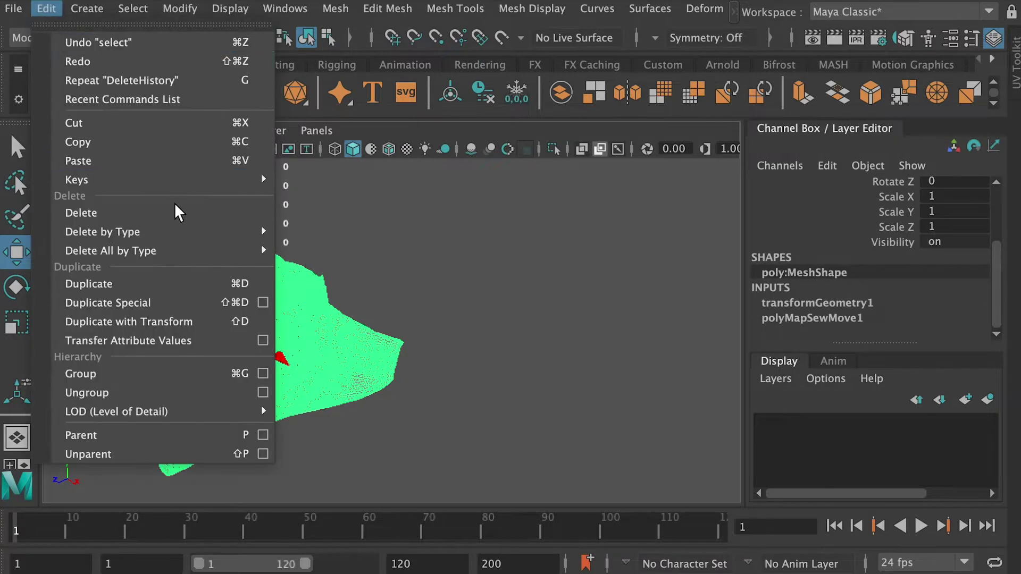
{"action": "mouse_move", "coordinate": [161, 230]}
{"action": "left_click", "coordinate": [343, 232]}
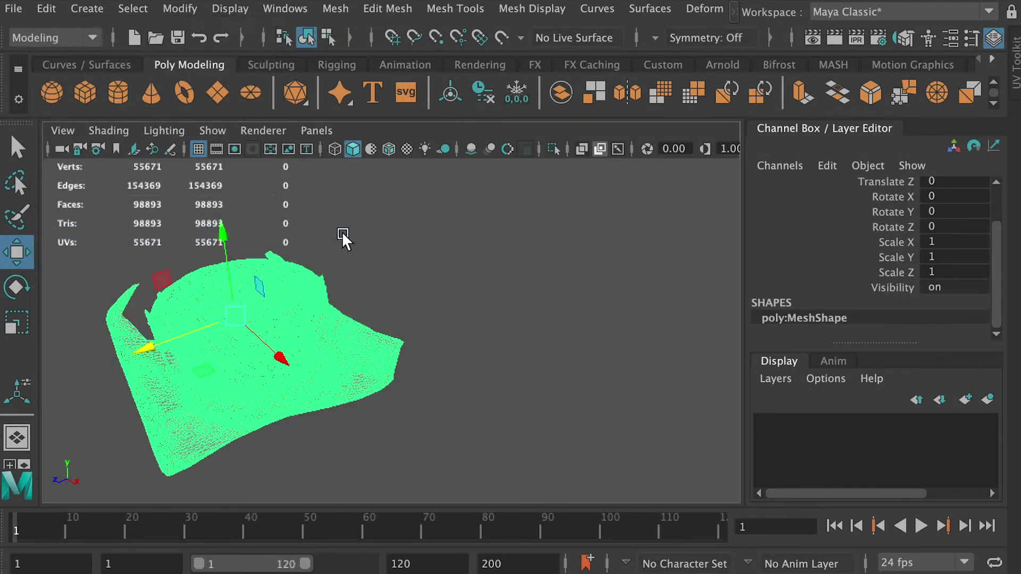
Try pulling vertices off the basket surface to test whether they are merged, and undo the moves
{"action": "right_click_drag", "start_coordinate": [310, 283], "coordinate": [231, 290]}
{"action": "double_click", "coordinate": [325, 305]}
{"action": "left_click_drag", "start_coordinate": [297, 312], "coordinate": [390, 278]}
{"action": "double_click", "coordinate": [320, 327]}
{"action": "left_click_drag", "start_coordinate": [275, 342], "coordinate": [371, 303]}
{"action": "key", "text": "ctrl+z"}
Merge all vertices of the basket mesh with a distance threshold of 0.001 and return to object mode
{"action": "left_click_drag", "start_coordinate": [68, 212], "coordinate": [527, 489]}
{"action": "right_click_drag", "start_coordinate": [302, 315], "coordinate": [420, 214], "text": "shift"}
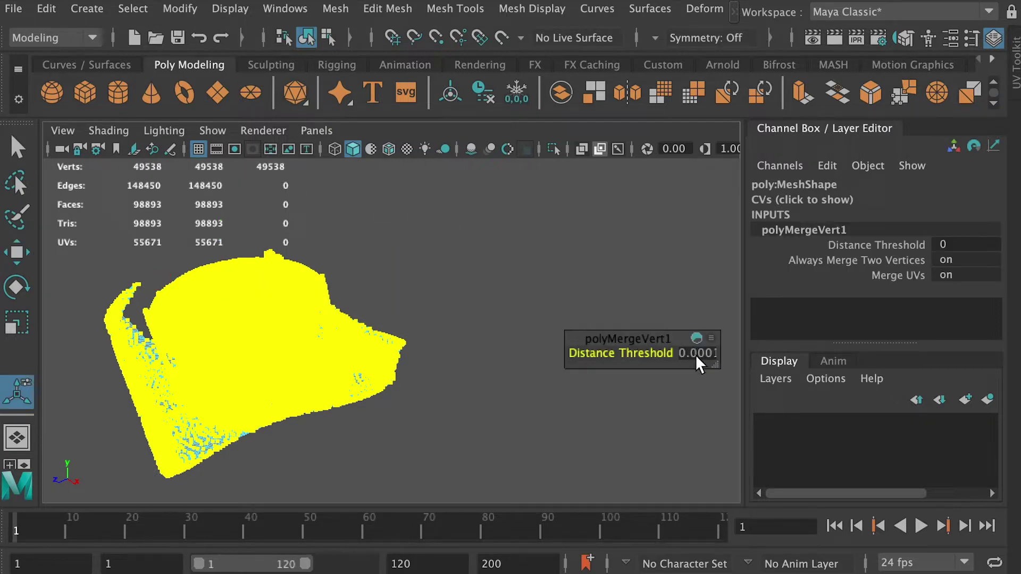
{"action": "type", "text": "0.001"}
{"action": "key", "text": "Return"}
{"action": "right_click_drag", "start_coordinate": [247, 267], "coordinate": [313, 242]}
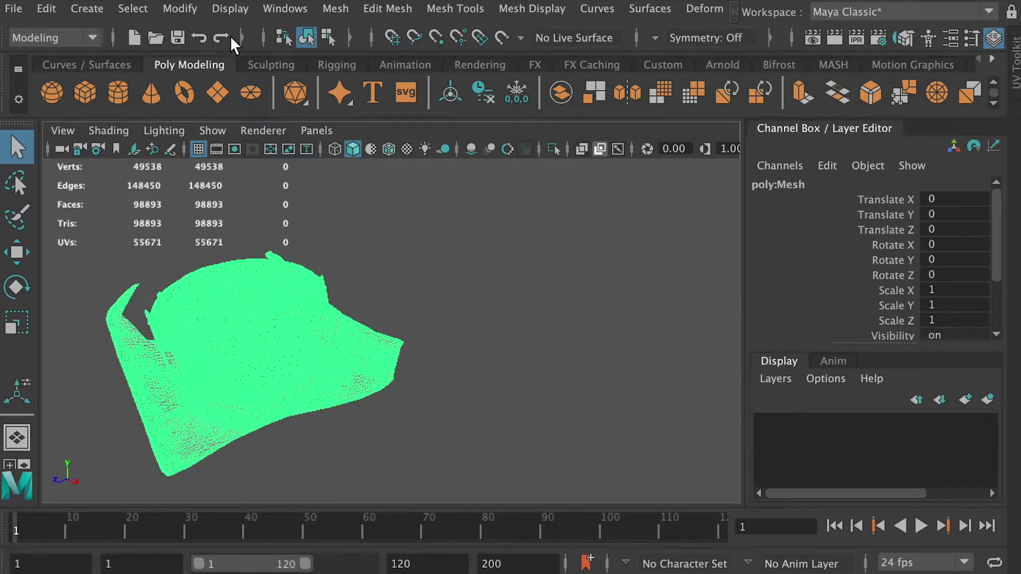
Freeze transformations and delete the history on the merged basket mesh
{"action": "left_click", "coordinate": [188, 12]}
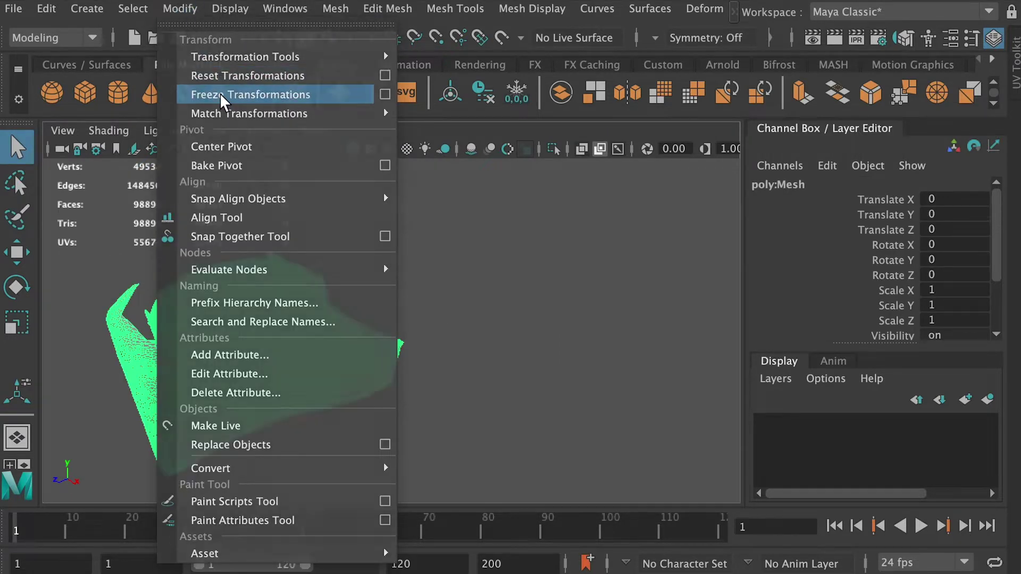
{"action": "left_click", "coordinate": [220, 94]}
{"action": "left_click", "coordinate": [48, 8]}
{"action": "mouse_move", "coordinate": [137, 232]}
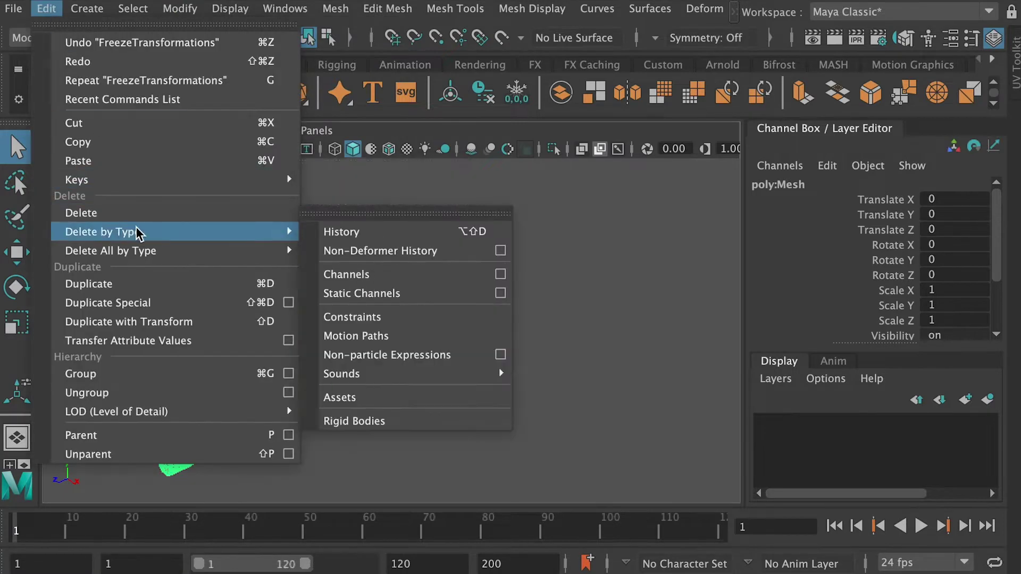
{"action": "left_click", "coordinate": [340, 229]}
Export the selected mesh under the name BasketHighRez
{"action": "left_click", "coordinate": [12, 8]}
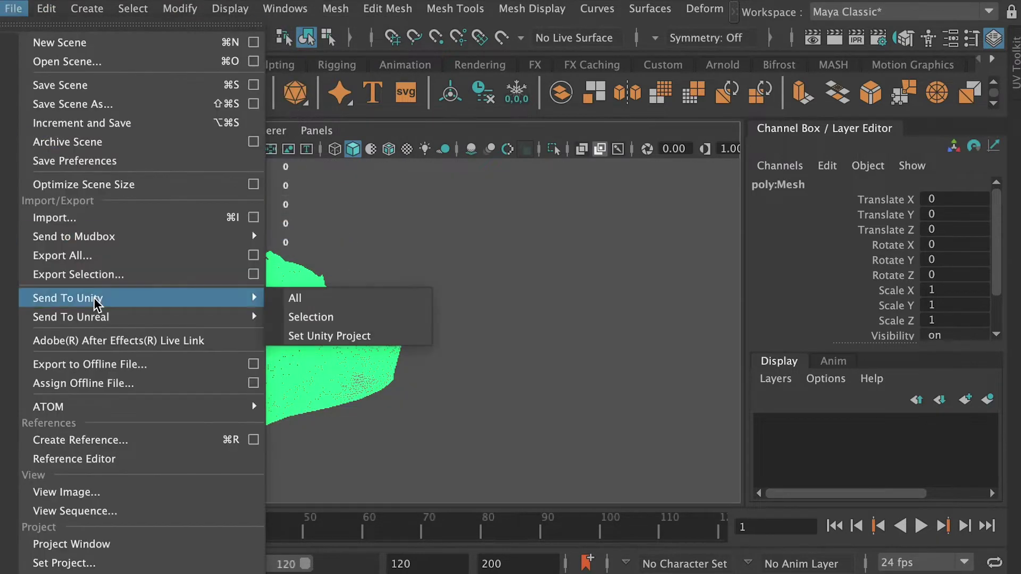
{"action": "left_click", "coordinate": [153, 276]}
{"action": "type", "text": "HighRe"}
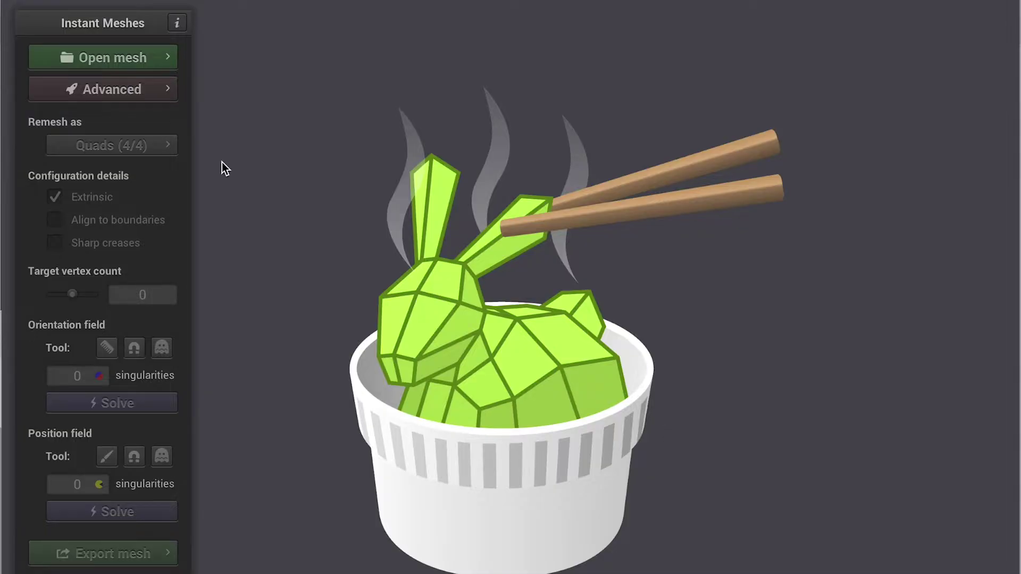
Switch to Instant Meshes, open the exported basket mesh, and solve its orientation and position fields
{"action": "left_click", "coordinate": [132, 56]}
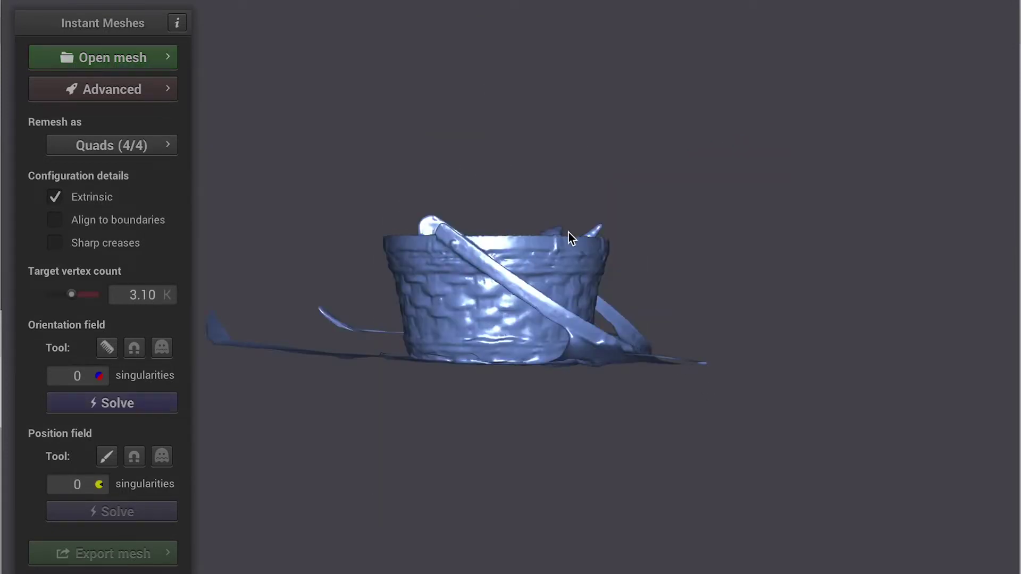
{"action": "left_click_drag", "start_coordinate": [569, 232], "coordinate": [592, 336]}
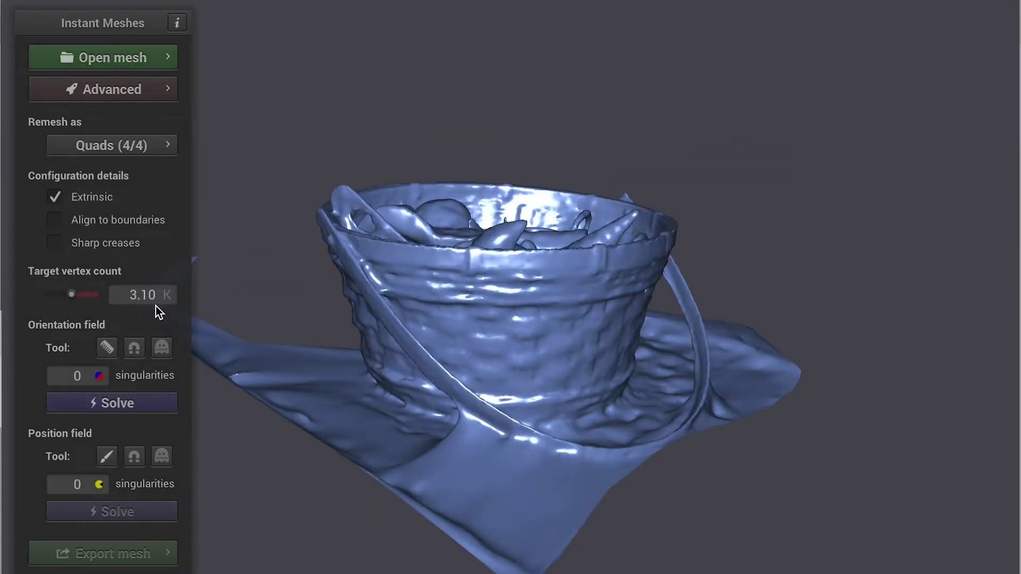
{"action": "left_click", "coordinate": [100, 402]}
{"action": "left_click_drag", "start_coordinate": [548, 297], "coordinate": [606, 295]}
{"action": "left_click", "coordinate": [120, 512]}
{"action": "left_click_drag", "start_coordinate": [342, 431], "coordinate": [131, 553]}
Extract the remeshed basket and save it as LowRez in the 02Retopo folder
{"action": "left_click", "coordinate": [121, 555]}
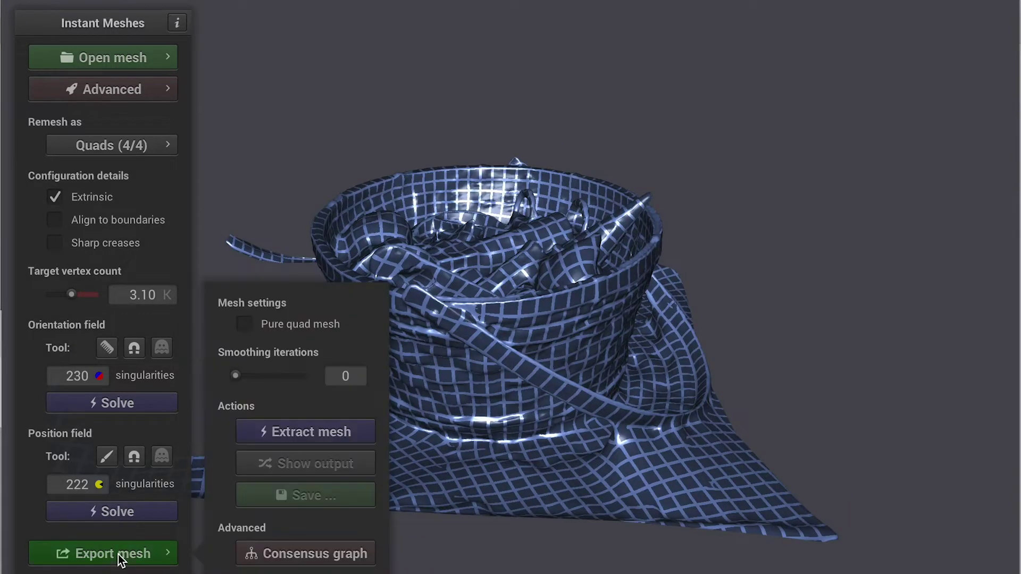
{"action": "left_click", "coordinate": [310, 430]}
{"action": "left_click_drag", "start_coordinate": [404, 404], "coordinate": [730, 259]}
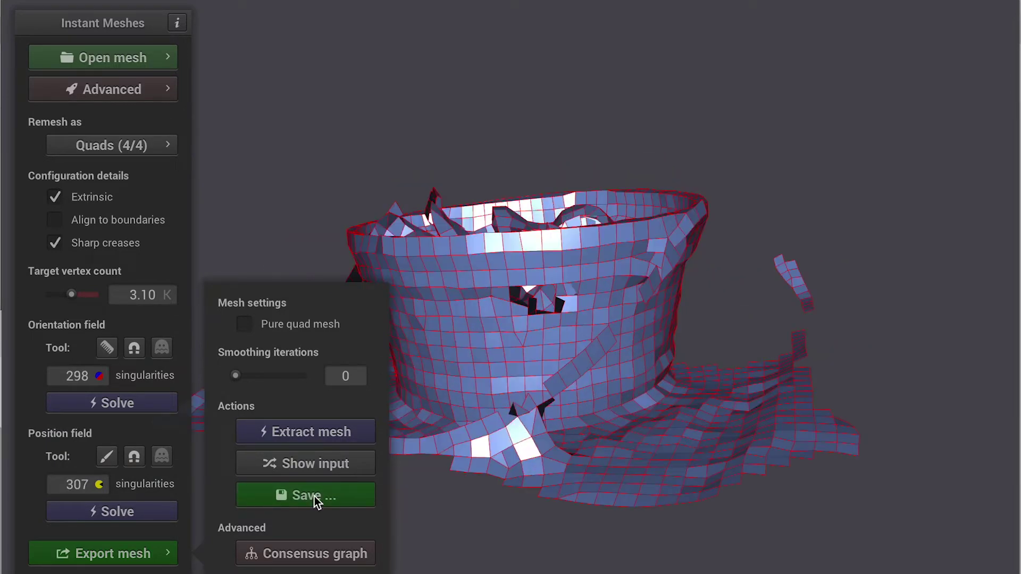
{"action": "left_click", "coordinate": [316, 499]}
{"action": "type", "text": "LowRez"}
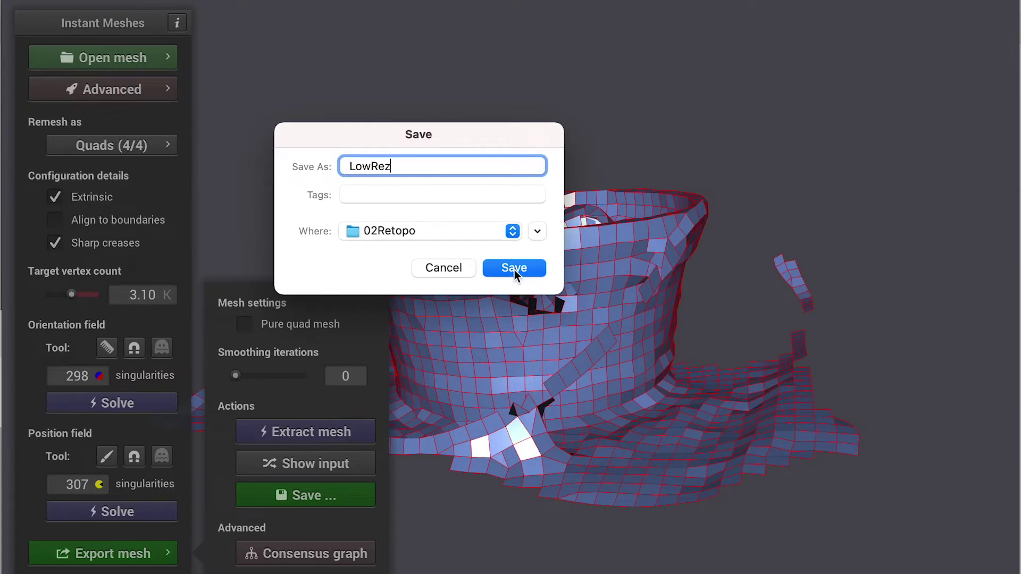
{"action": "left_click", "coordinate": [513, 268]}
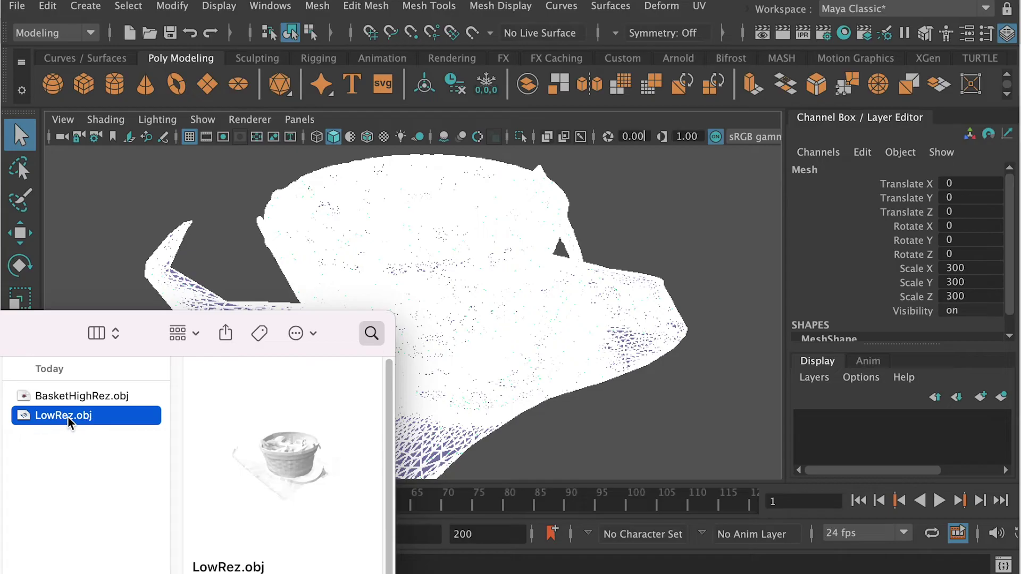
Import LowRez.obj into Maya and select the original and low-resolution meshes in turn to compare them
{"action": "left_click_drag", "start_coordinate": [64, 420], "coordinate": [510, 287]}
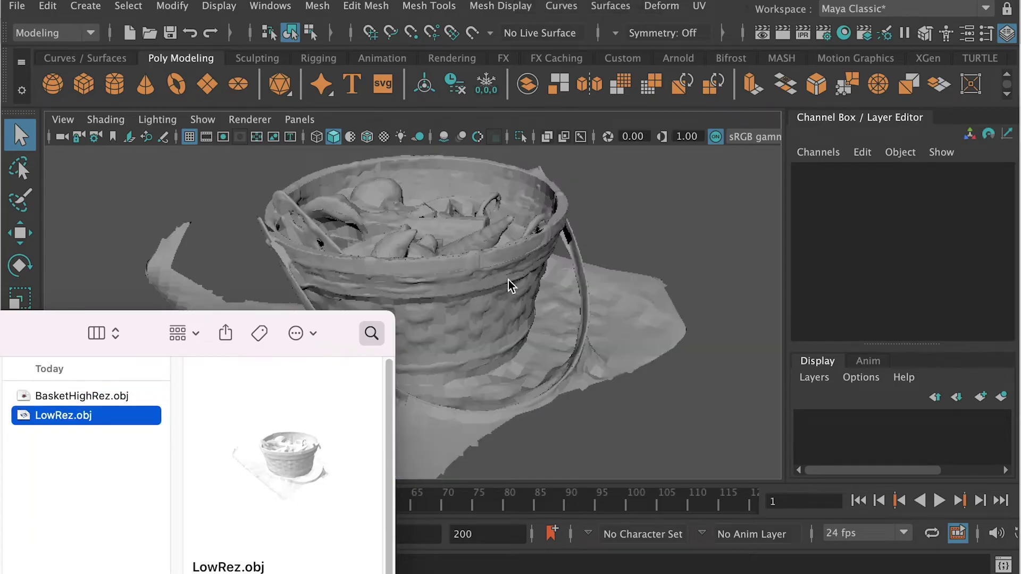
{"action": "left_click", "coordinate": [77, 305]}
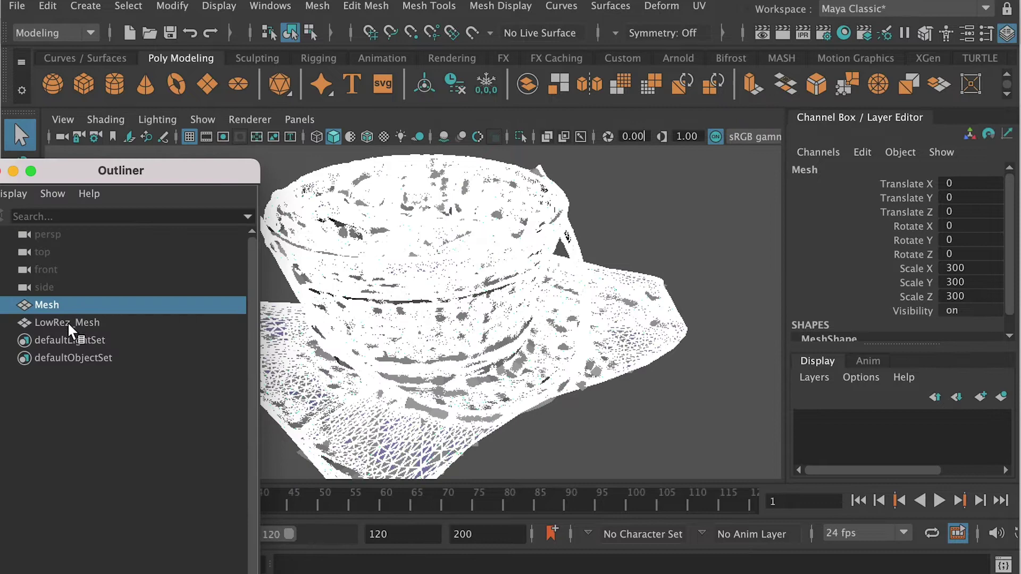
{"action": "left_click", "coordinate": [67, 321]}
{"action": "left_click", "coordinate": [68, 304]}
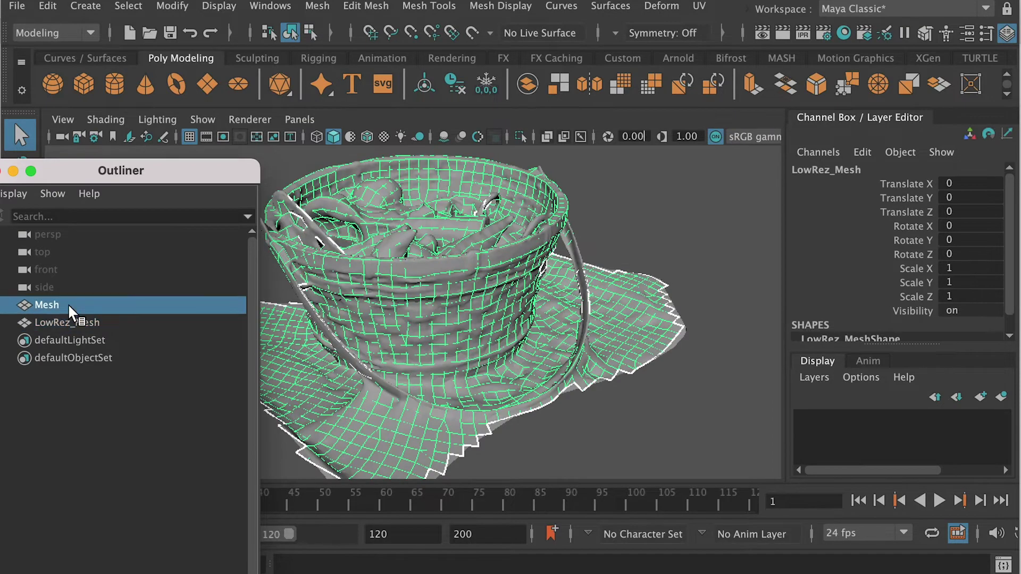
Rename the original mesh as HighRez
{"action": "double_click", "coordinate": [57, 303]}
{"action": "type", "text": "HighRez"}
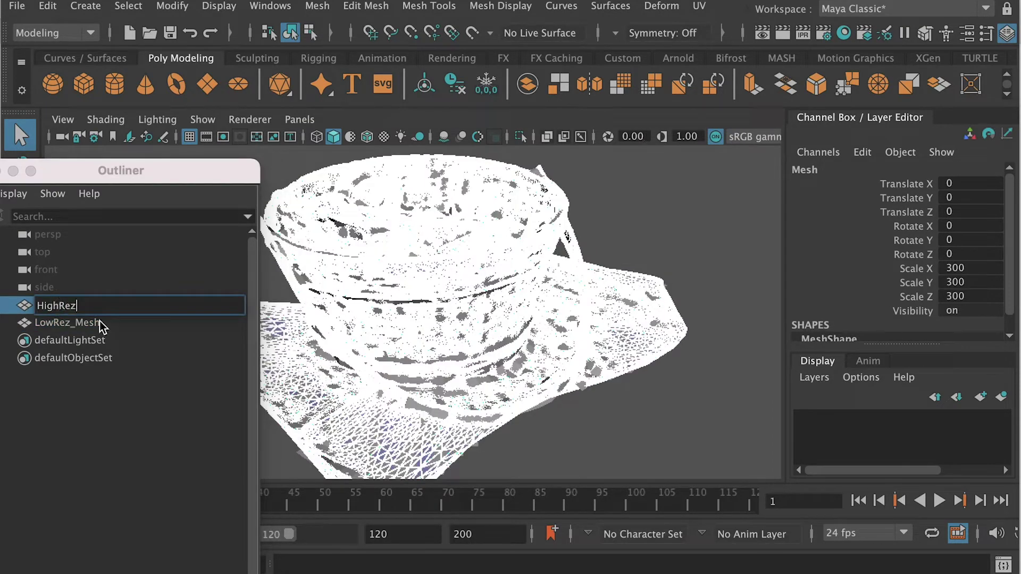
{"action": "key", "text": "Return"}
Put the high-resolution mesh on a new display layer and hide that layer
{"action": "left_click", "coordinate": [1001, 397]}
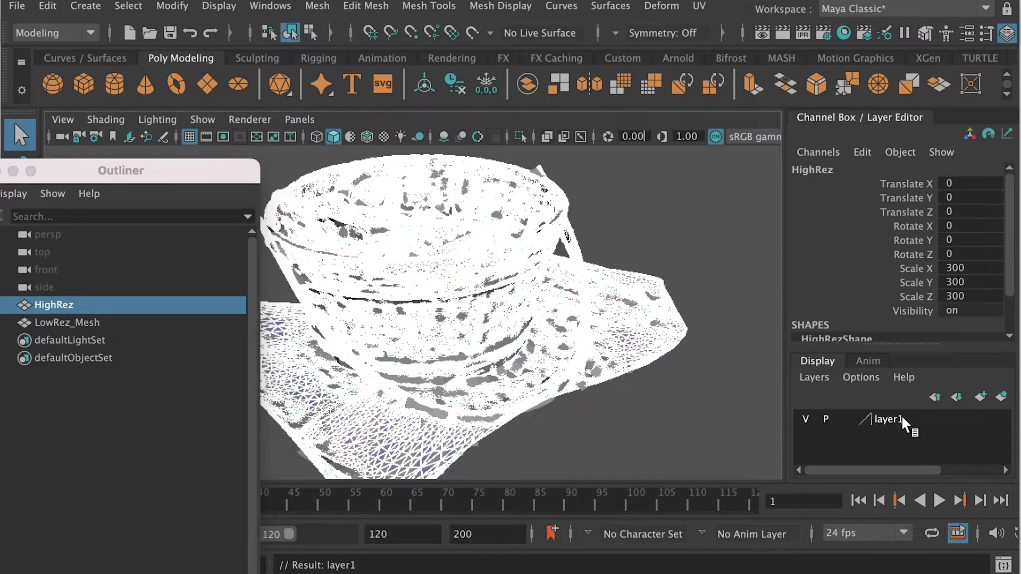
{"action": "left_click", "coordinate": [808, 416]}
{"action": "left_click", "coordinate": [807, 414]}
{"action": "left_click", "coordinate": [807, 415]}
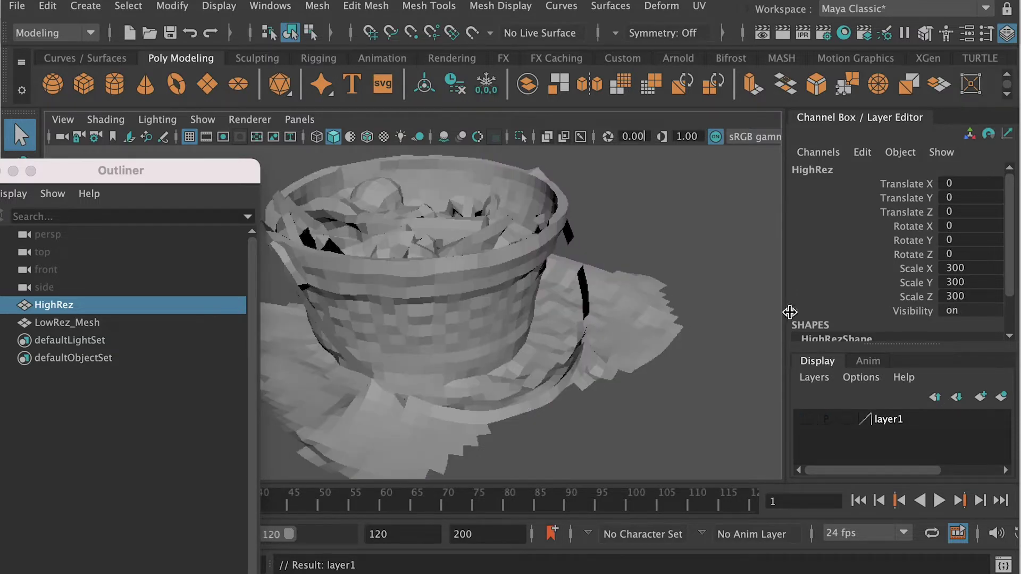
Add LowRez_Mesh to its own new display layer and toggle the layers, leaving only the low-resolution mesh shown
{"action": "left_click", "coordinate": [101, 323]}
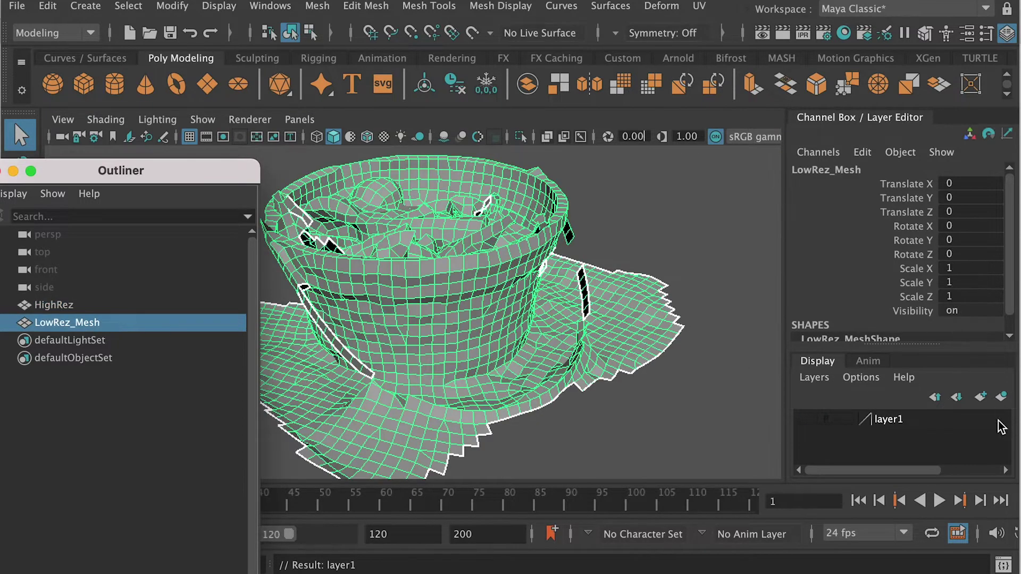
{"action": "left_click", "coordinate": [1002, 397]}
{"action": "left_click", "coordinate": [805, 420]}
{"action": "left_click", "coordinate": [804, 418]}
{"action": "left_click", "coordinate": [803, 415]}
{"action": "left_click", "coordinate": [804, 432]}
{"action": "left_click", "coordinate": [804, 434]}
{"action": "left_click", "coordinate": [804, 420]}
Delete a stray face at the hole in the low-resolution basket's wall
{"action": "left_click_drag", "start_coordinate": [691, 375], "coordinate": [492, 317], "text": "alt"}
{"action": "scroll", "coordinate": [547, 340], "scroll_direction": "up", "scroll_amount": 5}
{"action": "middle_click_drag", "start_coordinate": [404, 223], "coordinate": [471, 290], "text": "alt"}
{"action": "scroll", "coordinate": [472, 289], "scroll_direction": "up", "scroll_amount": 5}
{"action": "middle_click_drag", "start_coordinate": [519, 353], "coordinate": [511, 239], "text": "alt"}
{"action": "right_click_drag", "start_coordinate": [456, 263], "coordinate": [460, 291]}
{"action": "left_click", "coordinate": [458, 290]}
{"action": "key", "text": "Delete"}
Delete the remaining distorted faces around the hole in the basket's wall
{"action": "left_click_drag", "start_coordinate": [457, 303], "coordinate": [516, 296], "text": "alt"}
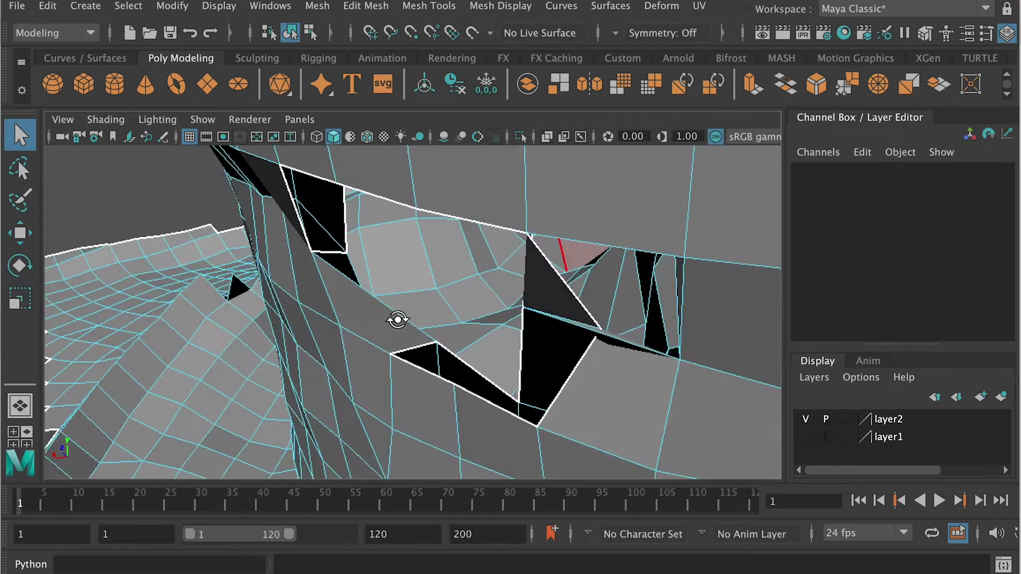
{"action": "left_click", "coordinate": [380, 332]}
{"action": "key", "text": "Delete"}
{"action": "left_click", "coordinate": [375, 302]}
{"action": "key", "text": "Delete"}
{"action": "scroll", "coordinate": [430, 257], "scroll_direction": "down", "scroll_amount": 3}
{"action": "left_click_drag", "start_coordinate": [429, 258], "coordinate": [562, 302], "text": "alt"}
{"action": "left_click", "coordinate": [561, 300]}
{"action": "left_click_drag", "start_coordinate": [563, 301], "coordinate": [594, 292], "text": "alt"}
{"action": "key", "text": "Delete"}
Detach the vertex at the hole's corner and select a separated vertex for moving
{"action": "right_click_drag", "start_coordinate": [594, 290], "coordinate": [558, 287]}
{"action": "left_click", "coordinate": [603, 244]}
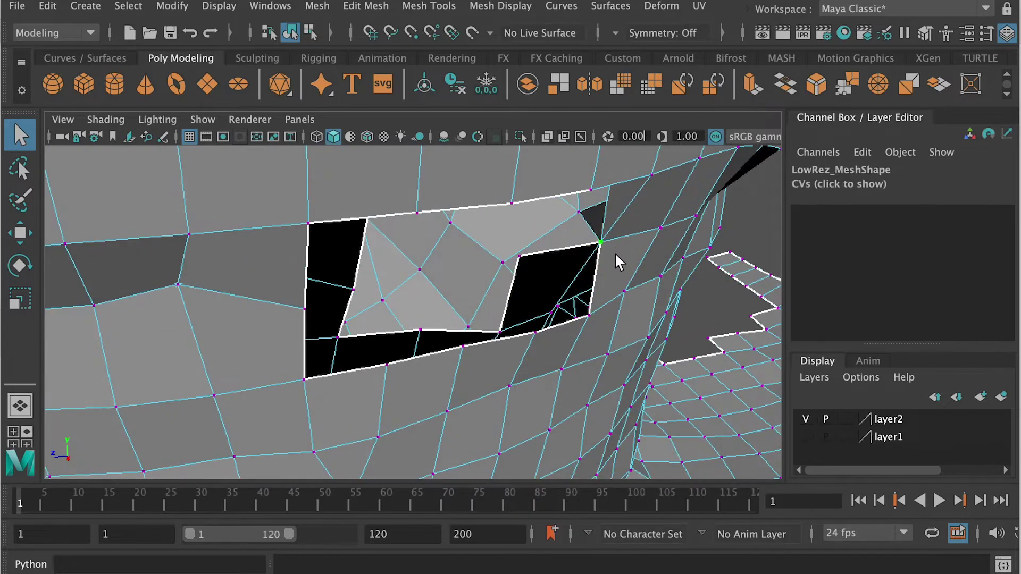
{"action": "left_click", "coordinate": [357, 11]}
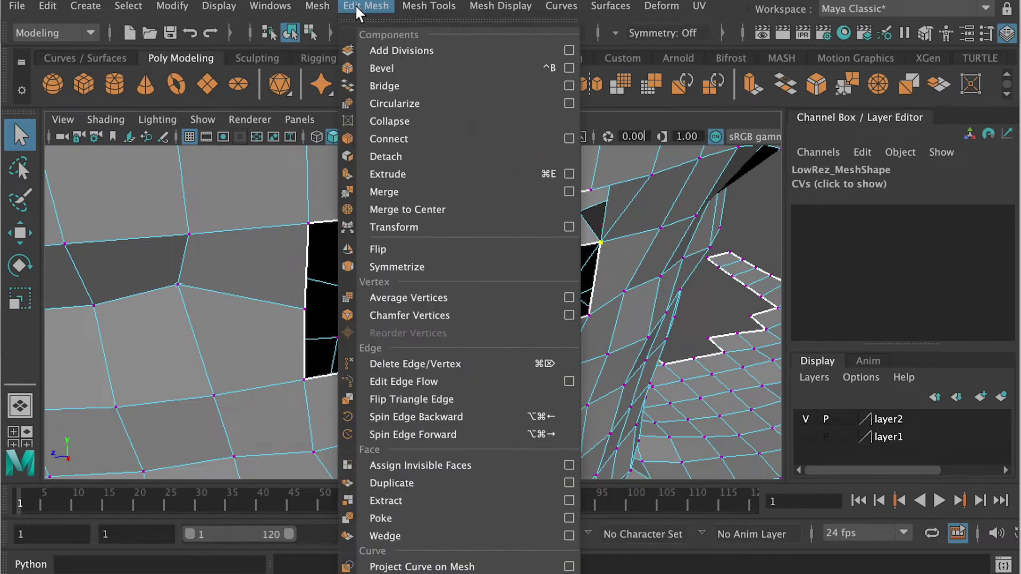
{"action": "left_click", "coordinate": [398, 153]}
{"action": "key", "text": "w"}
{"action": "left_click_drag", "start_coordinate": [630, 240], "coordinate": [659, 203], "text": "alt"}
{"action": "key", "text": "q"}
{"action": "left_click", "coordinate": [570, 264]}
{"action": "key", "text": "w"}
Delete the leftover face beside the detached corner of the hole
{"action": "right_click_drag", "start_coordinate": [524, 248], "coordinate": [525, 296]}
{"action": "left_click", "coordinate": [529, 270]}
{"action": "key", "text": "Delete"}
Merge the separated vertices on the wall side of the hole's corner
{"action": "left_click_drag", "start_coordinate": [576, 273], "coordinate": [582, 304], "text": "alt"}
{"action": "right_click_drag", "start_coordinate": [585, 262], "coordinate": [496, 261]}
{"action": "left_click_drag", "start_coordinate": [496, 260], "coordinate": [588, 293], "text": "alt"}
{"action": "key", "text": "q"}
{"action": "key", "text": "w"}
{"action": "left_click_drag", "start_coordinate": [588, 293], "coordinate": [573, 301], "text": "alt"}
{"action": "right_click_drag", "start_coordinate": [572, 300], "coordinate": [644, 233], "text": "shift"}
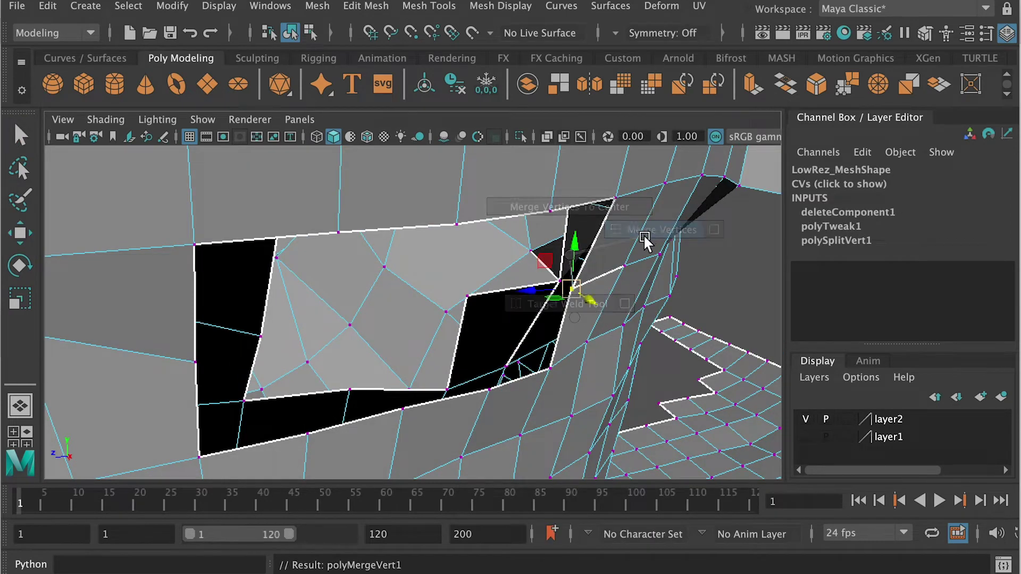
{"action": "left_click_drag", "start_coordinate": [636, 256], "coordinate": [609, 289], "text": "alt"}
{"action": "left_click", "coordinate": [705, 289]}
{"action": "key", "text": "w"}
{"action": "key", "text": "ctrl+z"}
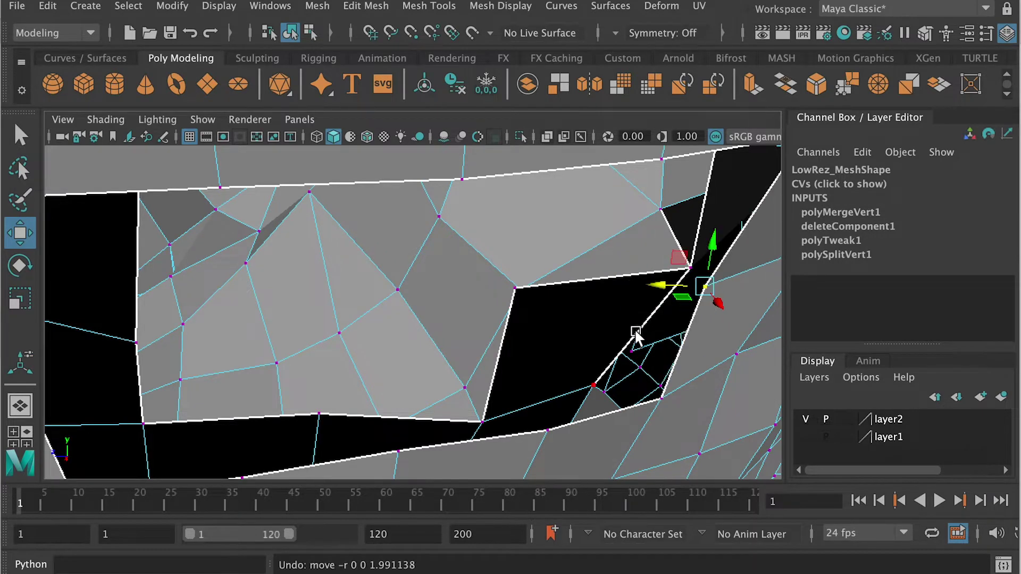
Bridge the upper and lower border edges of the wall hole along a linear path with 1 division
{"action": "right_click_drag", "start_coordinate": [635, 329], "coordinate": [517, 310], "text": "alt"}
{"action": "left_click_drag", "start_coordinate": [517, 310], "coordinate": [352, 313], "text": "alt"}
{"action": "right_click_drag", "start_coordinate": [234, 164], "coordinate": [233, 113]}
{"action": "left_click", "coordinate": [241, 211]}
{"action": "left_click", "coordinate": [361, 210], "text": "shift"}
{"action": "left_click", "coordinate": [469, 205], "text": "shift"}
{"action": "left_click", "coordinate": [584, 210], "text": "shift"}
{"action": "double_click", "coordinate": [475, 413], "text": "shift"}
{"action": "left_click_drag", "start_coordinate": [475, 415], "coordinate": [472, 437], "text": "alt"}
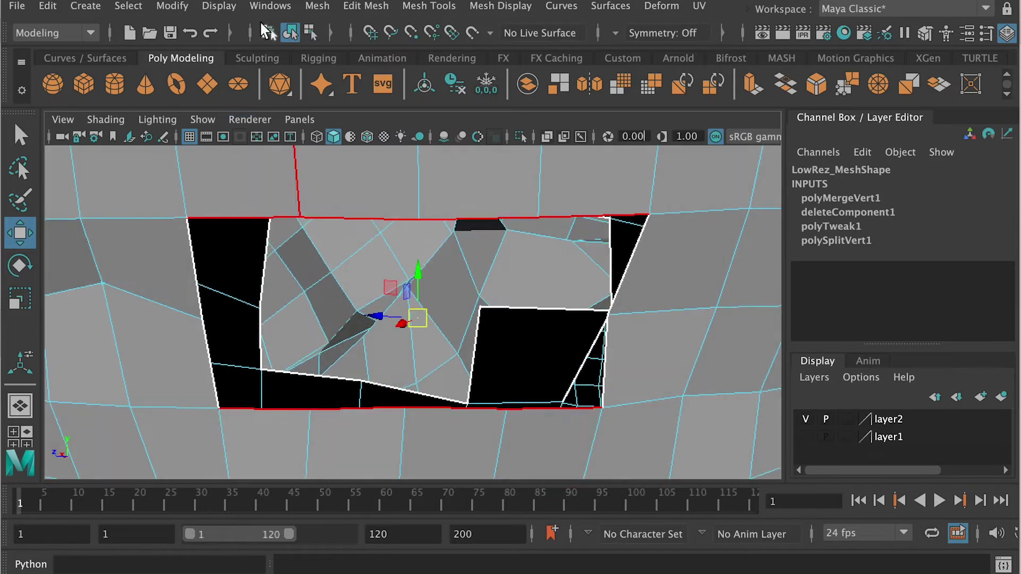
{"action": "left_click", "coordinate": [366, 6]}
{"action": "left_click", "coordinate": [567, 83]}
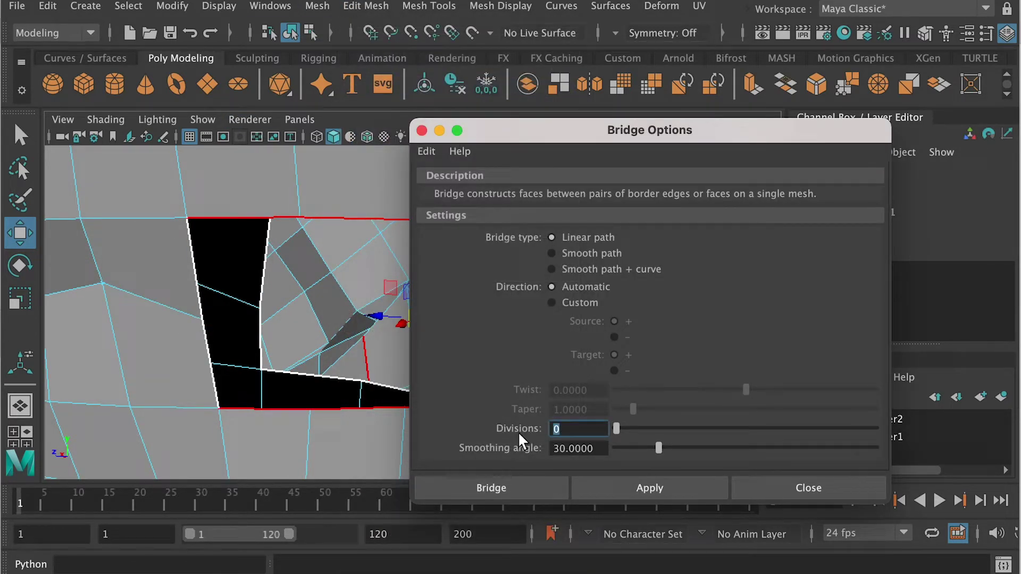
{"action": "type", "text": "1"}
{"action": "left_click", "coordinate": [622, 495]}
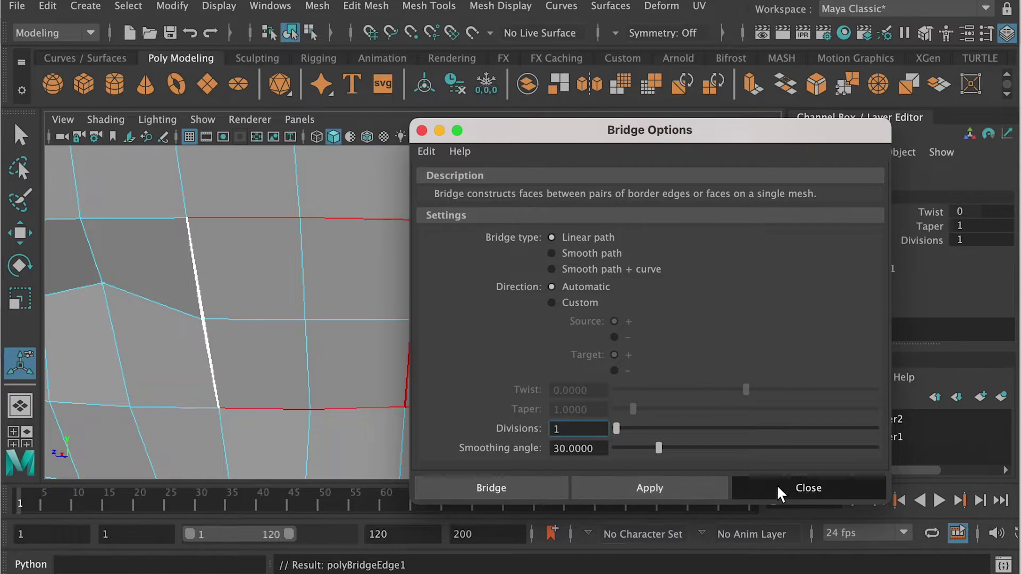
{"action": "left_click", "coordinate": [776, 488]}
Align the middle vertices at both ends of the bridged patch with the adjoining wall vertices
{"action": "left_click_drag", "start_coordinate": [501, 358], "coordinate": [467, 262], "text": "alt"}
{"action": "right_click_drag", "start_coordinate": [468, 262], "coordinate": [441, 271]}
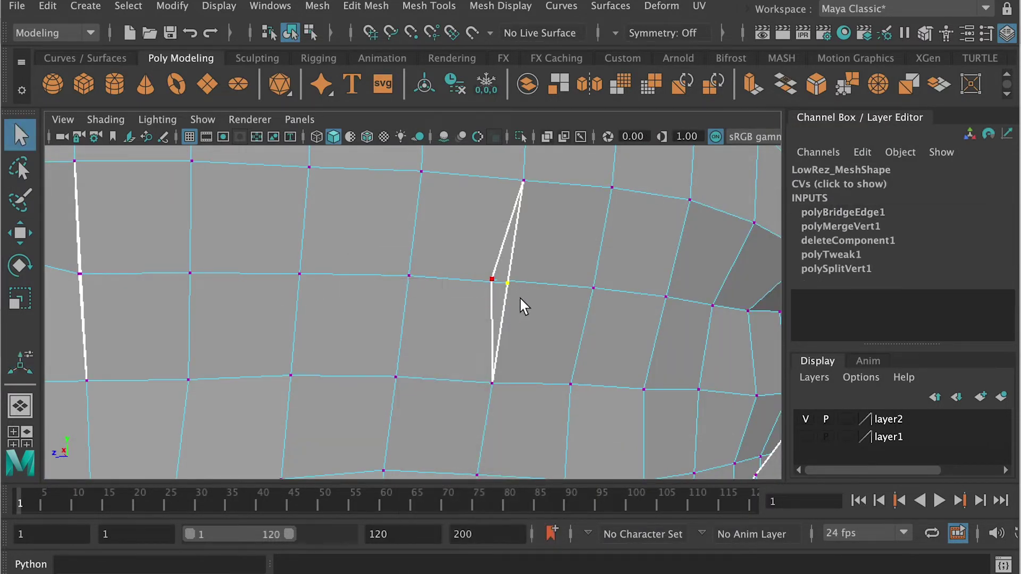
{"action": "key", "text": "w"}
{"action": "left_click_drag", "start_coordinate": [469, 292], "coordinate": [492, 281]}
{"action": "key", "text": "q"}
{"action": "middle_click_drag", "start_coordinate": [78, 267], "coordinate": [244, 285], "text": "alt"}
{"action": "left_click", "coordinate": [245, 288]}
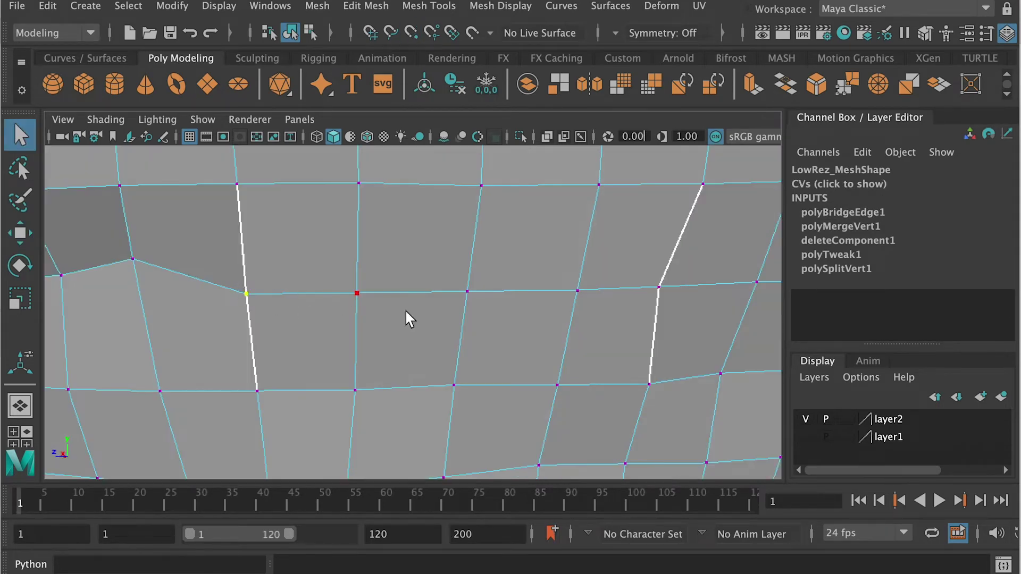
Merge the patch's end vertices with the adjoining wall vertices to close the seams
{"action": "left_click_drag", "start_coordinate": [408, 312], "coordinate": [394, 303], "text": "alt"}
{"action": "right_click_drag", "start_coordinate": [393, 303], "coordinate": [251, 263], "text": "alt"}
{"action": "right_click_drag", "start_coordinate": [432, 324], "coordinate": [511, 235], "text": "shift"}
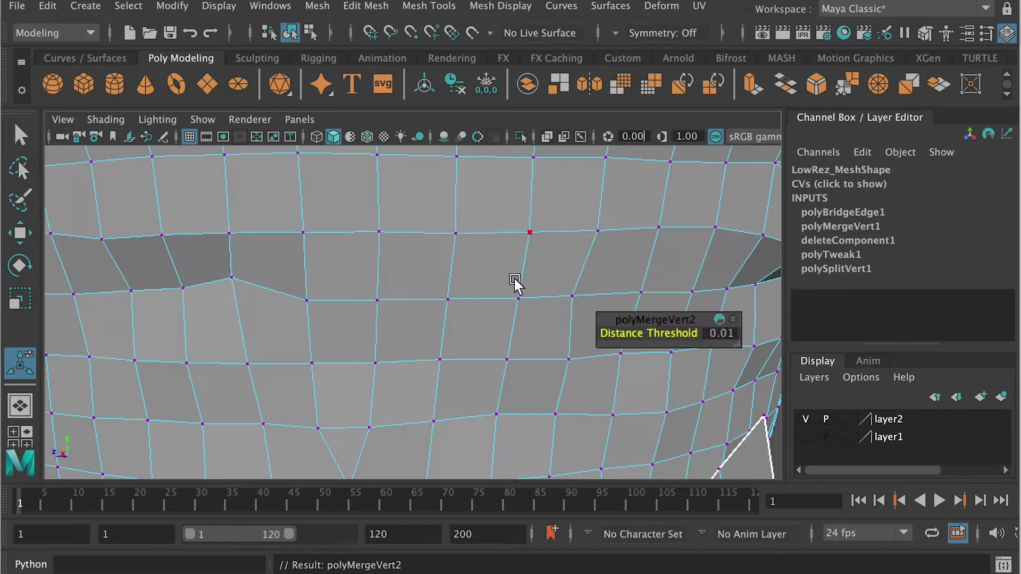
{"action": "left_click_drag", "start_coordinate": [709, 334], "coordinate": [740, 337]}
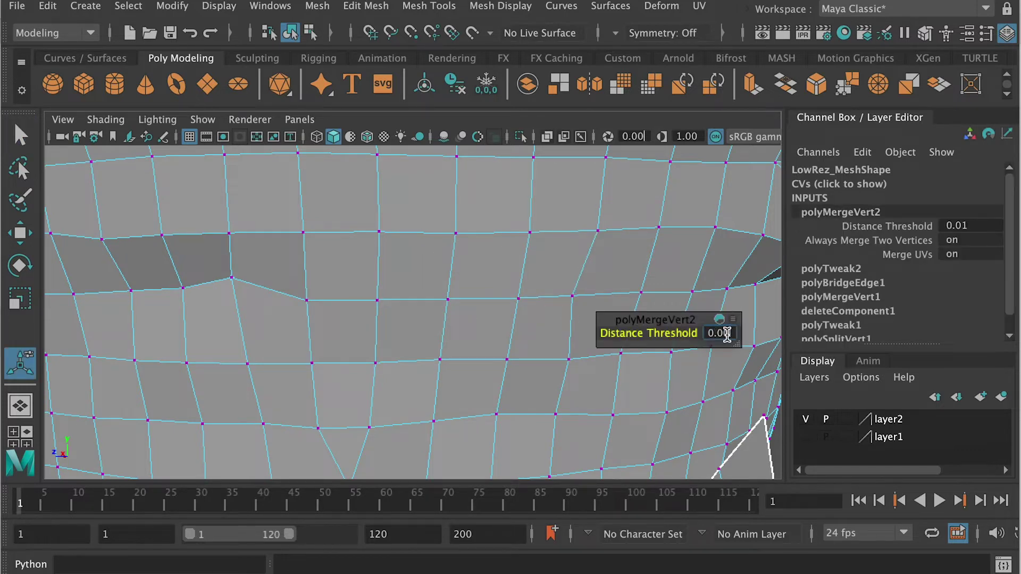
Adjust the middle edges of the bridged patch, toggling the high-resolution layer as a reference for the surface
{"action": "right_click_drag", "start_coordinate": [412, 297], "coordinate": [410, 239]}
{"action": "left_click", "coordinate": [412, 299]}
{"action": "left_click", "coordinate": [485, 299], "text": "shift"}
{"action": "left_click_drag", "start_coordinate": [526, 301], "coordinate": [386, 311], "text": "alt"}
{"action": "key", "text": "w"}
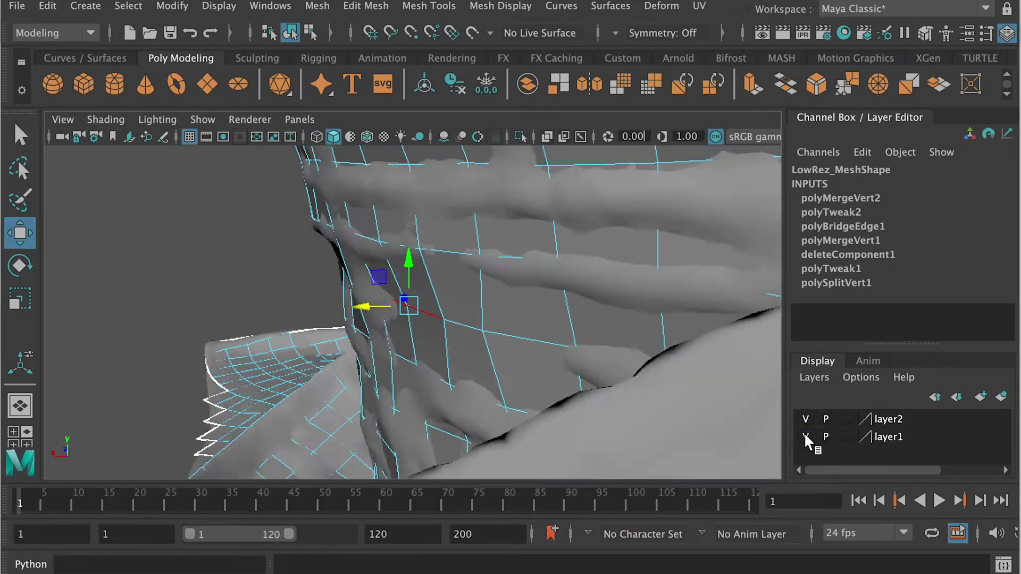
{"action": "left_click", "coordinate": [806, 438]}
{"action": "key", "text": "f"}
{"action": "left_click_drag", "start_coordinate": [514, 372], "coordinate": [515, 369]}
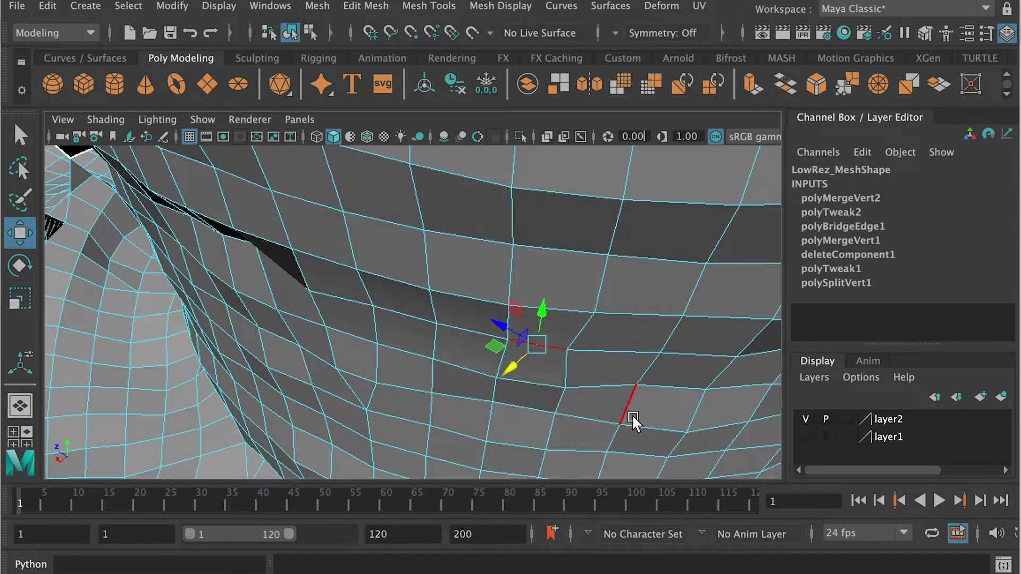
{"action": "left_click", "coordinate": [805, 437]}
{"action": "left_click_drag", "start_coordinate": [615, 324], "coordinate": [668, 340], "text": "alt"}
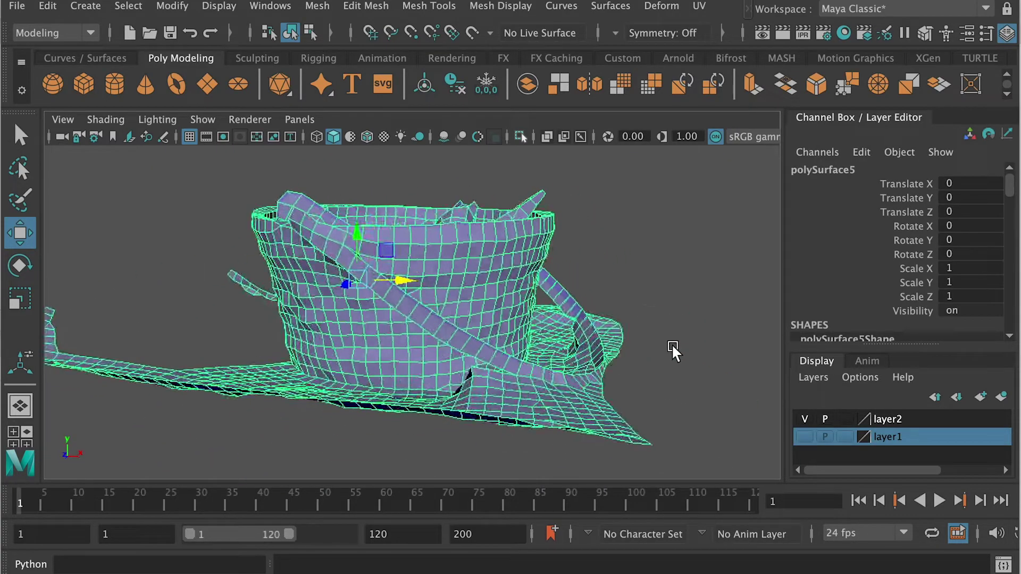
Soften the edges of the cleaned low-resolution basket mesh
{"action": "left_click", "coordinate": [668, 341]}
{"action": "left_click_drag", "start_coordinate": [395, 285], "coordinate": [384, 314], "text": "alt"}
{"action": "left_click", "coordinate": [385, 313]}
{"action": "left_click", "coordinate": [483, 5]}
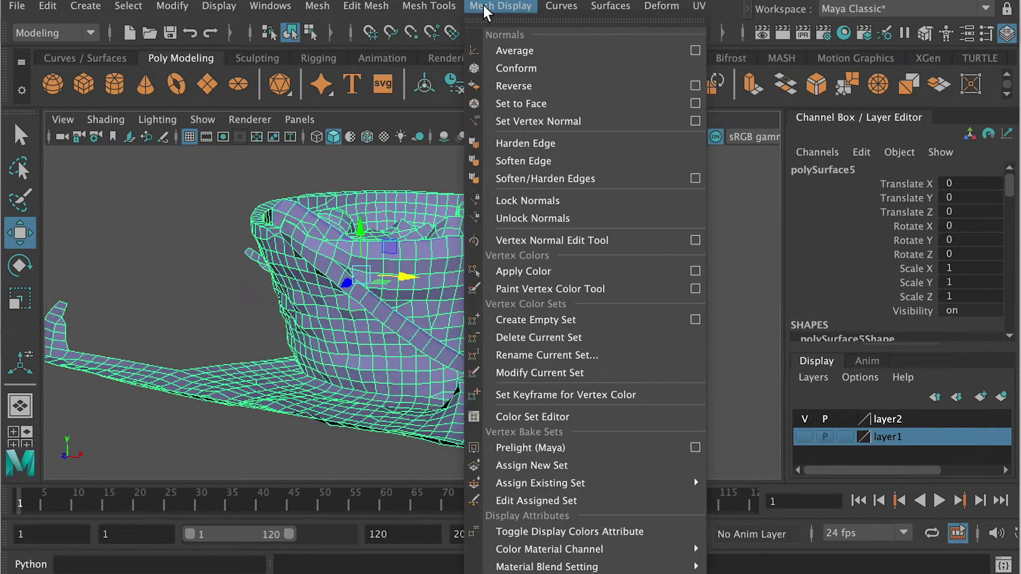
{"action": "left_click", "coordinate": [551, 159]}
{"action": "left_click", "coordinate": [616, 234]}
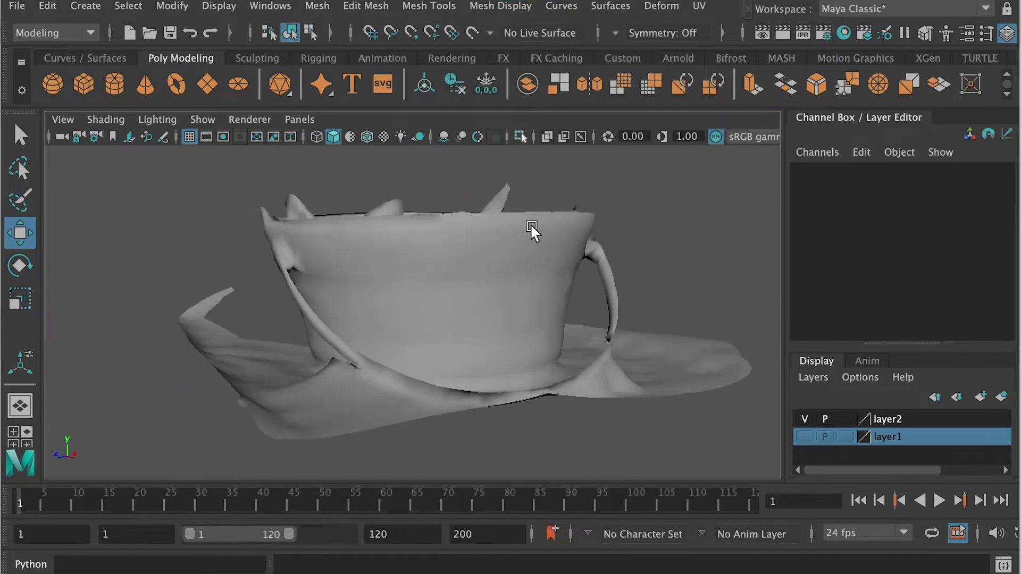
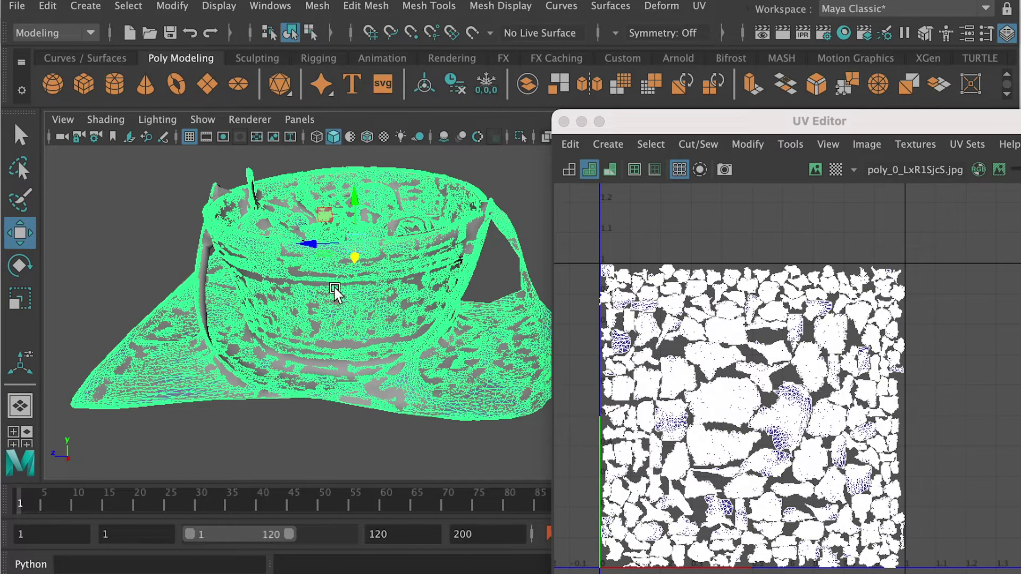
Apply automatic UV mapping to the low-resolution basket
{"action": "left_click", "coordinate": [204, 264]}
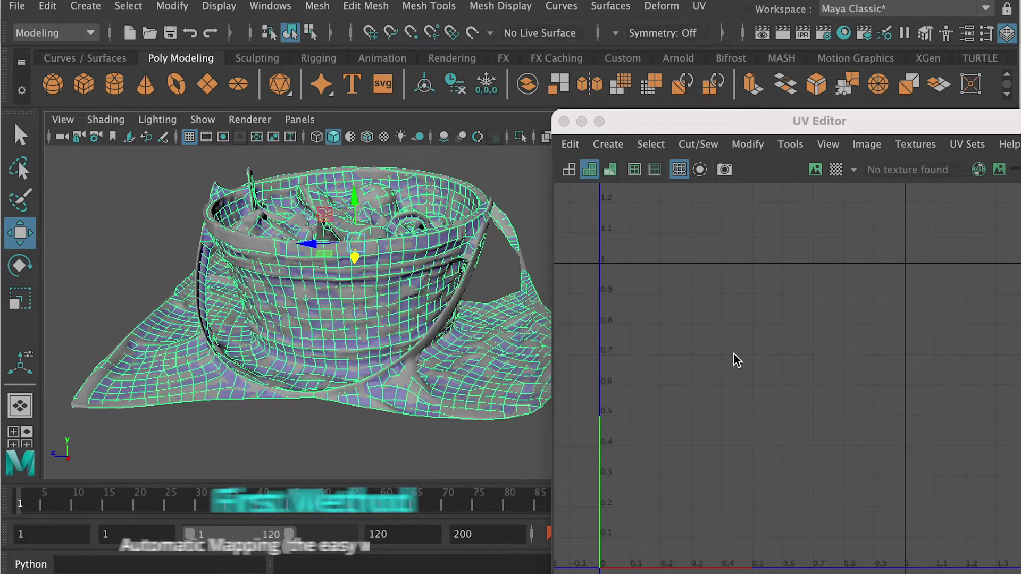
{"action": "left_click_drag", "start_coordinate": [733, 115], "coordinate": [700, 126]}
{"action": "left_click", "coordinate": [700, 6]}
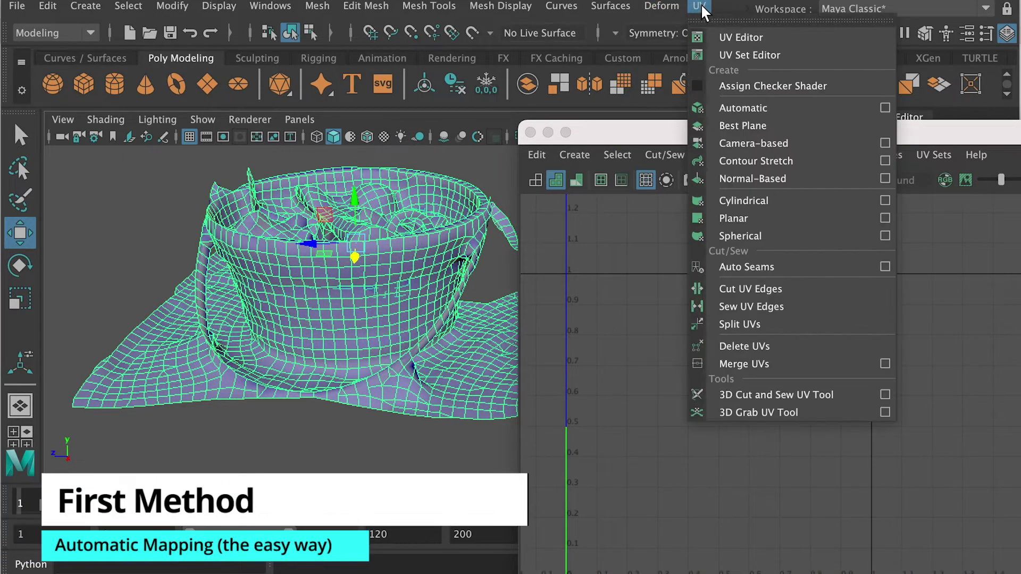
{"action": "left_click", "coordinate": [768, 107]}
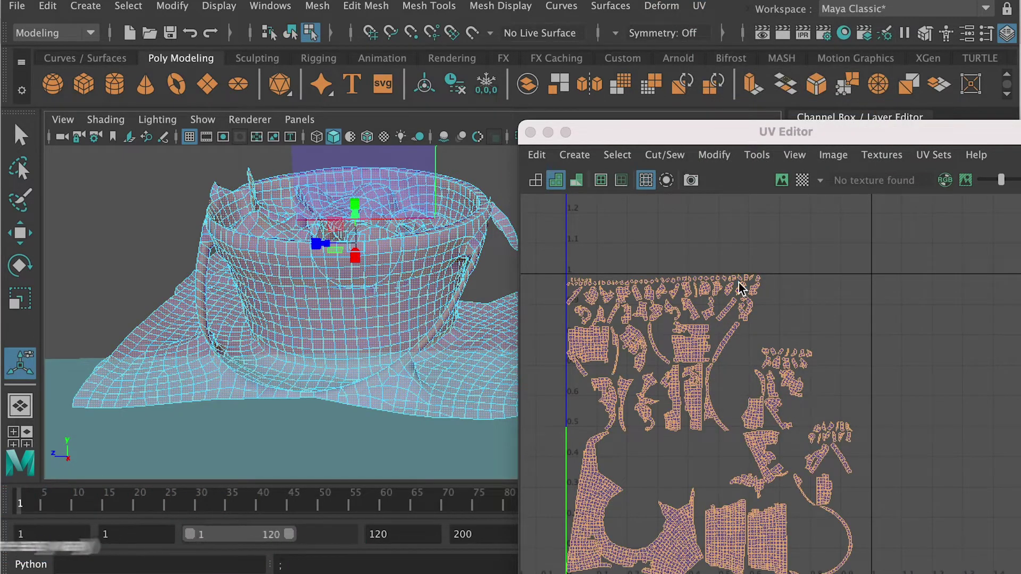
Examine the automatically mapped UV shells and toggle the texture border display
{"action": "left_click", "coordinate": [757, 379]}
{"action": "scroll", "coordinate": [694, 399], "scroll_direction": "up", "scroll_amount": 5}
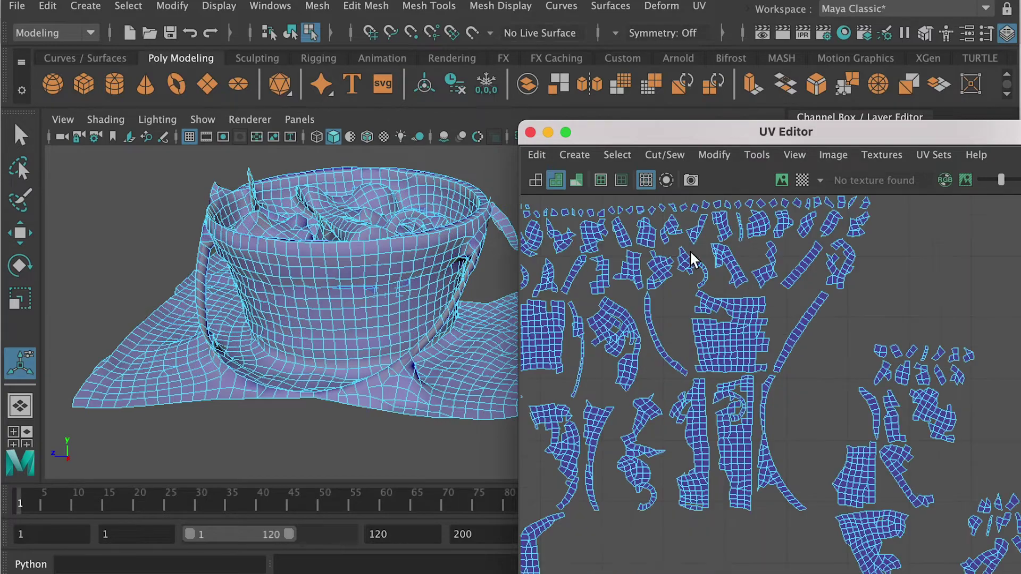
{"action": "left_click", "coordinate": [603, 181]}
{"action": "left_click", "coordinate": [604, 181]}
{"action": "left_click_drag", "start_coordinate": [389, 262], "coordinate": [365, 269], "text": "alt"}
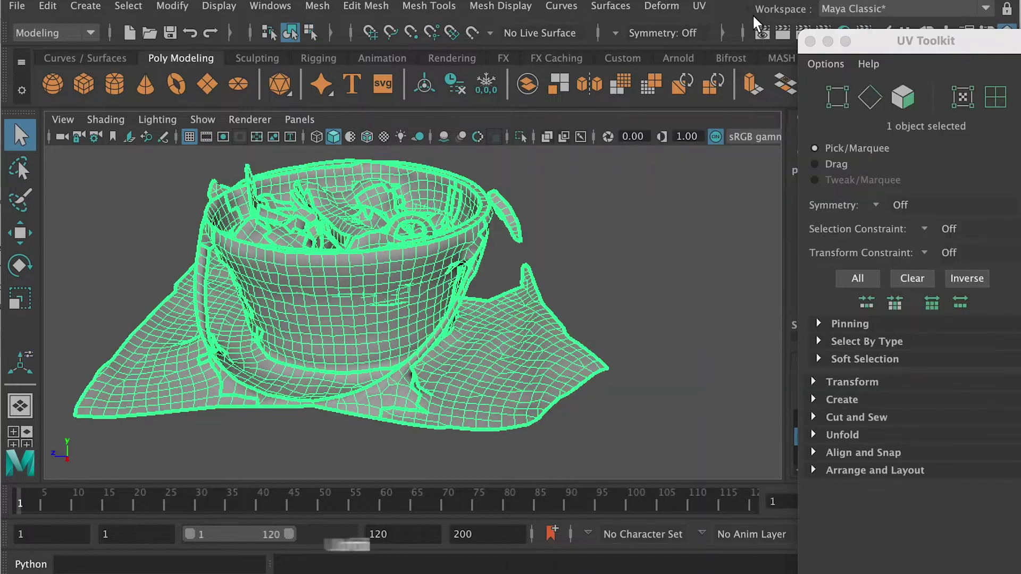
Start the Auto Unwrap UVs tool on the low-resolution basket with Unfold 3D and Proportional Scale (pack)
{"action": "left_click", "coordinate": [748, 9]}
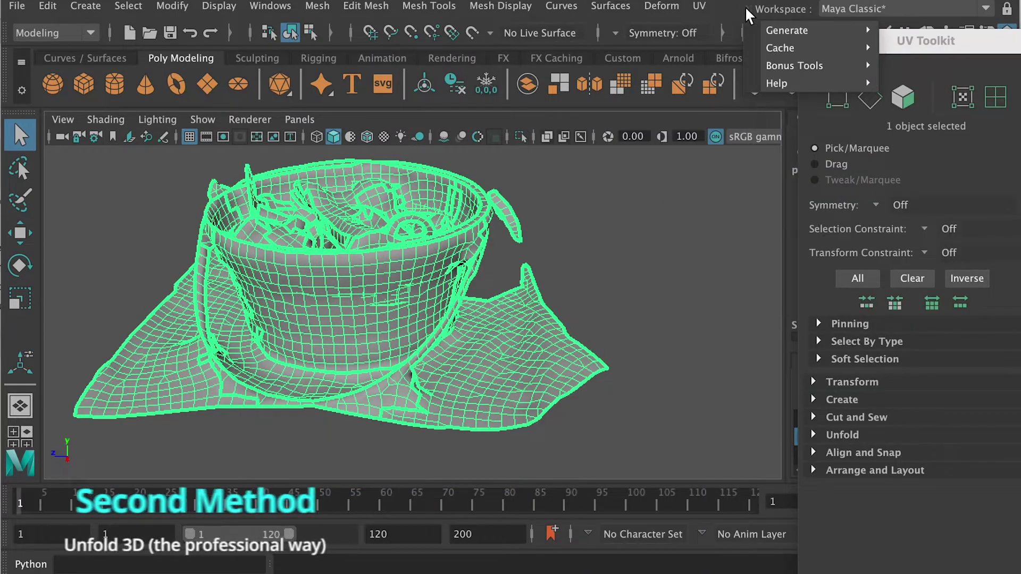
{"action": "mouse_move", "coordinate": [819, 65]}
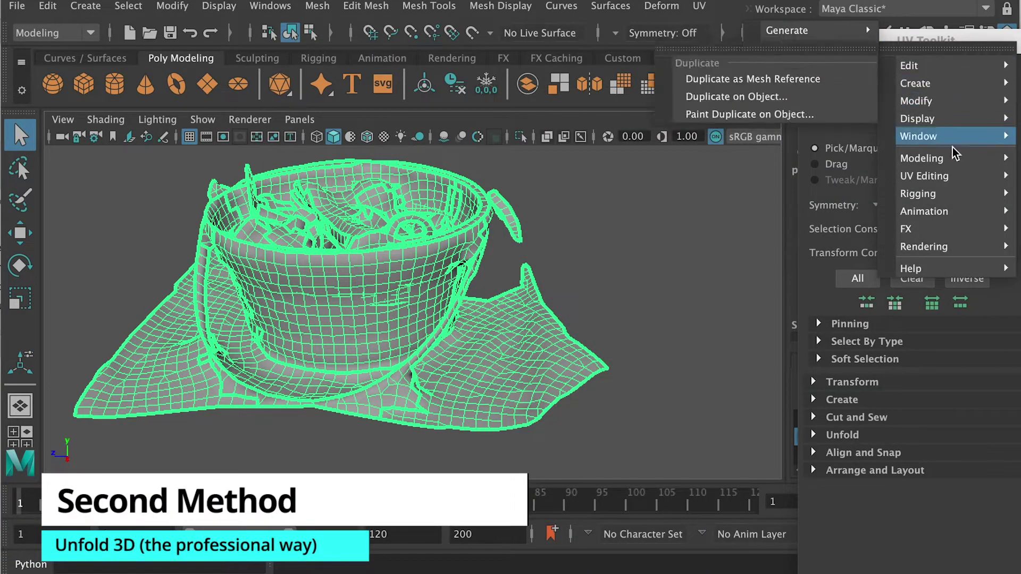
{"action": "mouse_move", "coordinate": [932, 180]}
{"action": "left_click", "coordinate": [707, 189]}
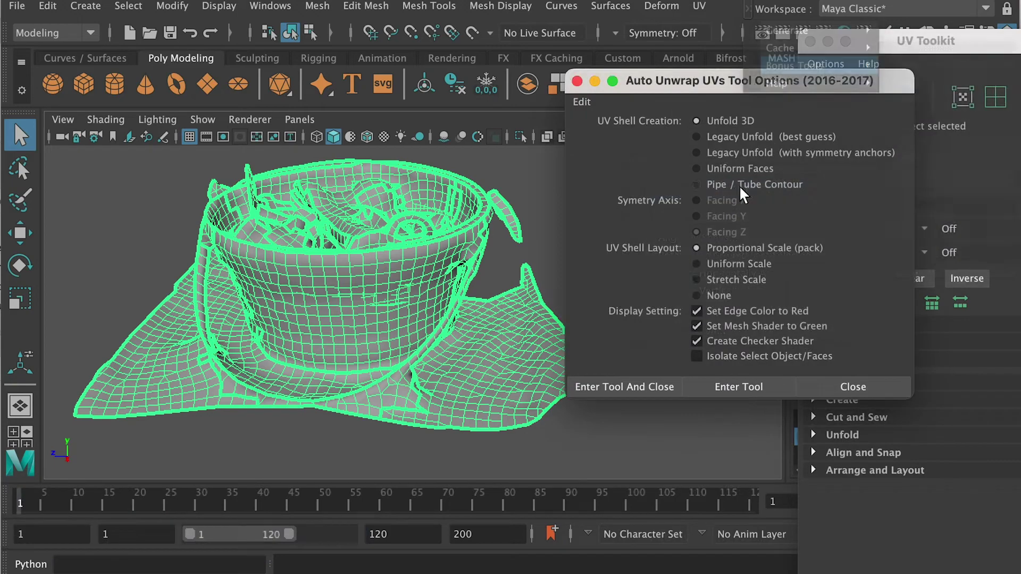
{"action": "left_click", "coordinate": [637, 381]}
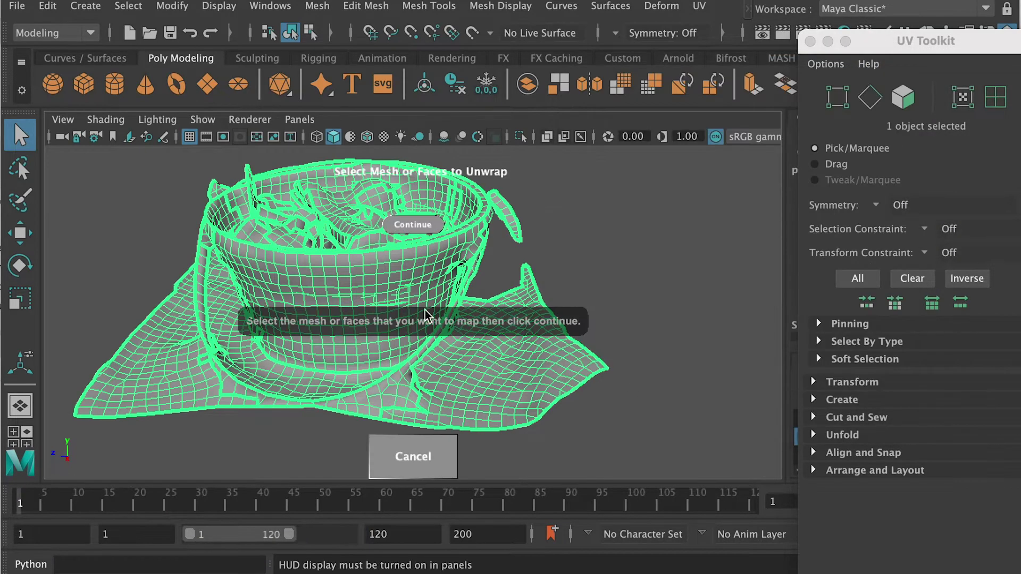
{"action": "left_click", "coordinate": [414, 225]}
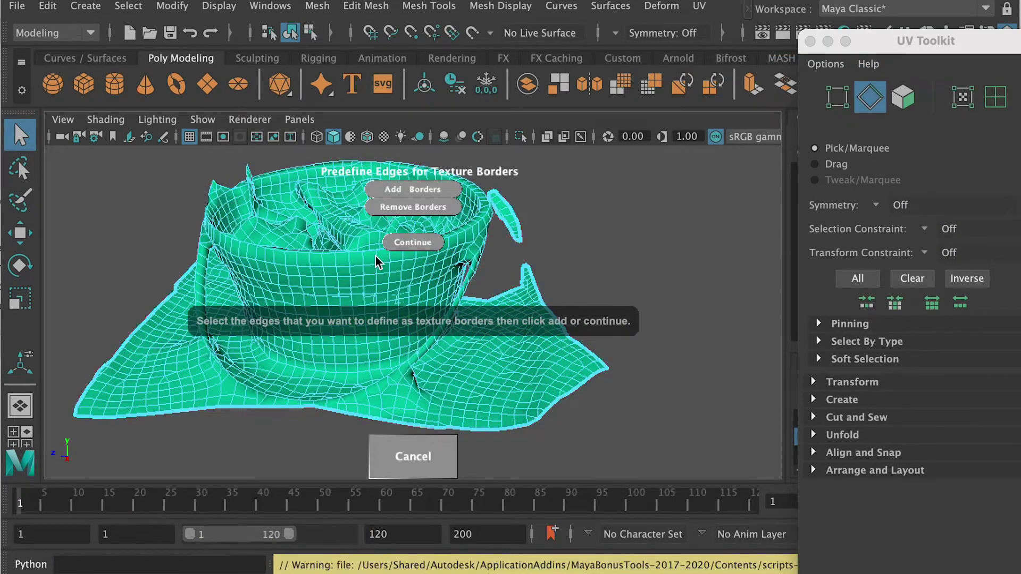
Add the edge loop along the basket's rim as a texture border
{"action": "scroll", "coordinate": [298, 278], "scroll_direction": "up", "scroll_amount": 6}
{"action": "middle_click_drag", "start_coordinate": [264, 260], "coordinate": [330, 330], "text": "alt"}
{"action": "double_click", "coordinate": [160, 259]}
{"action": "mouse_move", "coordinate": [218, 286]}
{"action": "left_mouse_down", "text": "alt"}
{"action": "mouse_move", "coordinate": [250, 302]}
{"action": "mouse_move", "coordinate": [229, 298]}
{"action": "left_mouse_up", "text": "alt"}
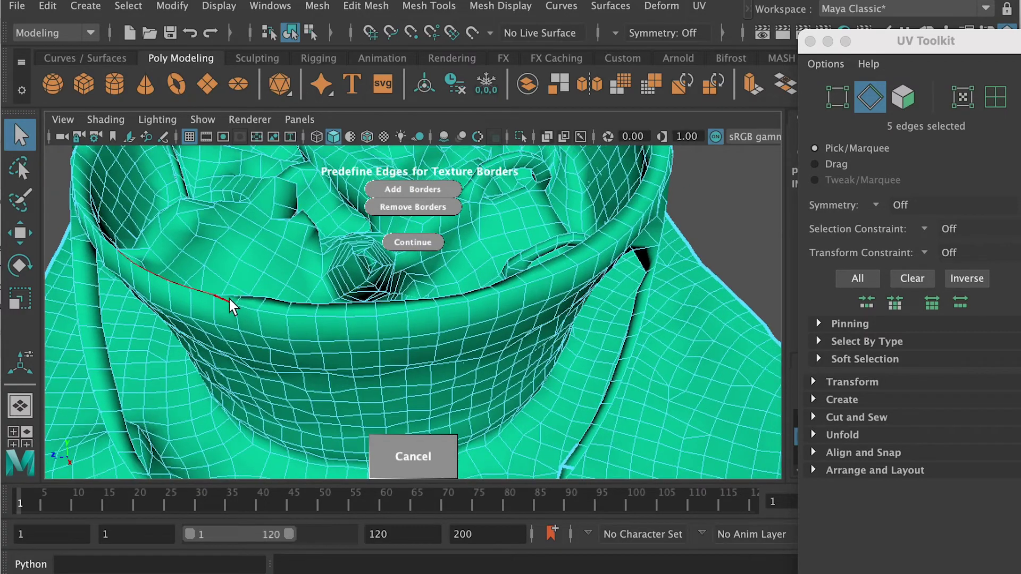
{"action": "double_click", "coordinate": [514, 287], "text": "shift"}
{"action": "left_click", "coordinate": [434, 192]}
Add a vertical line of edges down the basket's wall as a texture border
{"action": "left_click_drag", "start_coordinate": [526, 290], "coordinate": [524, 292], "text": "alt"}
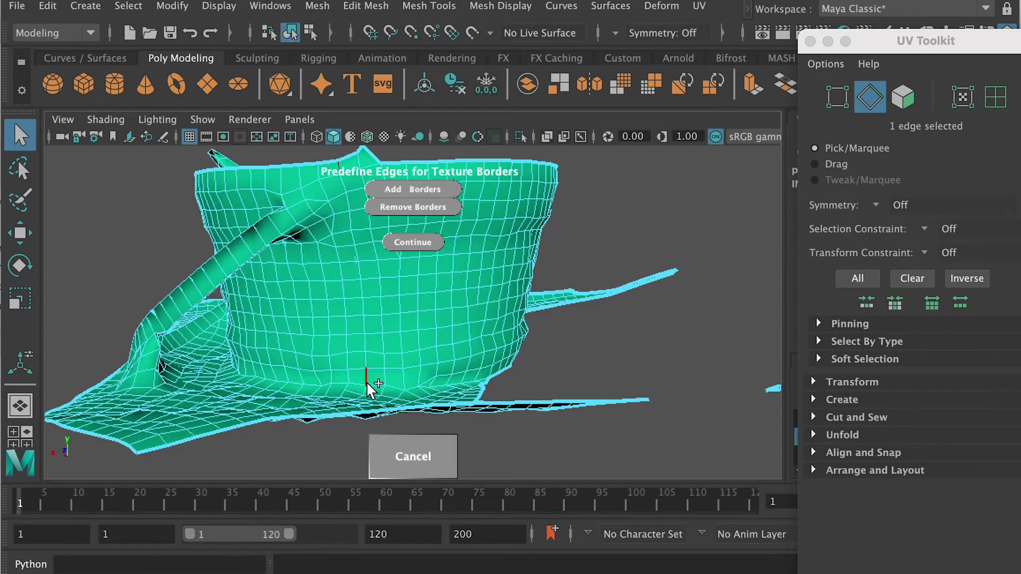
{"action": "double_click", "coordinate": [366, 380]}
{"action": "left_click", "coordinate": [422, 190]}
Add a run of edges along the basket's base, where the wall meets the cloth, as a texture border
{"action": "mouse_move", "coordinate": [392, 344]}
{"action": "left_mouse_down", "text": "alt"}
{"action": "mouse_move", "coordinate": [410, 353]}
{"action": "mouse_move", "coordinate": [392, 351]}
{"action": "left_mouse_up", "text": "alt"}
{"action": "double_click", "coordinate": [371, 356]}
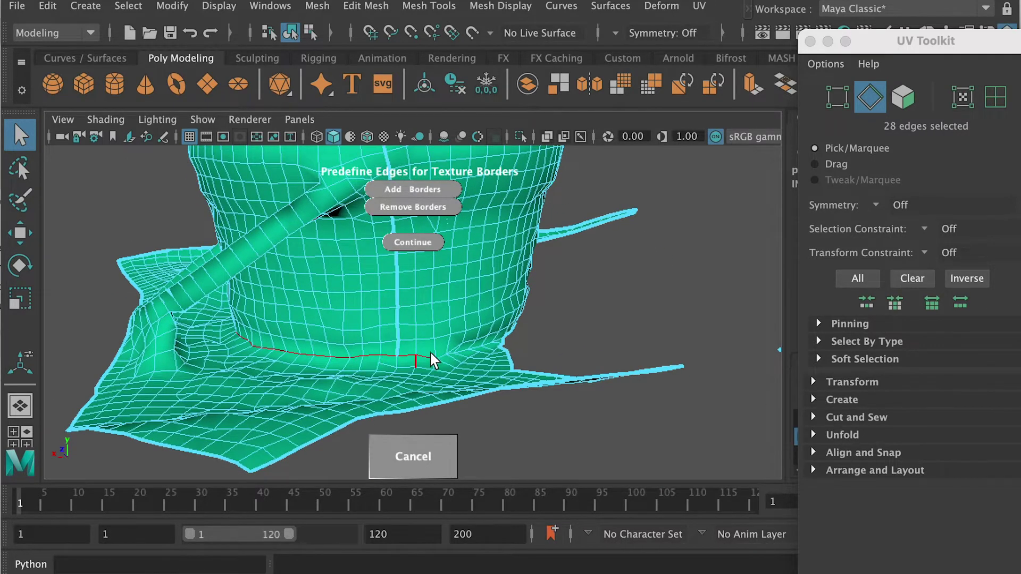
{"action": "double_click", "coordinate": [368, 362], "text": "shift"}
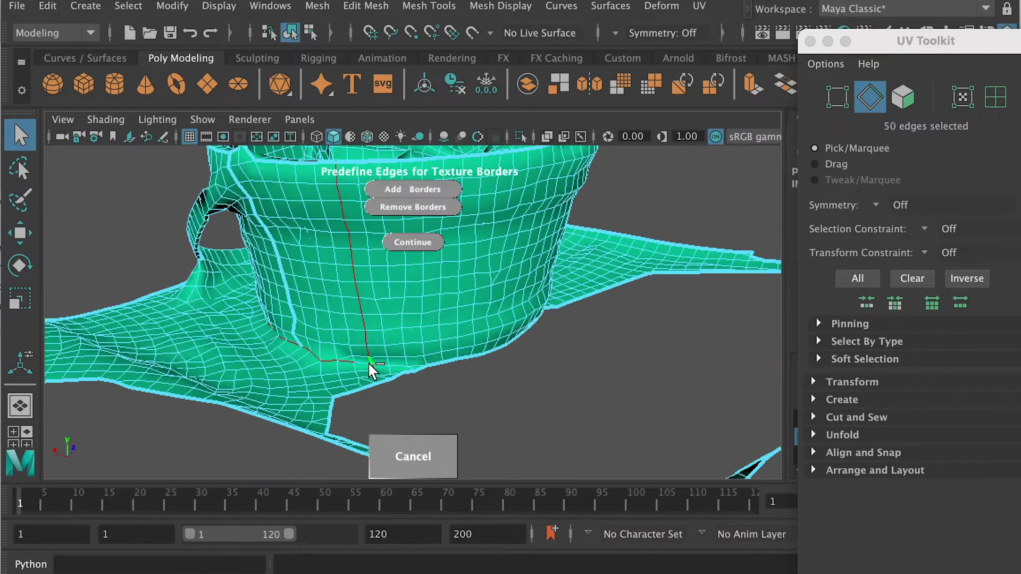
{"action": "key", "text": "super+z"}
{"action": "key", "text": "super+z"}
{"action": "left_click", "coordinate": [365, 364], "text": "shift"}
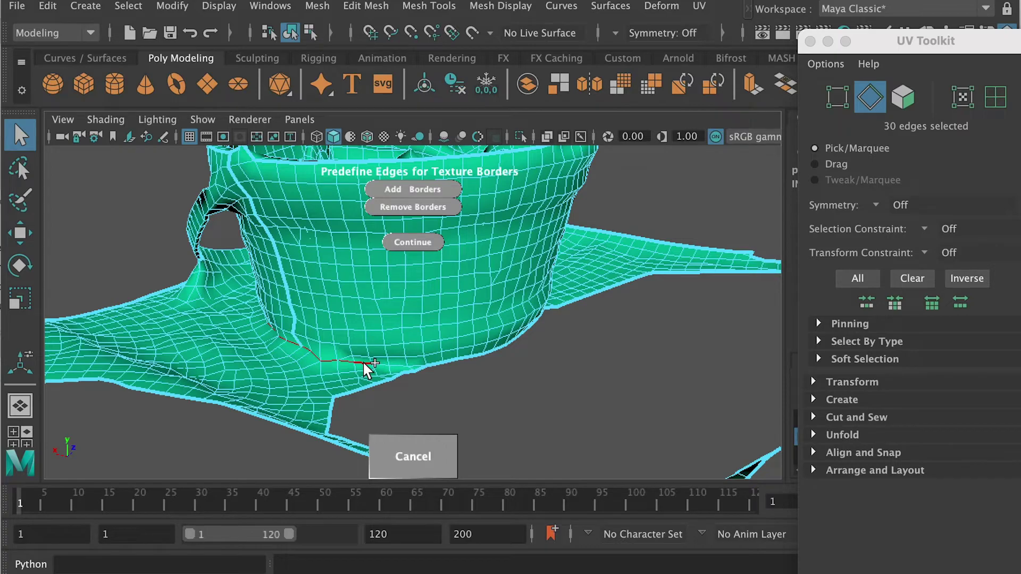
{"action": "left_click", "coordinate": [402, 190]}
Extend the texture border along the base edges on the basket's opposite side, below the slanting handle
{"action": "left_click_drag", "start_coordinate": [422, 237], "coordinate": [405, 353], "text": "alt"}
{"action": "double_click", "coordinate": [474, 397]}
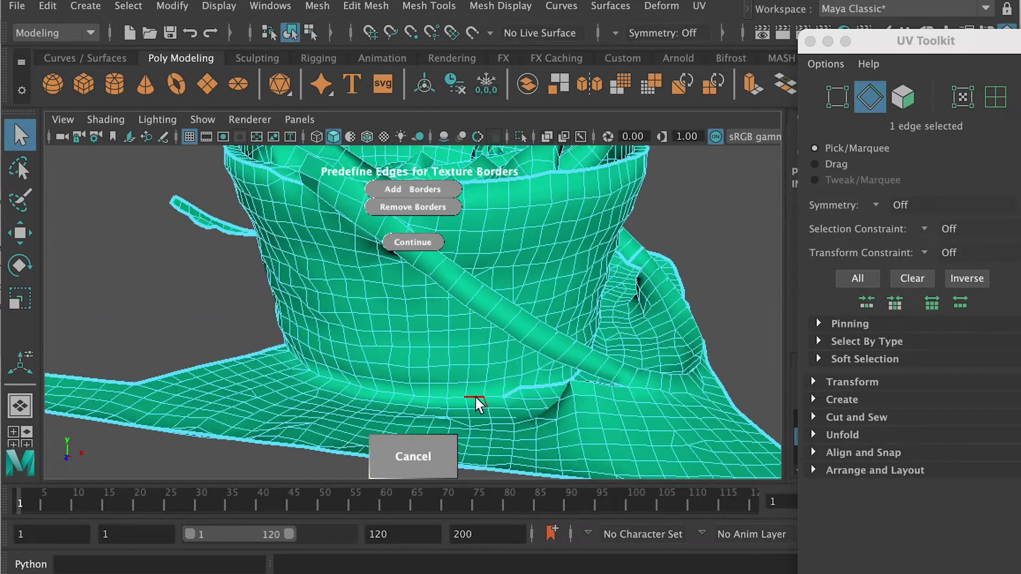
{"action": "left_click_drag", "start_coordinate": [451, 428], "coordinate": [462, 229], "text": "alt"}
{"action": "left_click", "coordinate": [409, 192]}
Close the gap in the base seam by adding its remaining edges as a border, and continue the unwrap
{"action": "left_click_drag", "start_coordinate": [353, 324], "coordinate": [426, 340], "text": "alt"}
{"action": "left_click", "coordinate": [454, 364]}
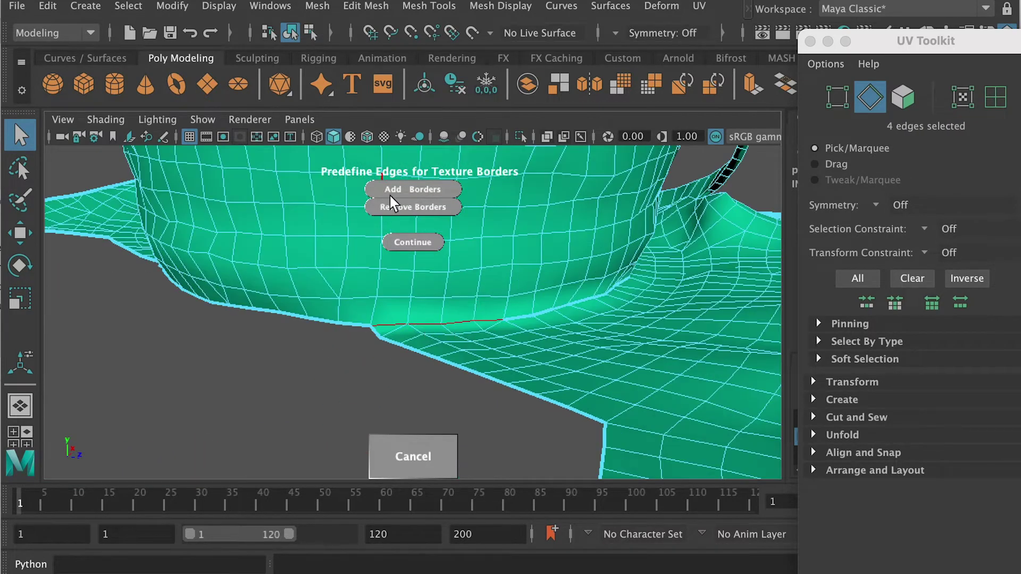
{"action": "left_click", "coordinate": [395, 190]}
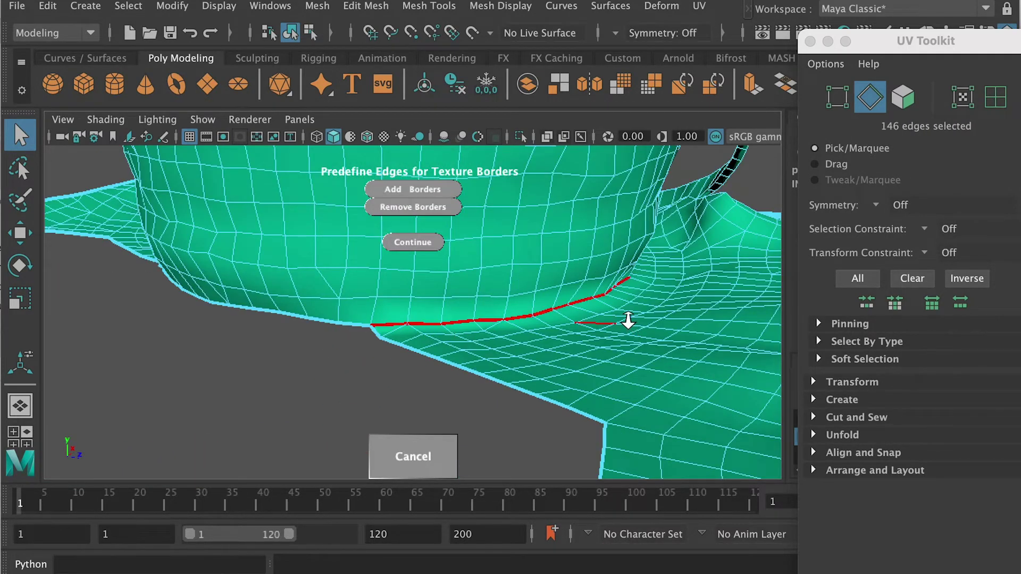
{"action": "right_click_drag", "start_coordinate": [633, 317], "coordinate": [488, 297], "text": "alt"}
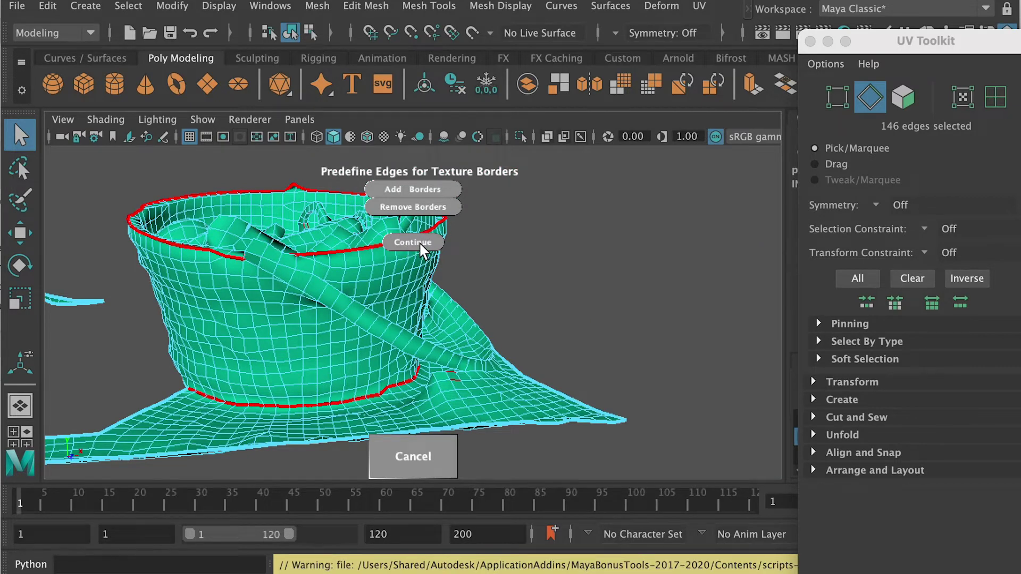
{"action": "left_click", "coordinate": [413, 242]}
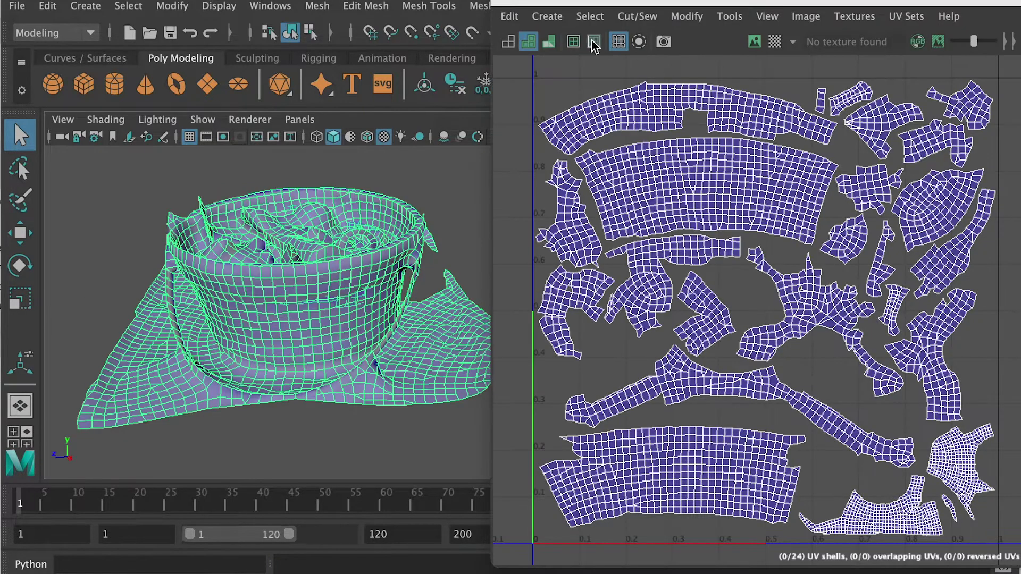
Select the large wall and rim shells in the UV Editor one by one and examine where each lies on the basket
{"action": "left_click_drag", "start_coordinate": [319, 297], "coordinate": [343, 237], "text": "alt"}
{"action": "scroll", "coordinate": [343, 308], "scroll_direction": "down", "scroll_amount": 3}
{"action": "right_click_drag", "start_coordinate": [343, 237], "coordinate": [413, 286]}
{"action": "left_click", "coordinate": [645, 189]}
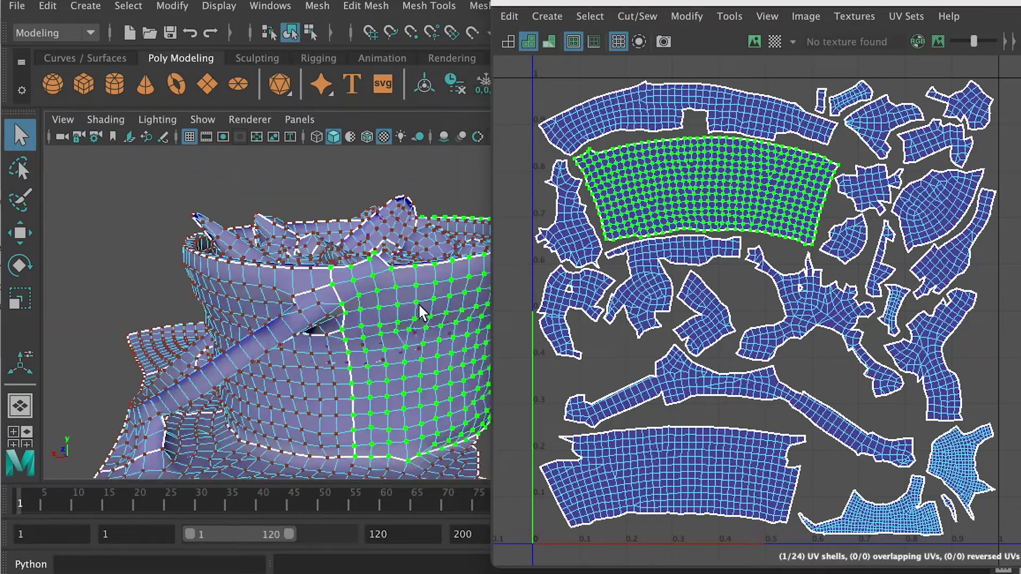
{"action": "scroll", "coordinate": [419, 306], "scroll_direction": "down", "scroll_amount": 3}
{"action": "left_click_drag", "start_coordinate": [420, 305], "coordinate": [249, 330], "text": "alt"}
{"action": "left_click", "coordinate": [638, 468]}
{"action": "left_click_drag", "start_coordinate": [175, 319], "coordinate": [250, 367], "text": "alt"}
{"action": "left_click", "coordinate": [596, 122]}
{"action": "left_click_drag", "start_coordinate": [297, 261], "coordinate": [336, 241], "text": "alt"}
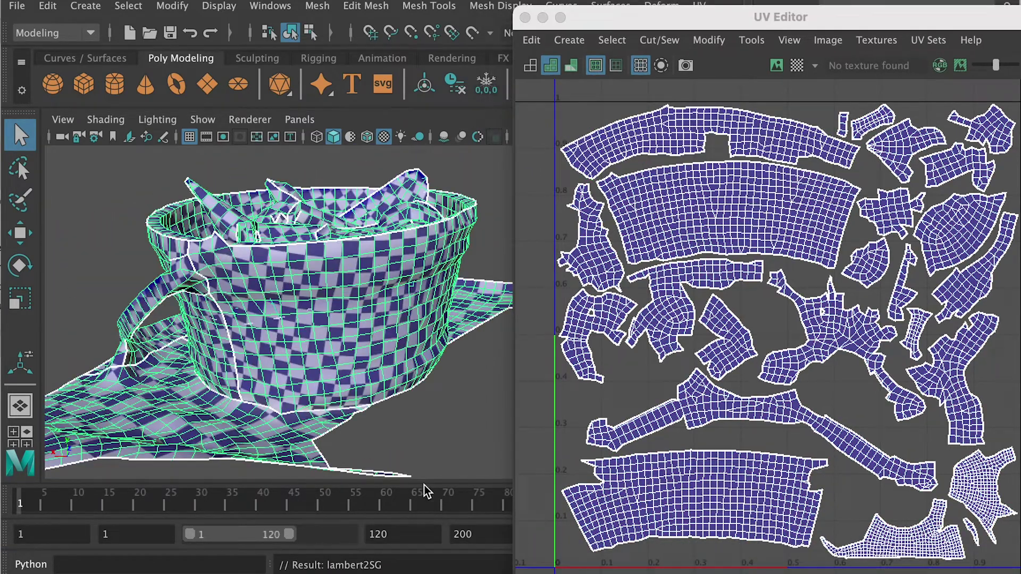
Examine the checker pattern around the deselected basket for stretching and uneven scale
{"action": "left_click", "coordinate": [413, 383]}
{"action": "left_click_drag", "start_coordinate": [412, 383], "coordinate": [334, 358], "text": "alt"}
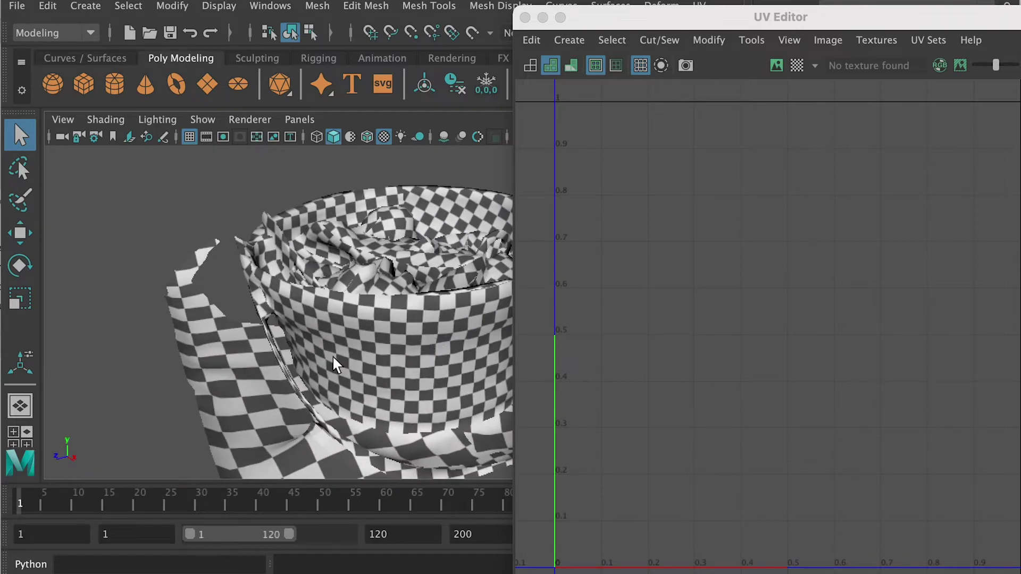
{"action": "left_click_drag", "start_coordinate": [332, 402], "coordinate": [271, 361], "text": "alt"}
{"action": "middle_click_drag", "start_coordinate": [271, 361], "coordinate": [241, 384], "text": "alt"}
{"action": "left_click_drag", "start_coordinate": [352, 388], "coordinate": [317, 381], "text": "alt"}
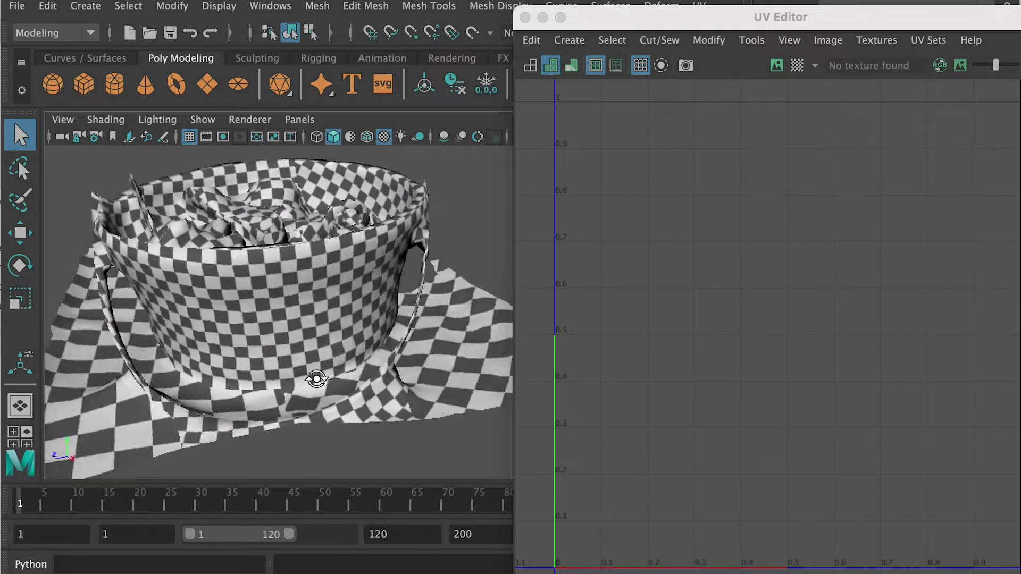
Freeze the low-resolution basket's transformations and delete its history
{"action": "left_click", "coordinate": [172, 6]}
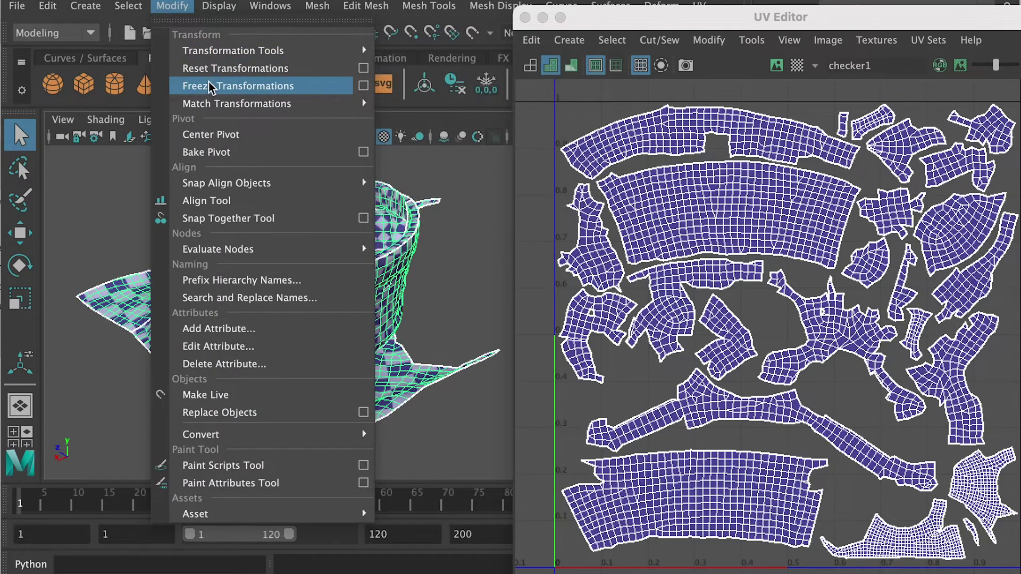
{"action": "left_click", "coordinate": [210, 87]}
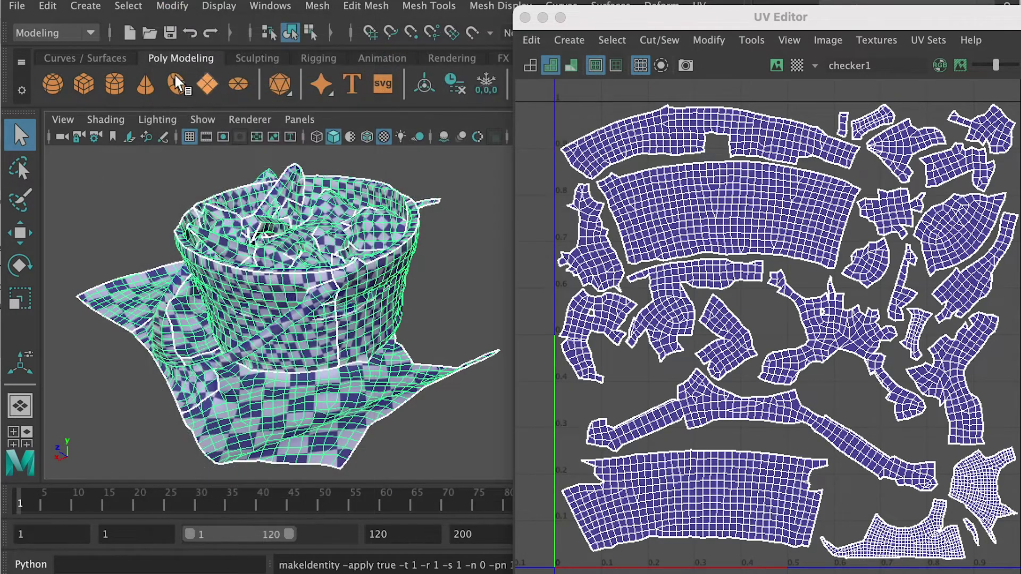
{"action": "left_click", "coordinate": [47, 6]}
{"action": "mouse_move", "coordinate": [136, 218]}
{"action": "left_click", "coordinate": [309, 214]}
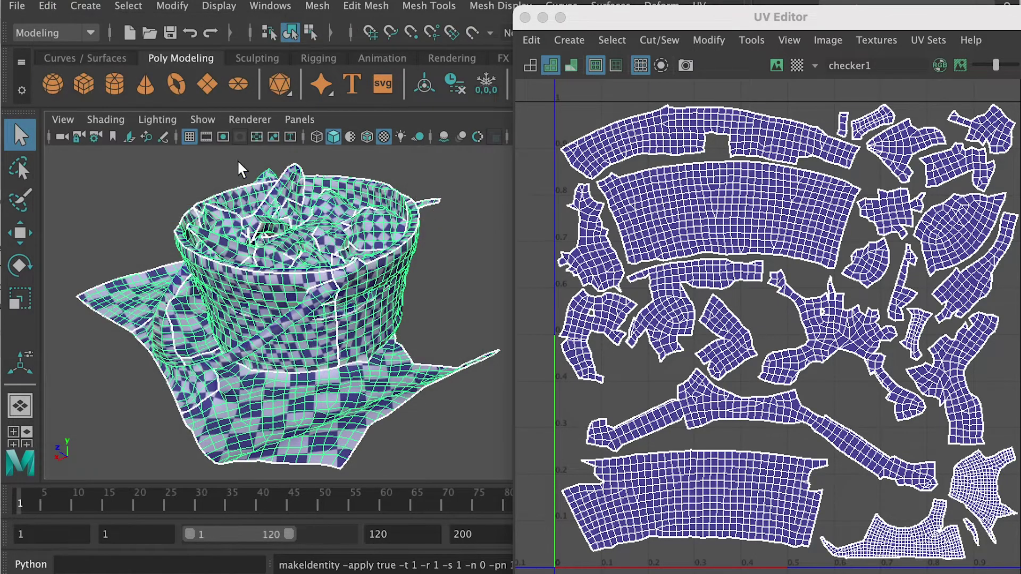
Export the selected low-resolution basket as an OBJ file named LowRezUV
{"action": "left_click", "coordinate": [18, 5]}
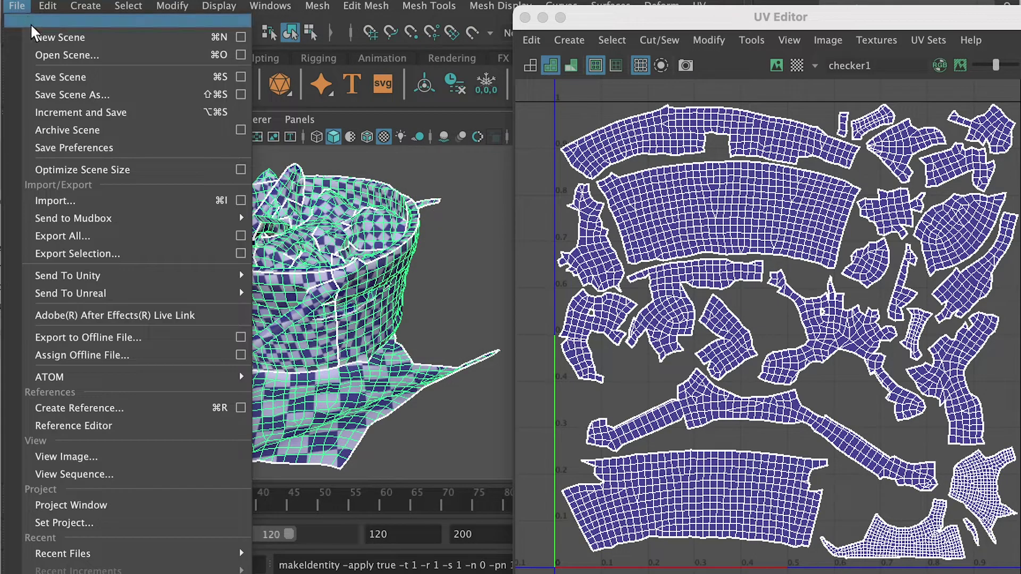
{"action": "left_click", "coordinate": [108, 255]}
{"action": "type", "text": "LowRezUV"}
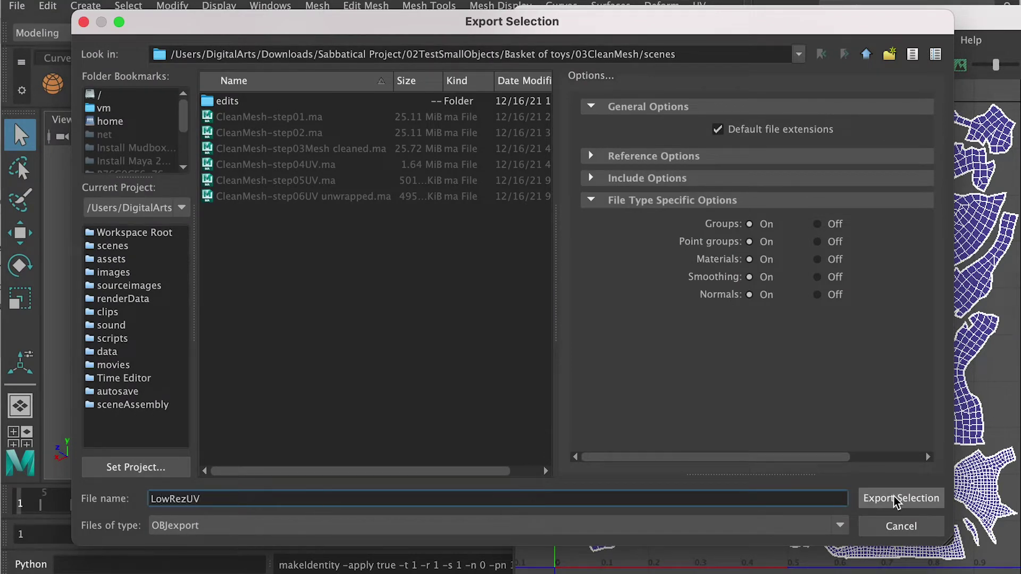
{"action": "left_click", "coordinate": [877, 498]}
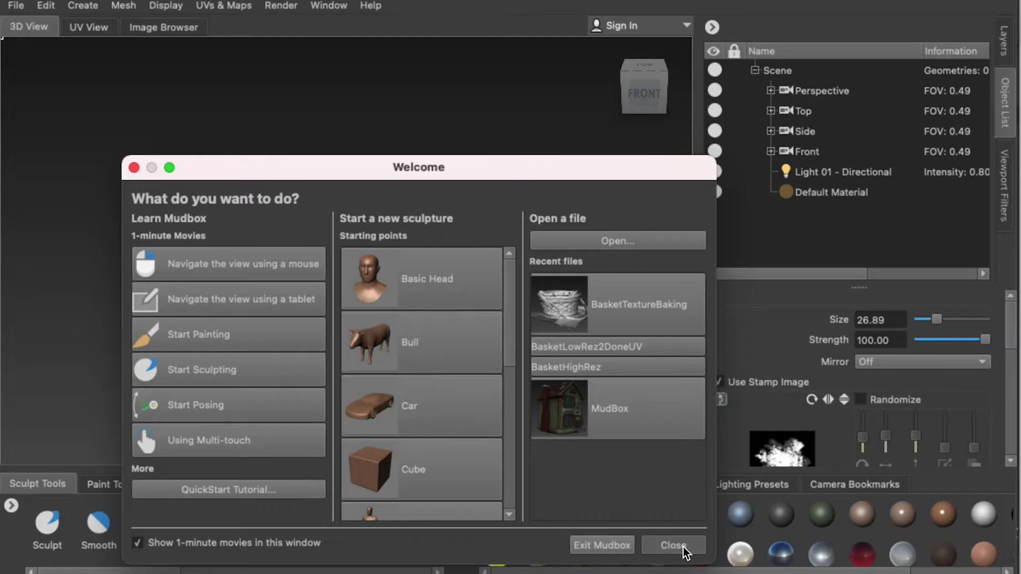
Switch to Mudbox, dismiss the welcome window and import the high-resolution basket mesh, keeping it despite the detected UV problems
{"action": "left_click", "coordinate": [675, 545]}
{"action": "left_click", "coordinate": [16, 5]}
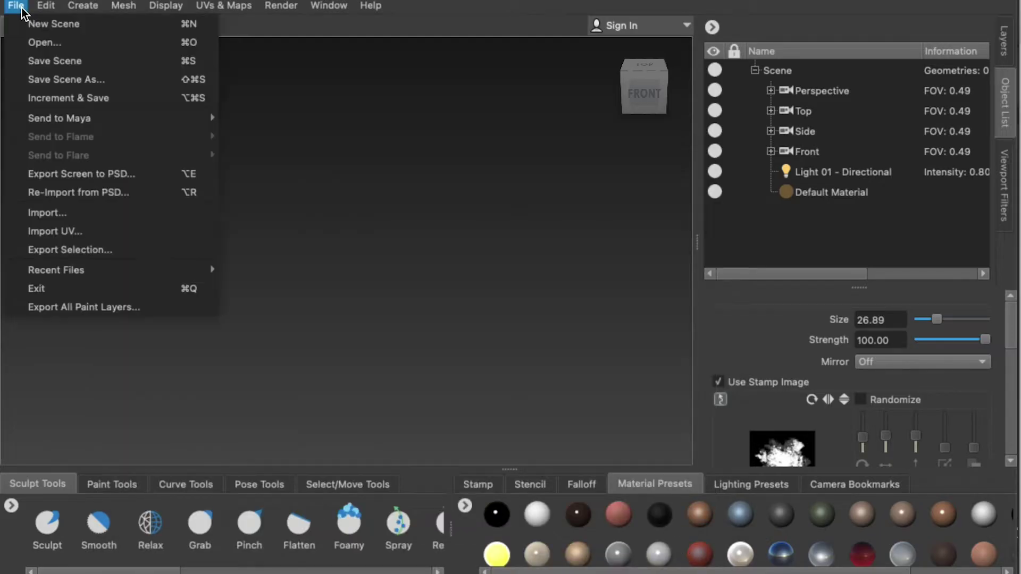
{"action": "left_click", "coordinate": [78, 212]}
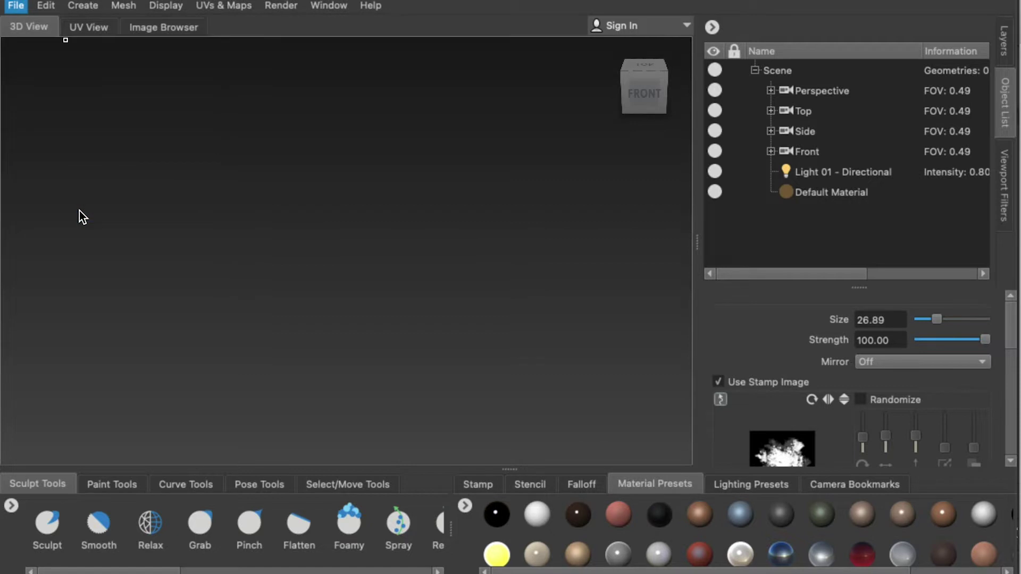
{"action": "key", "text": "Return"}
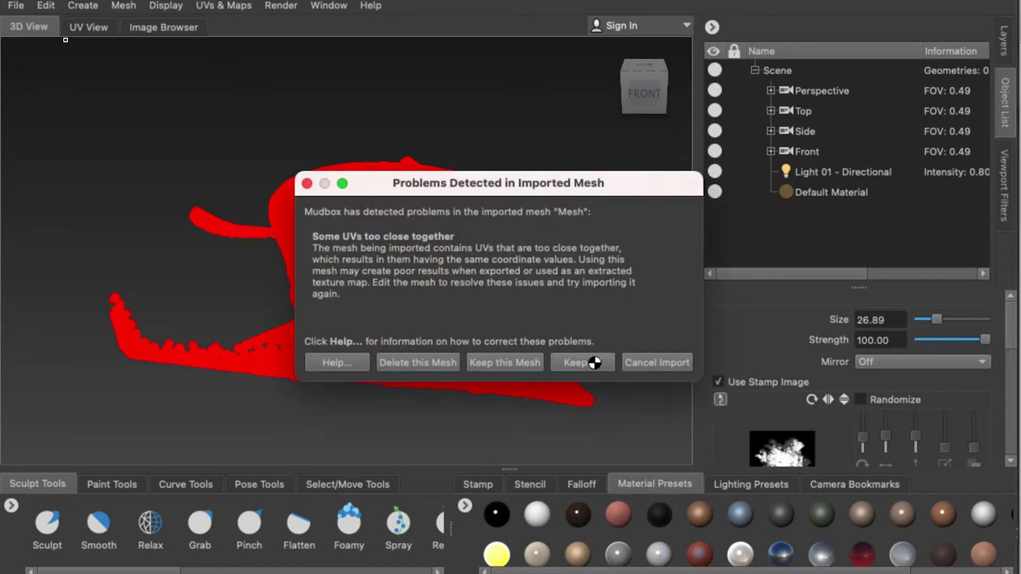
{"action": "left_click", "coordinate": [582, 366]}
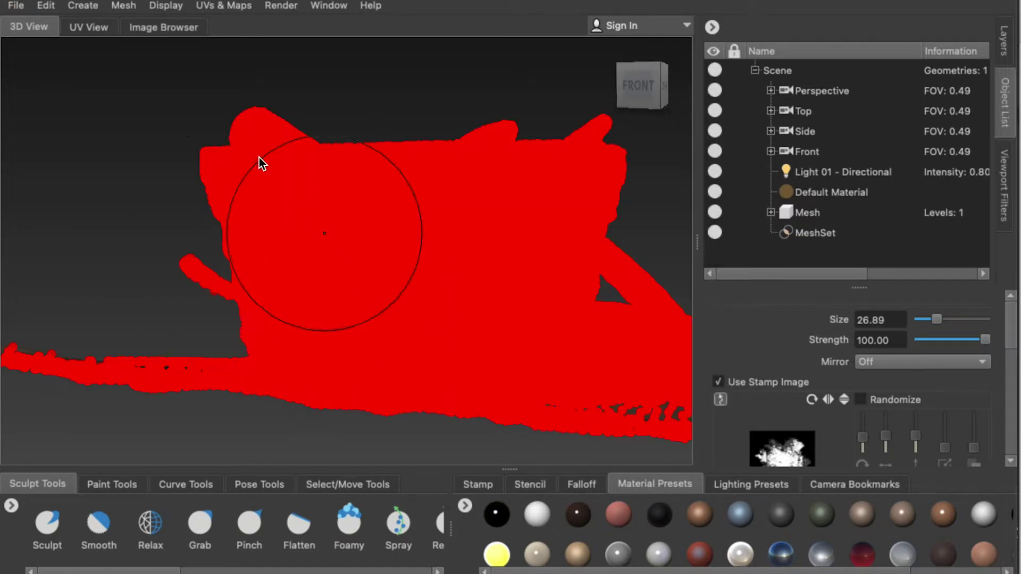
Turn off the red mesh error highlighting and the wireframe display on the imported basket
{"action": "left_click", "coordinate": [166, 6]}
{"action": "left_click", "coordinate": [221, 324]}
{"action": "left_click_drag", "start_coordinate": [428, 259], "coordinate": [432, 275], "text": "alt"}
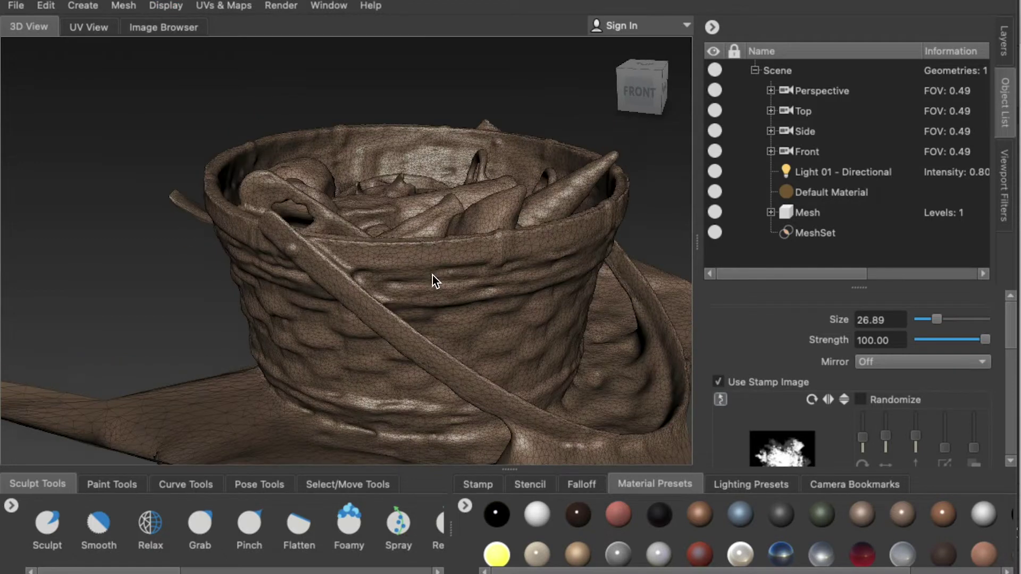
{"action": "scroll", "coordinate": [441, 249], "scroll_direction": "down", "scroll_amount": 2}
{"action": "left_click", "coordinate": [166, 9]}
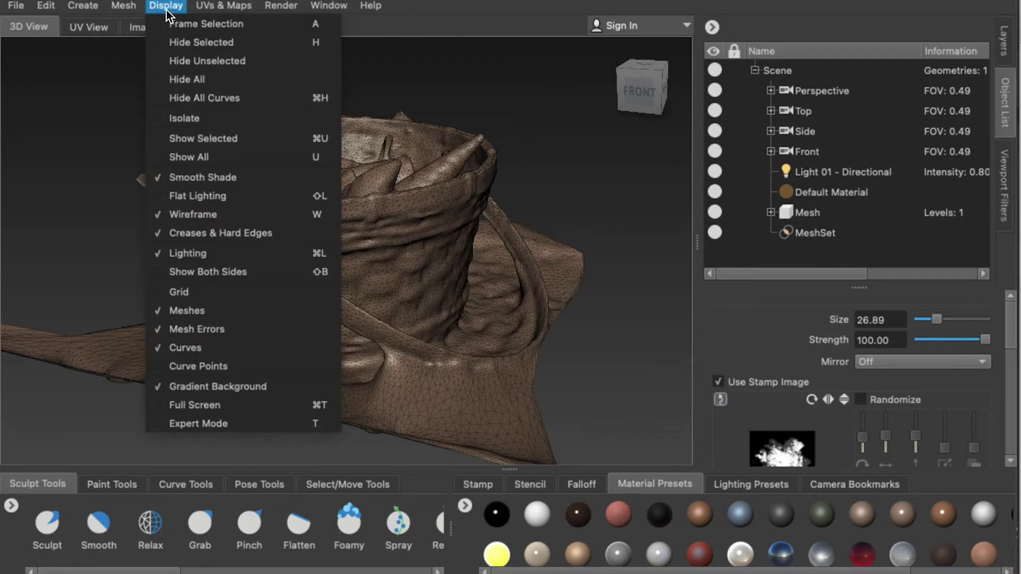
{"action": "left_click", "coordinate": [207, 215]}
Rename the imported mesh object as HighRez
{"action": "left_click", "coordinate": [812, 213]}
{"action": "right_click", "coordinate": [812, 212]}
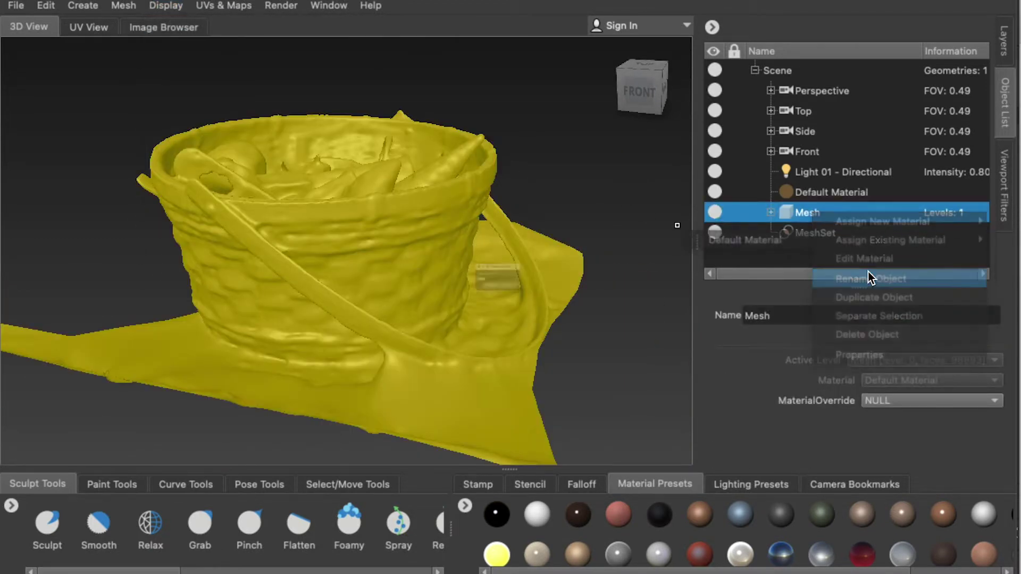
{"action": "left_click", "coordinate": [866, 271]}
{"action": "type", "text": "HighRez"}
{"action": "key", "text": "Return"}
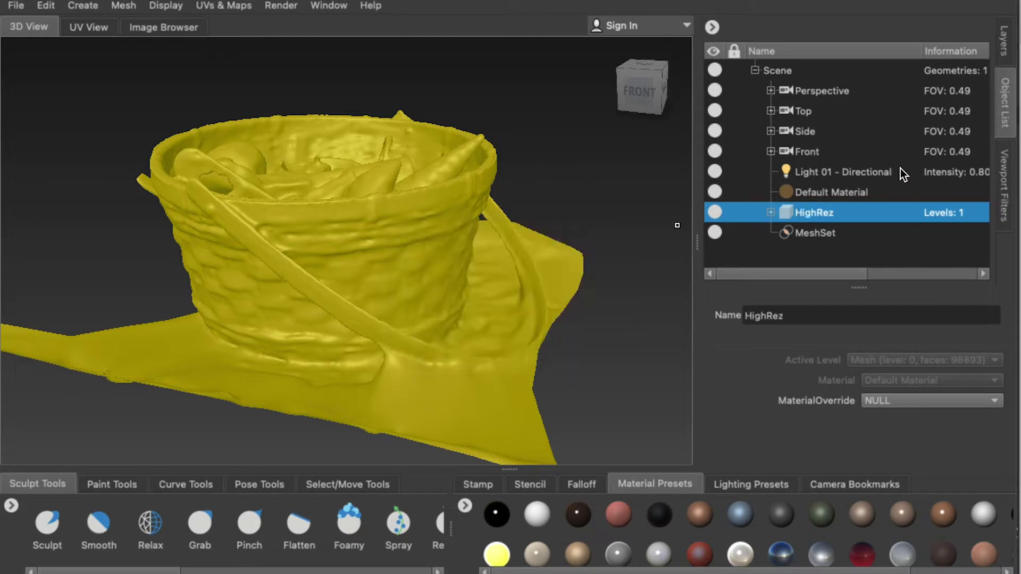
Assign a new Mudbox Material named Material1HighRez to the HighRez mesh
{"action": "right_click", "coordinate": [809, 211]}
{"action": "mouse_move", "coordinate": [845, 218]}
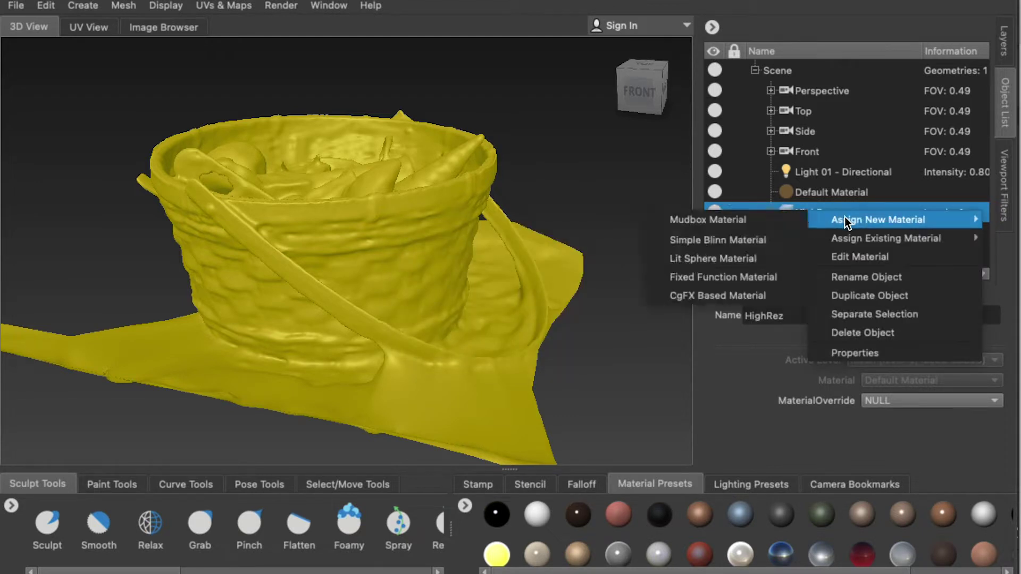
{"action": "left_click", "coordinate": [768, 219]}
{"action": "type", "text": "1HighRe"}
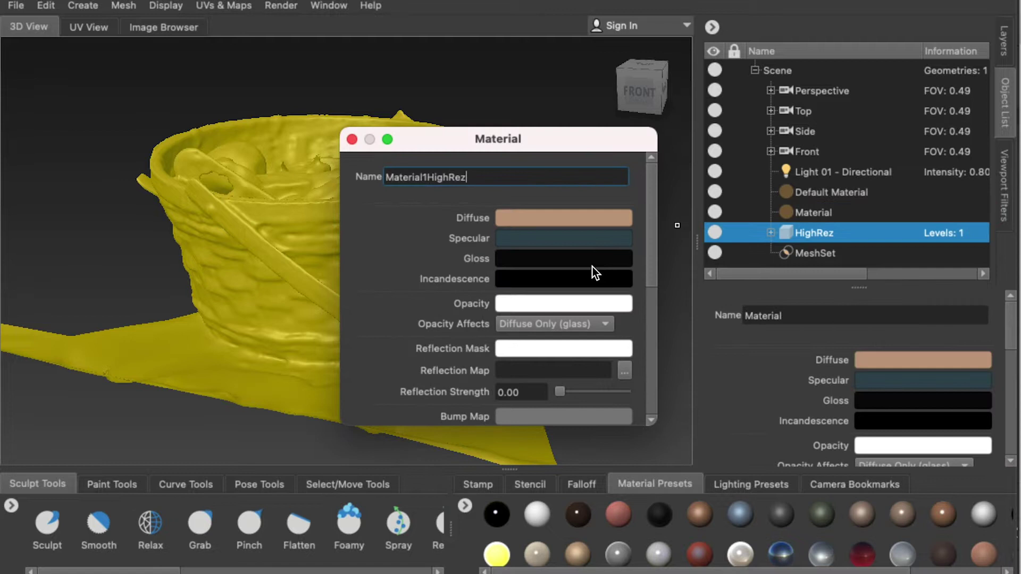
{"action": "type", "text": "z"}
{"action": "key", "text": "Return"}
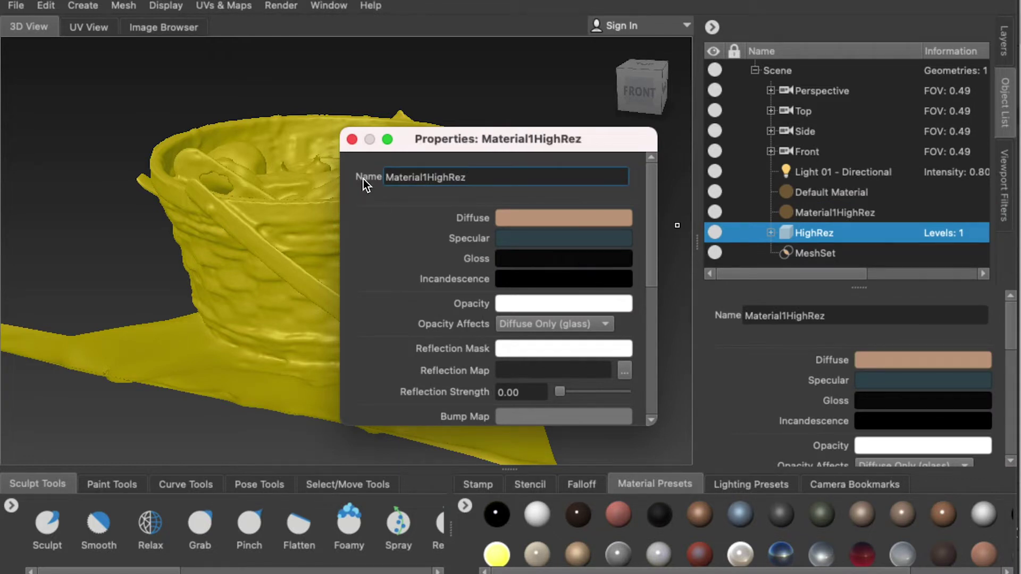
{"action": "left_click", "coordinate": [351, 139]}
{"action": "left_click", "coordinate": [860, 212]}
Import Original D.jpg from the 04BakeMap folder as a paint layer in the Diffuse channel of Material1HighRez
{"action": "left_click", "coordinate": [1010, 47]}
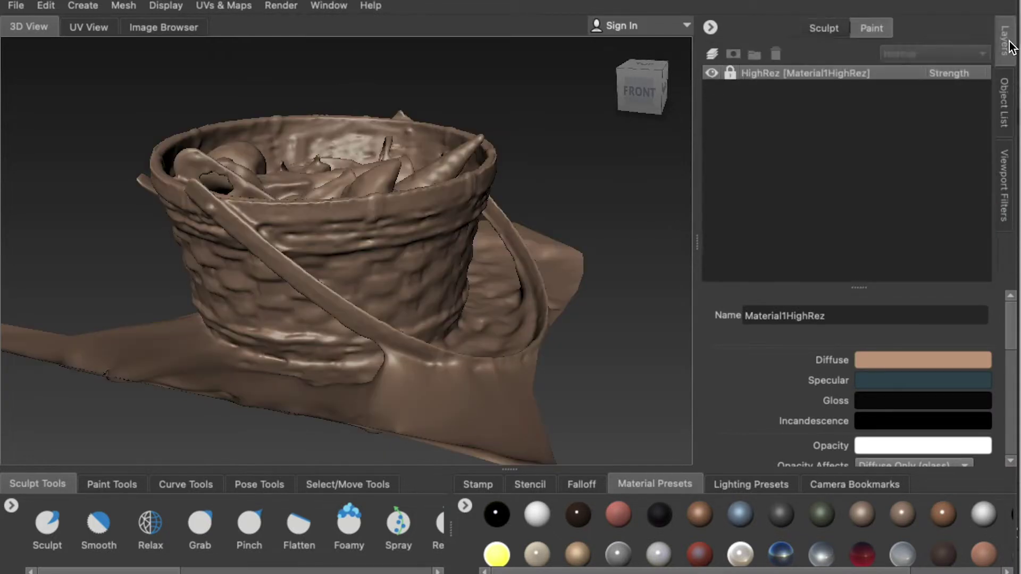
{"action": "right_click", "coordinate": [796, 133]}
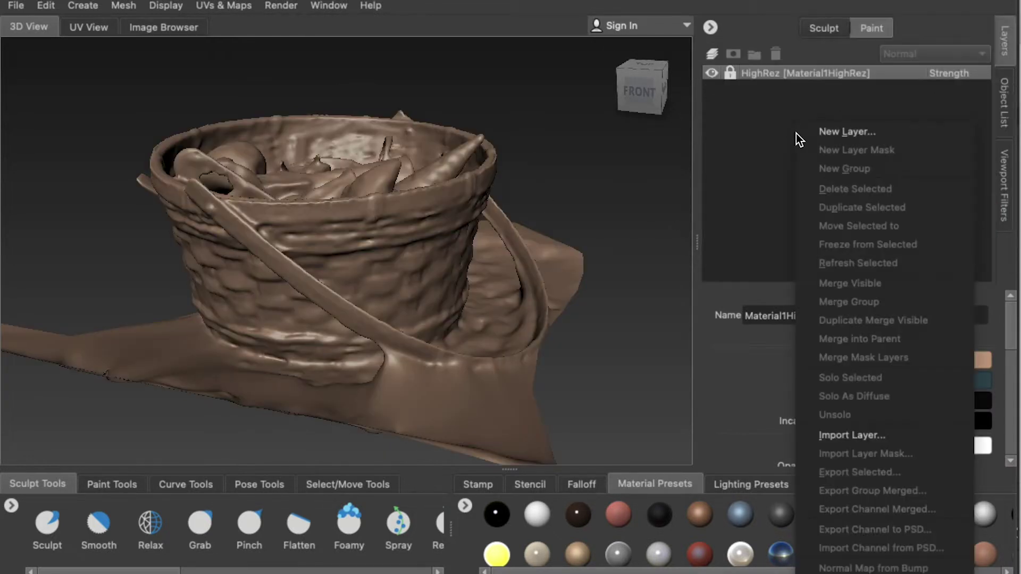
{"action": "left_click", "coordinate": [862, 433]}
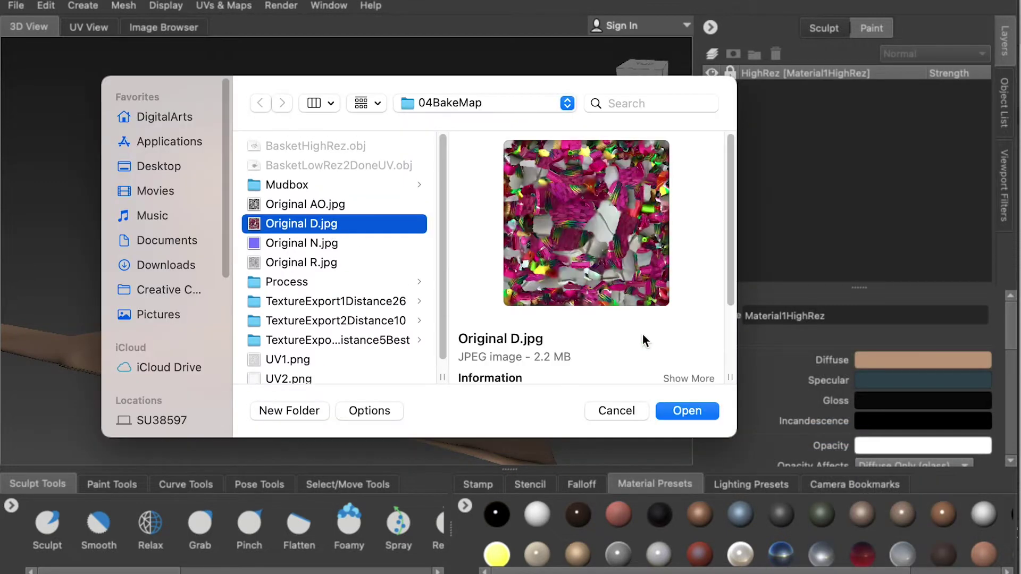
{"action": "left_click", "coordinate": [691, 411]}
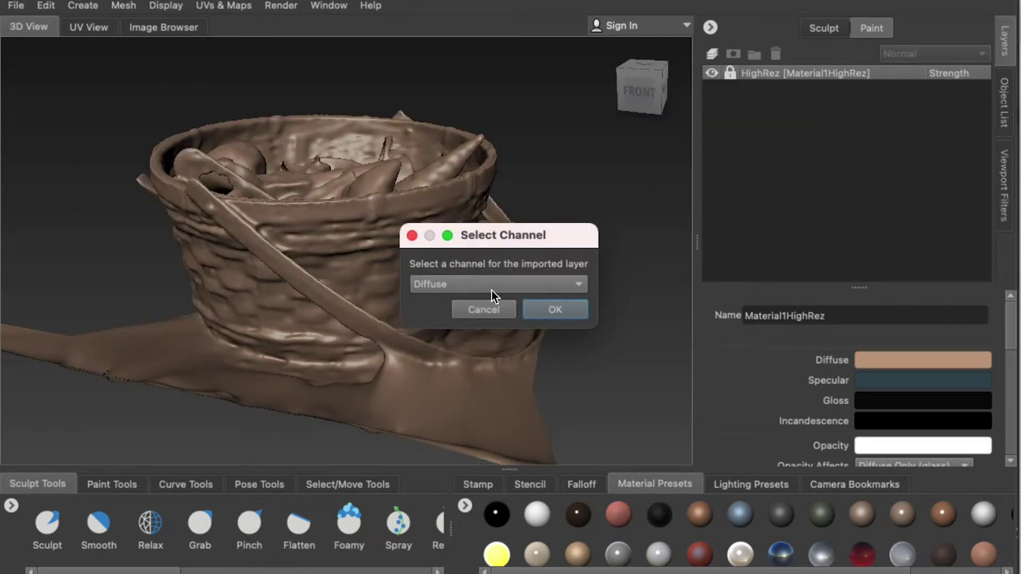
{"action": "left_click", "coordinate": [562, 315]}
Import Original AO.jpg as a paint layer in the Diffuse channel and set its blend mode to Multiply
{"action": "right_click", "coordinate": [758, 166]}
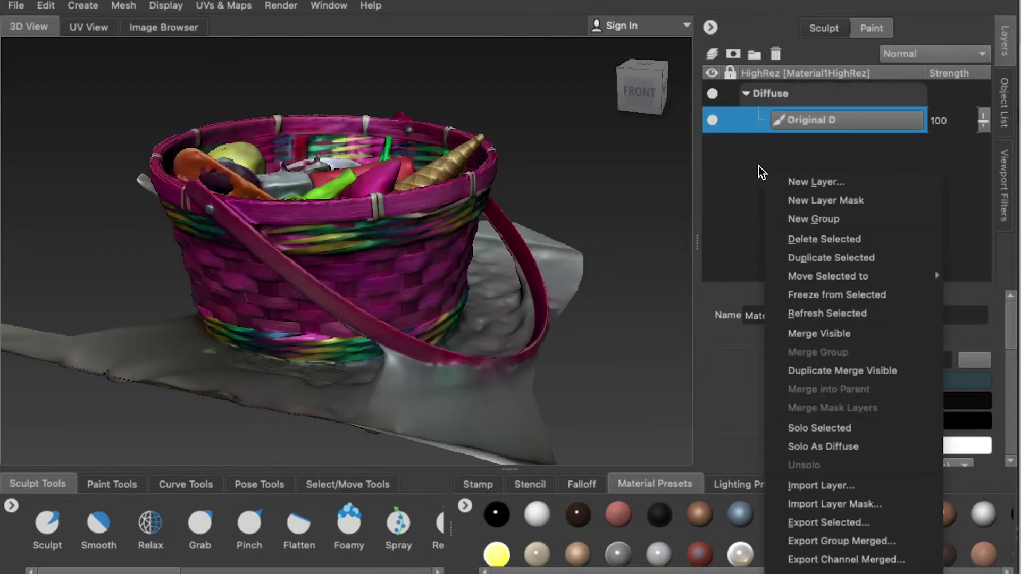
{"action": "left_click", "coordinate": [840, 484]}
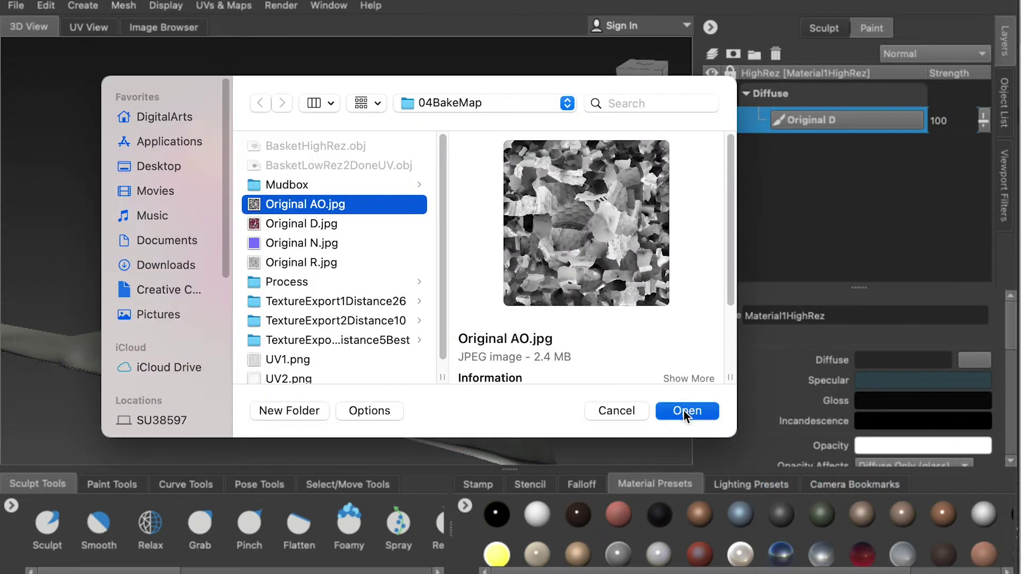
{"action": "left_click", "coordinate": [684, 411]}
{"action": "left_click", "coordinate": [542, 312]}
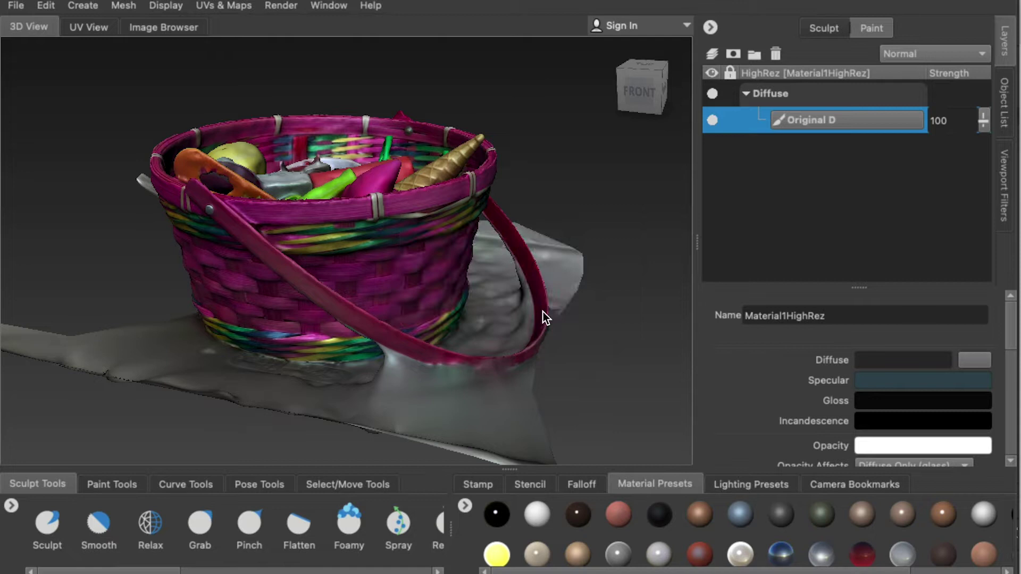
{"action": "left_click", "coordinate": [899, 54]}
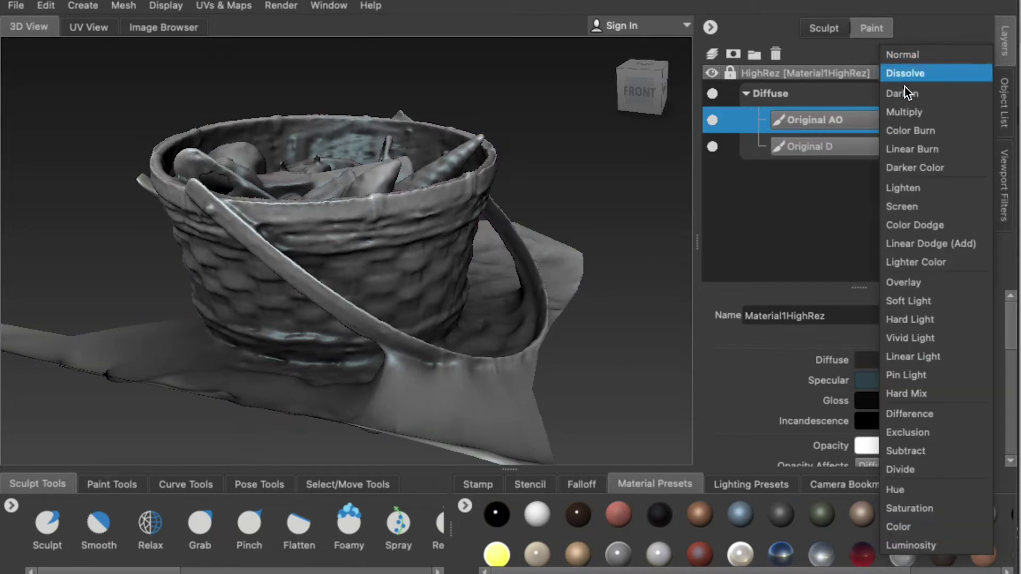
{"action": "left_click", "coordinate": [908, 108]}
Import the Original N image as a paint layer in the Normal Map channel of Material1HighRez
{"action": "right_click", "coordinate": [779, 208]}
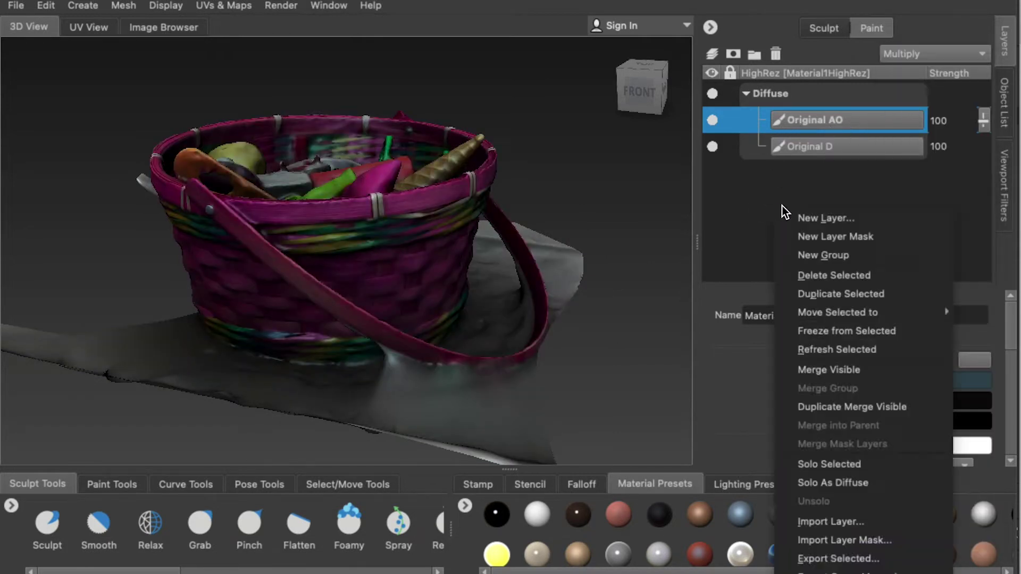
{"action": "left_click", "coordinate": [854, 516]}
{"action": "left_click", "coordinate": [686, 411]}
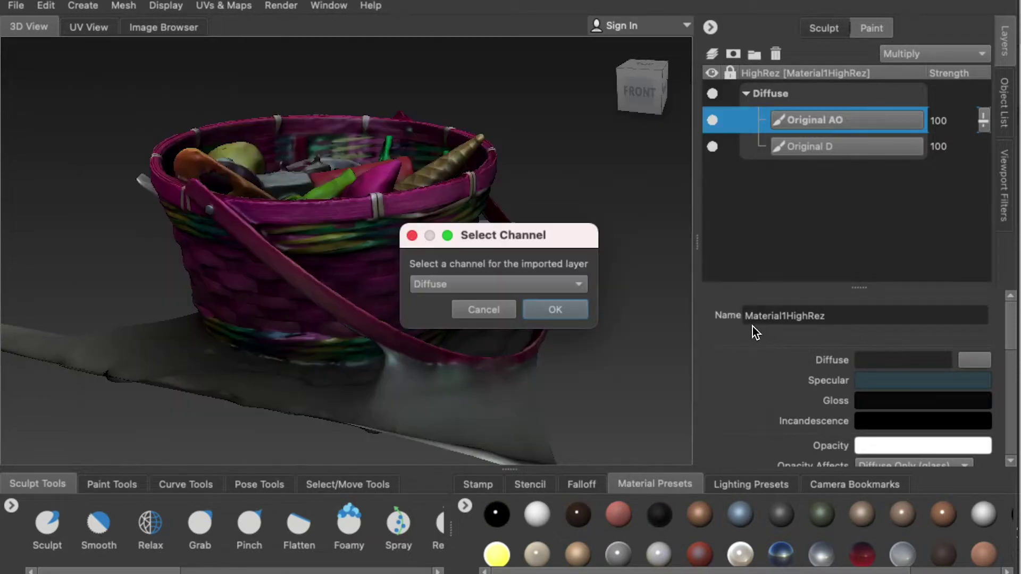
{"action": "left_click", "coordinate": [498, 284]}
{"action": "left_click", "coordinate": [462, 414]}
{"action": "left_click", "coordinate": [553, 310]}
Import the Original R image as a paint layer in the Gloss channel of Material1HighRez
{"action": "right_click", "coordinate": [863, 194]}
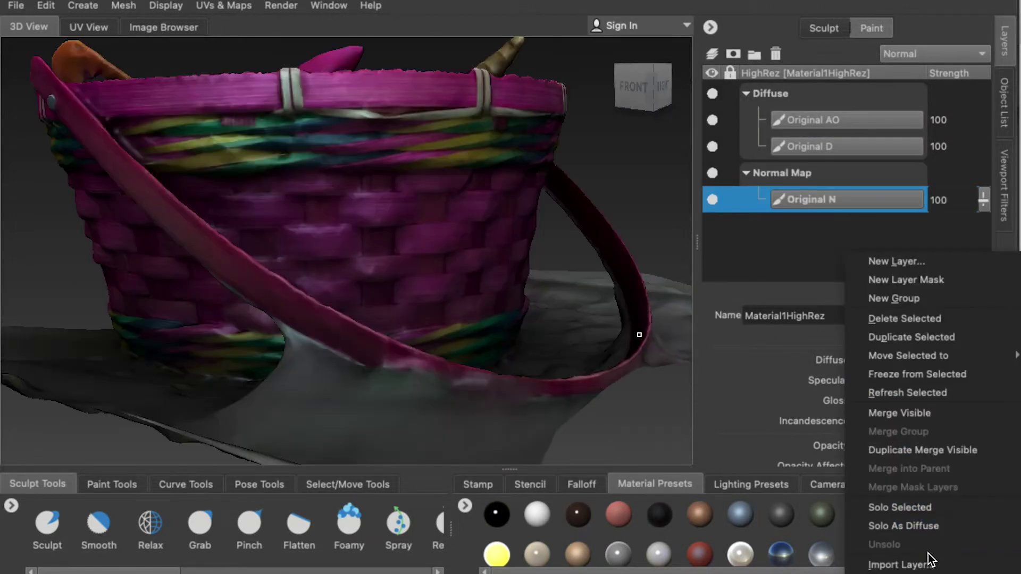
{"action": "left_click", "coordinate": [877, 560]}
{"action": "left_click", "coordinate": [672, 411]}
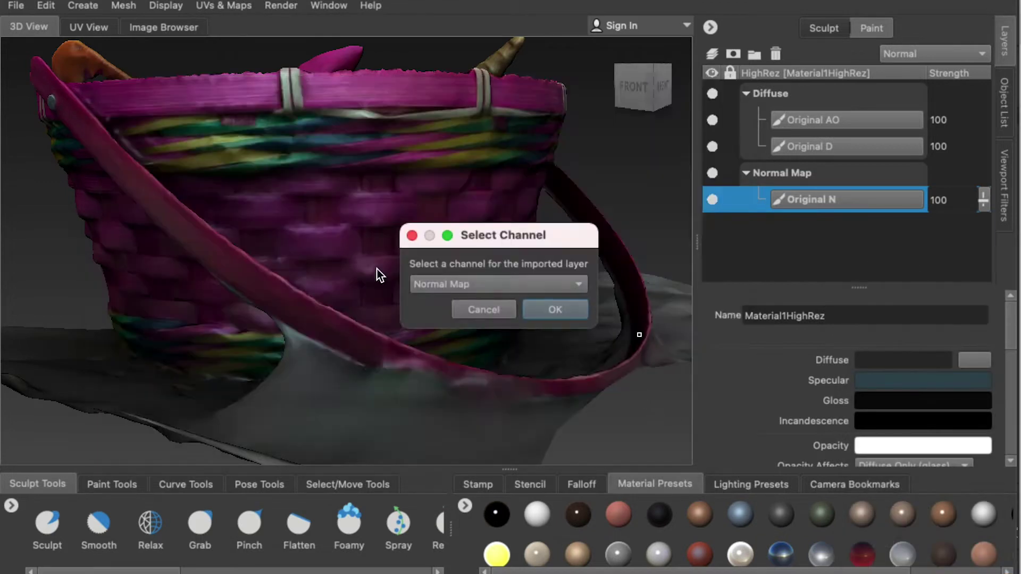
{"action": "left_click", "coordinate": [447, 283]}
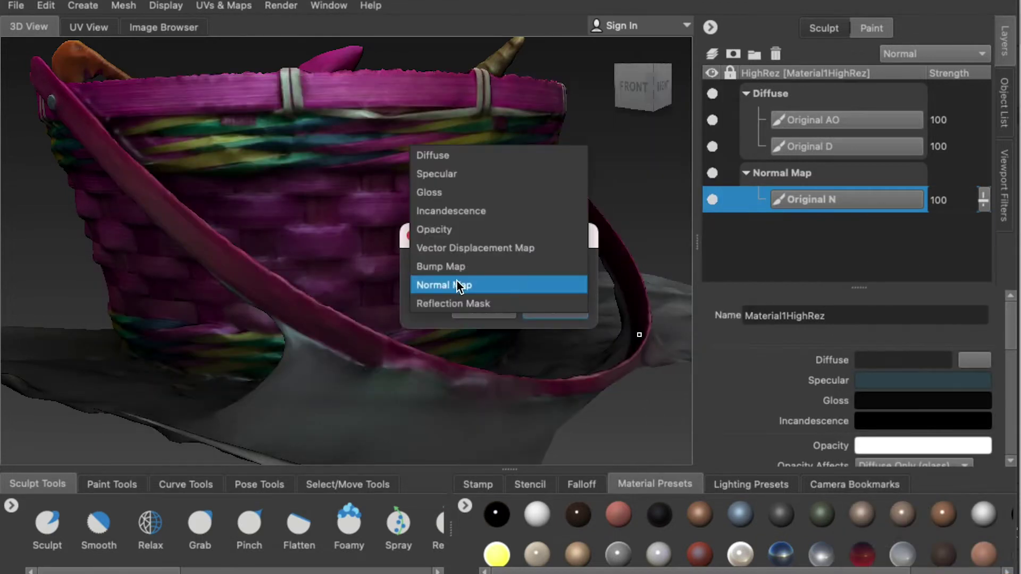
{"action": "left_click", "coordinate": [451, 194]}
{"action": "left_click", "coordinate": [558, 310]}
{"action": "left_click_drag", "start_coordinate": [553, 319], "coordinate": [485, 317], "text": "alt"}
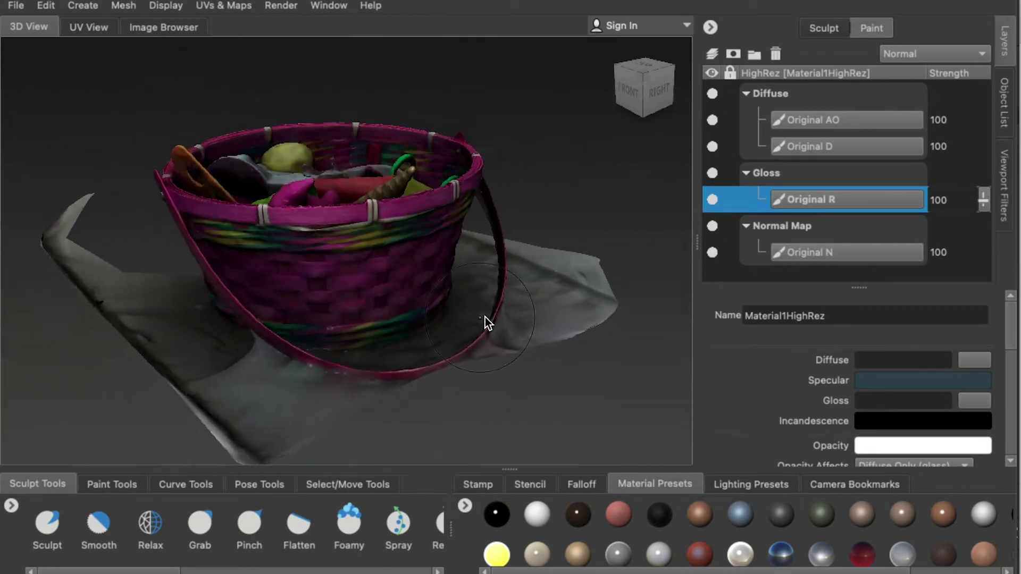
Import the low-resolution basket BasketLowRez2DoneUV.obj, keeping all problem meshes, and turn off the mesh error display
{"action": "left_click", "coordinate": [16, 6]}
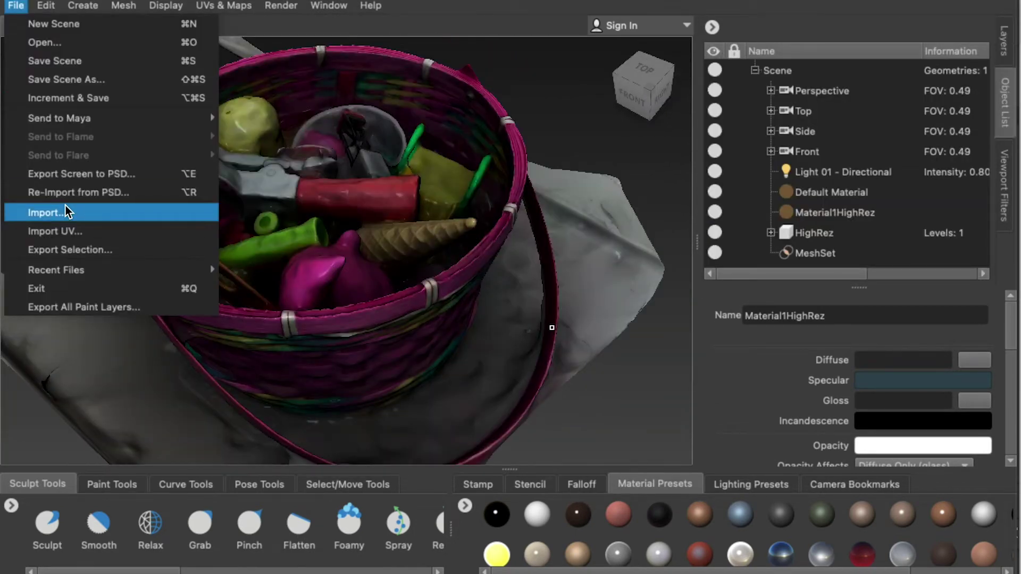
{"action": "left_click", "coordinate": [66, 212]}
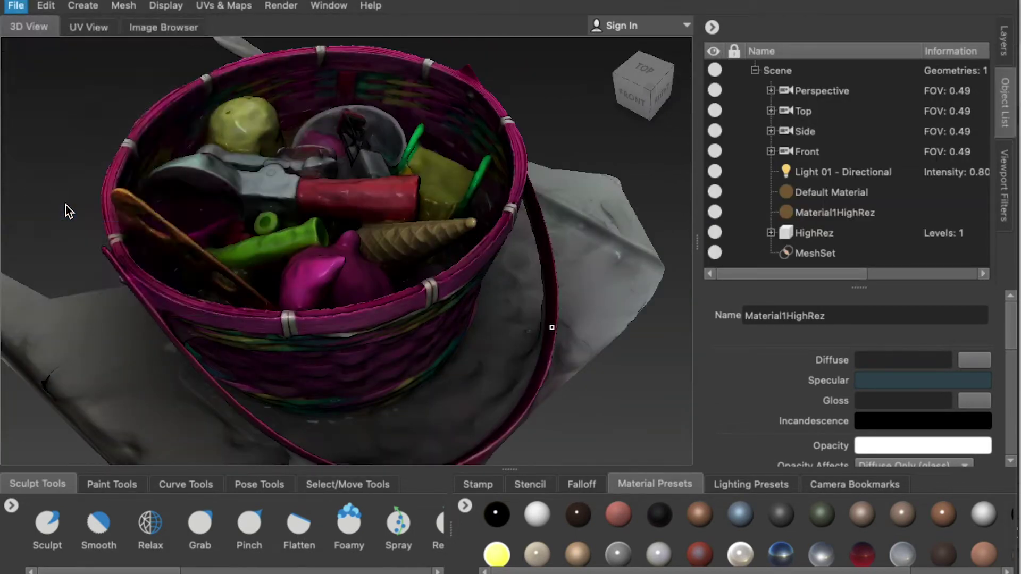
{"action": "left_click", "coordinate": [679, 410]}
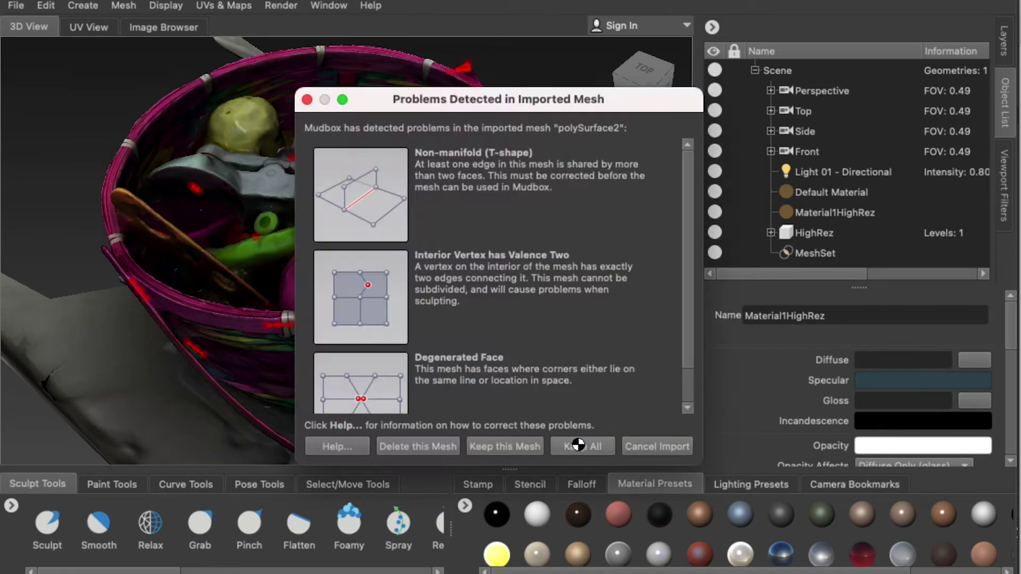
{"action": "left_click", "coordinate": [575, 443]}
{"action": "left_click", "coordinate": [165, 6]}
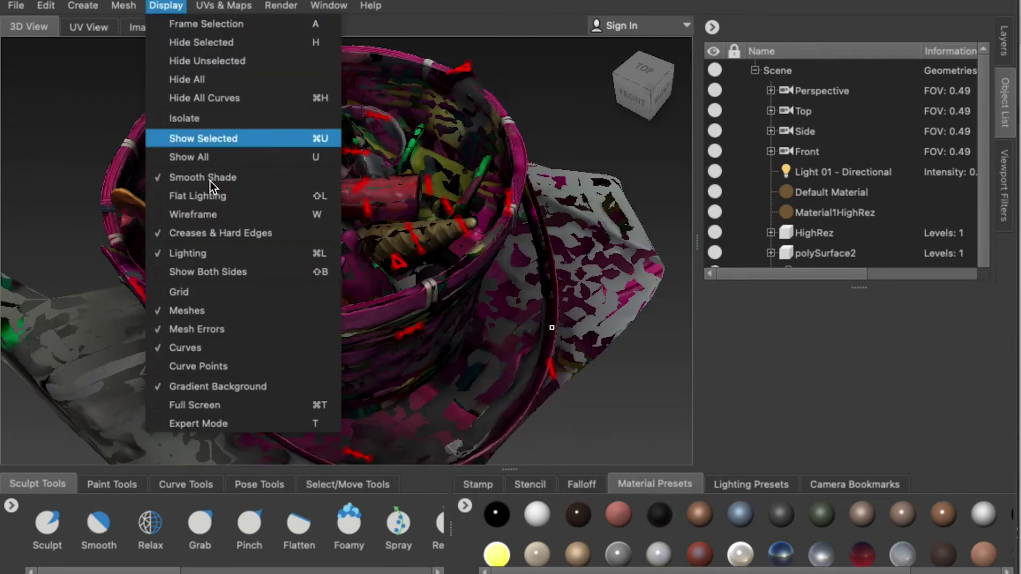
{"action": "left_click", "coordinate": [215, 328]}
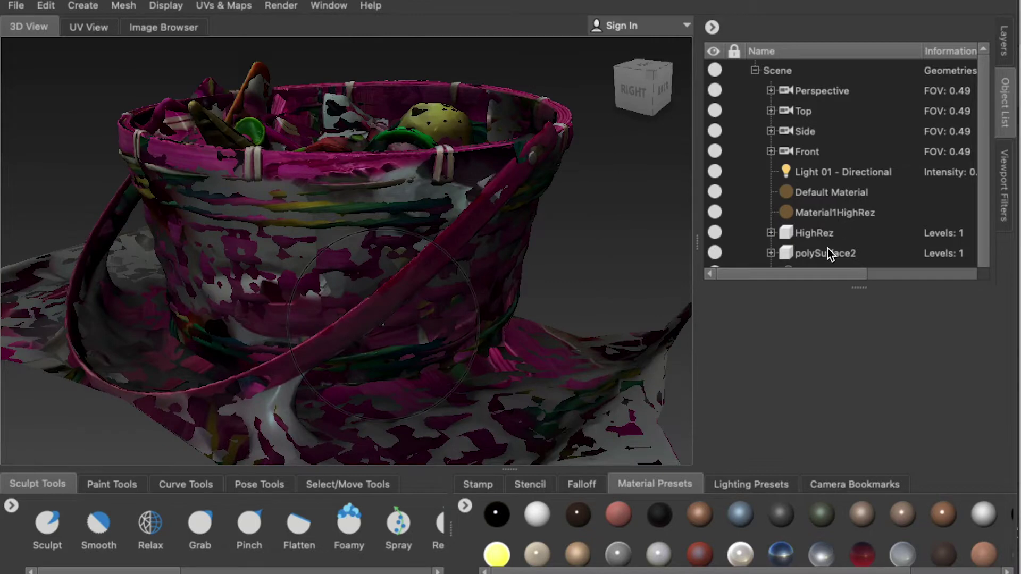
Rename the newly imported polySurface2 object as LowRez
{"action": "double_click", "coordinate": [827, 250]}
{"action": "type", "text": "LowRez"}
{"action": "key", "text": "Return"}
Assign a new Mudbox Material named Material2LowRez to the LowRez mesh
{"action": "right_click", "coordinate": [816, 257]}
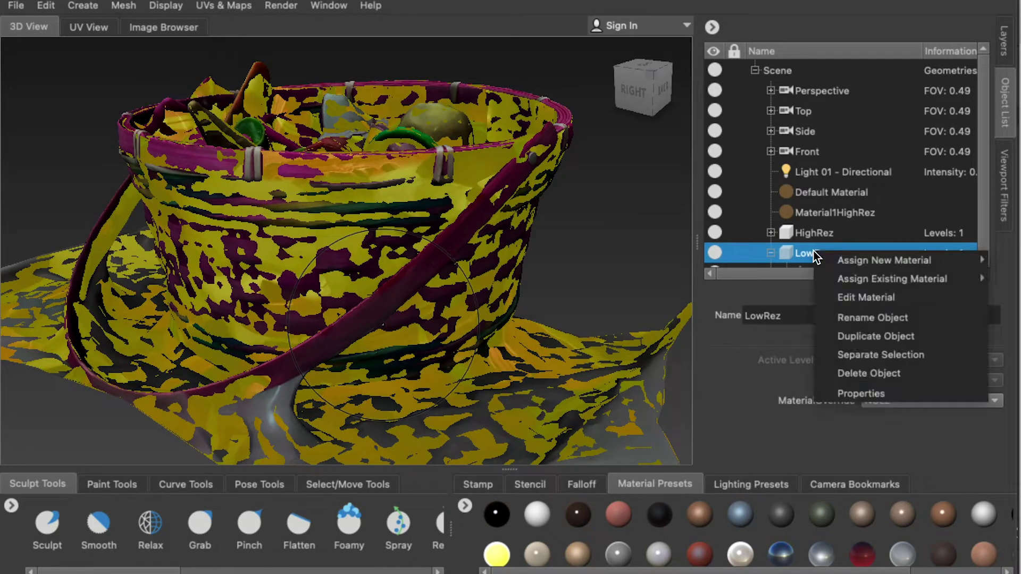
{"action": "mouse_move", "coordinate": [842, 260]}
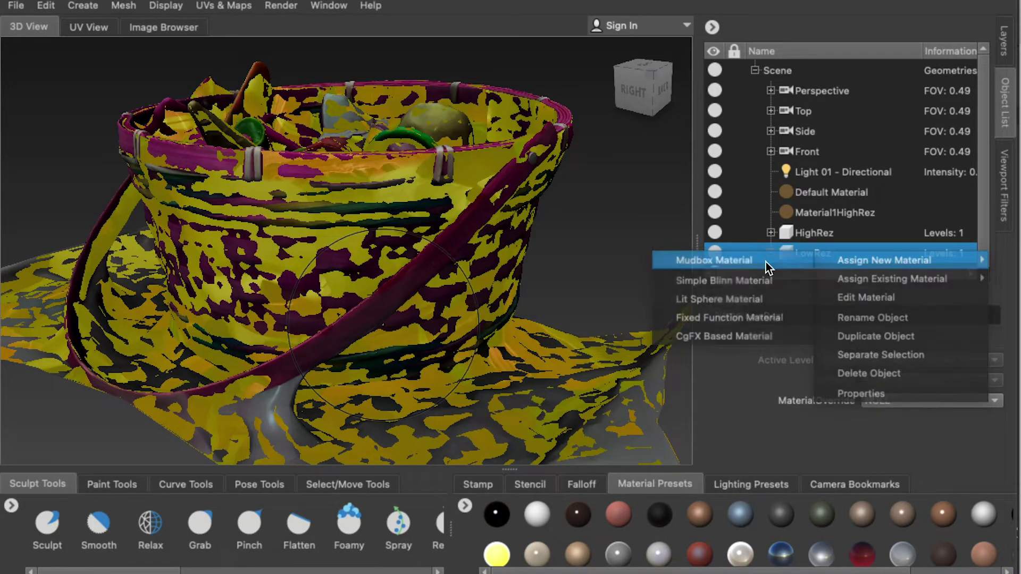
{"action": "left_click", "coordinate": [765, 261]}
{"action": "left_click", "coordinate": [465, 181]}
{"action": "type", "text": "2Low"}
{"action": "type", "text": "Rez"}
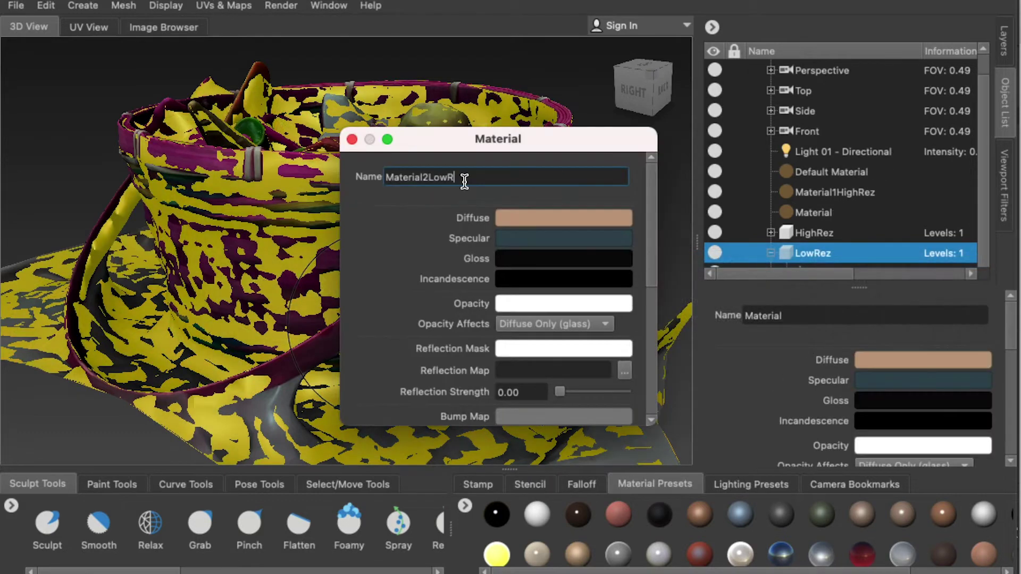
{"action": "left_click", "coordinate": [350, 139]}
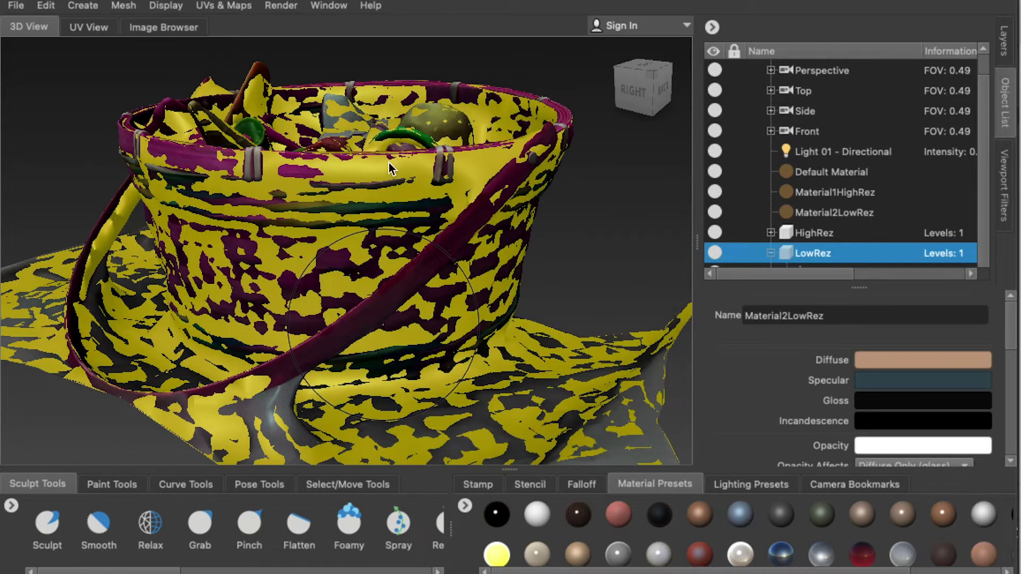
Highlight the HighRez and LowRez meshes in turn to compare how they overlap
{"action": "left_click", "coordinate": [831, 237]}
{"action": "left_click", "coordinate": [828, 252]}
{"action": "left_click", "coordinate": [828, 235]}
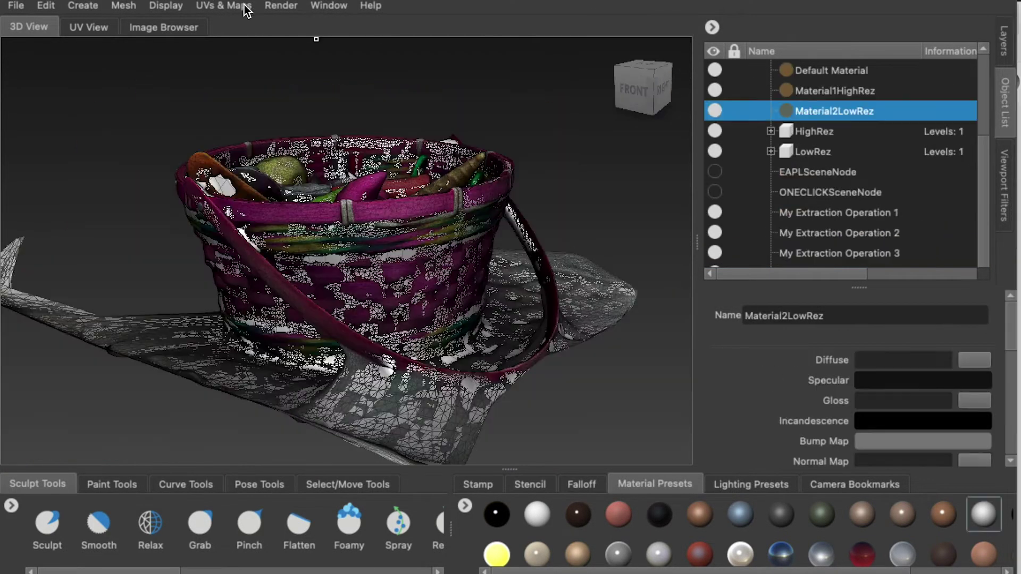
Create a new normal map extraction operation with its output in the 04BakeMap folder as JPG 8 bit RGB
{"action": "left_click", "coordinate": [245, 7]}
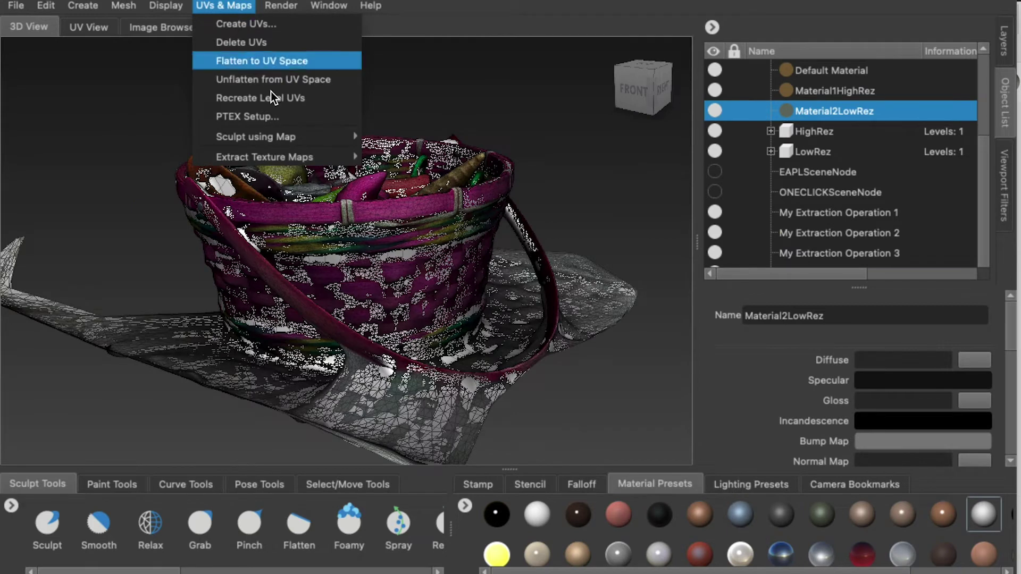
{"action": "mouse_move", "coordinate": [293, 158]}
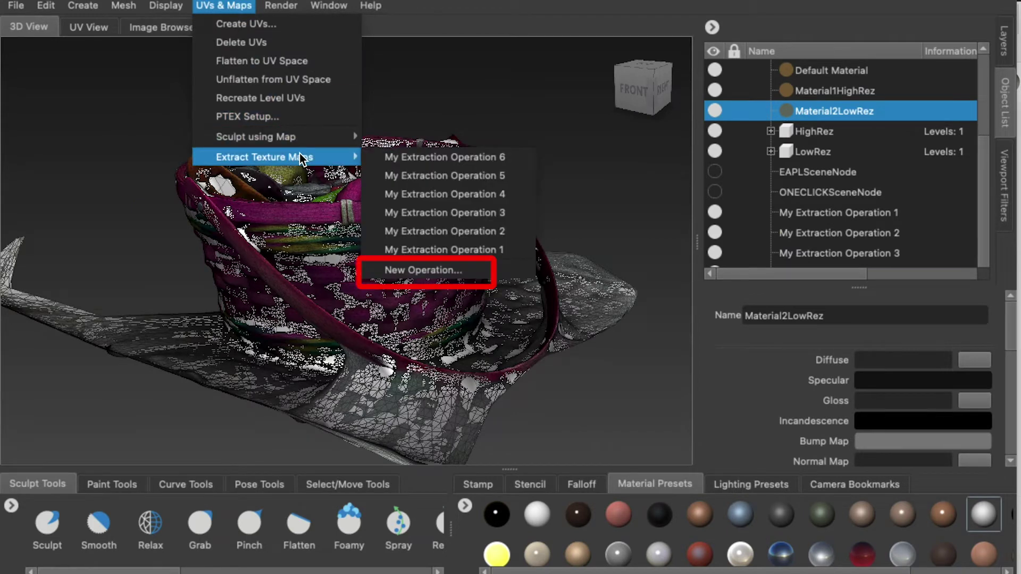
{"action": "left_click", "coordinate": [465, 268]}
{"action": "left_click", "coordinate": [395, 272]}
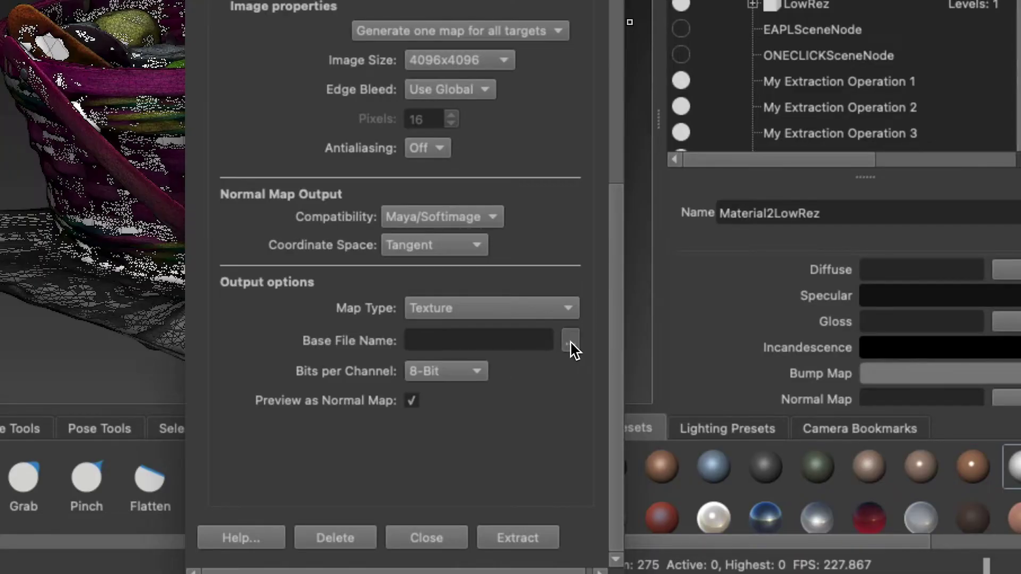
{"action": "left_click", "coordinate": [571, 343]}
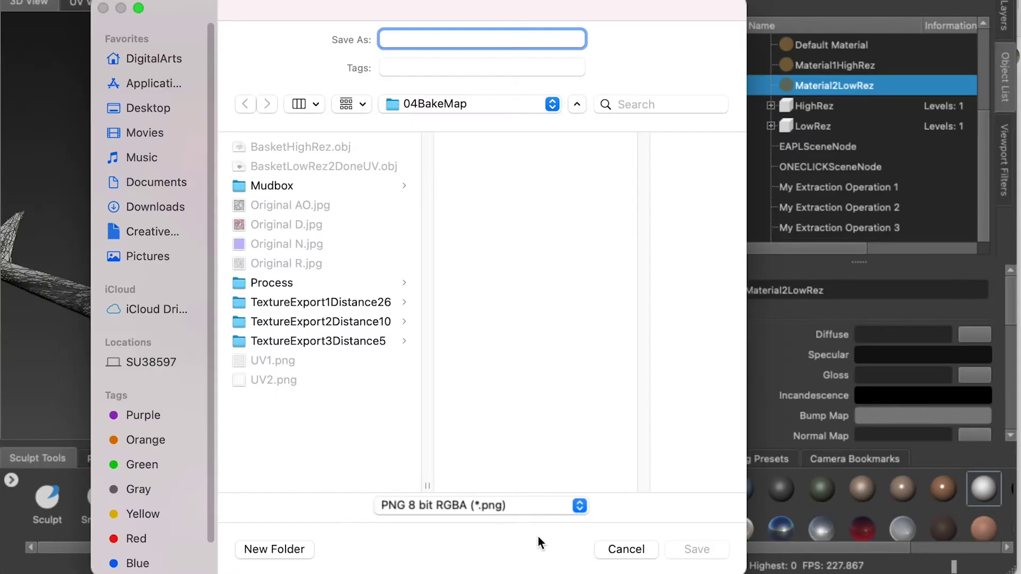
{"action": "left_click", "coordinate": [487, 508]}
{"action": "left_click", "coordinate": [486, 526]}
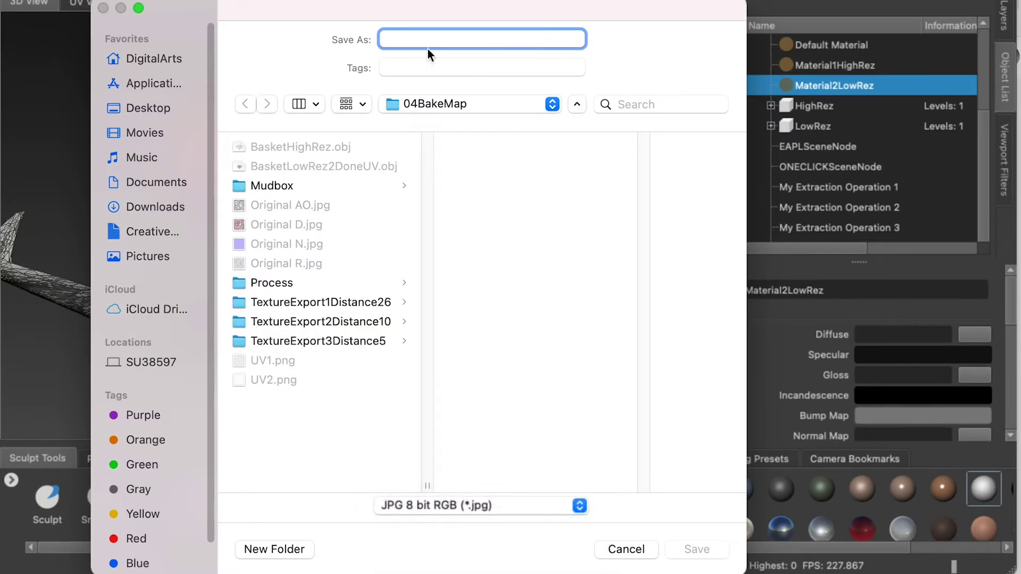
{"action": "left_click", "coordinate": [627, 528]}
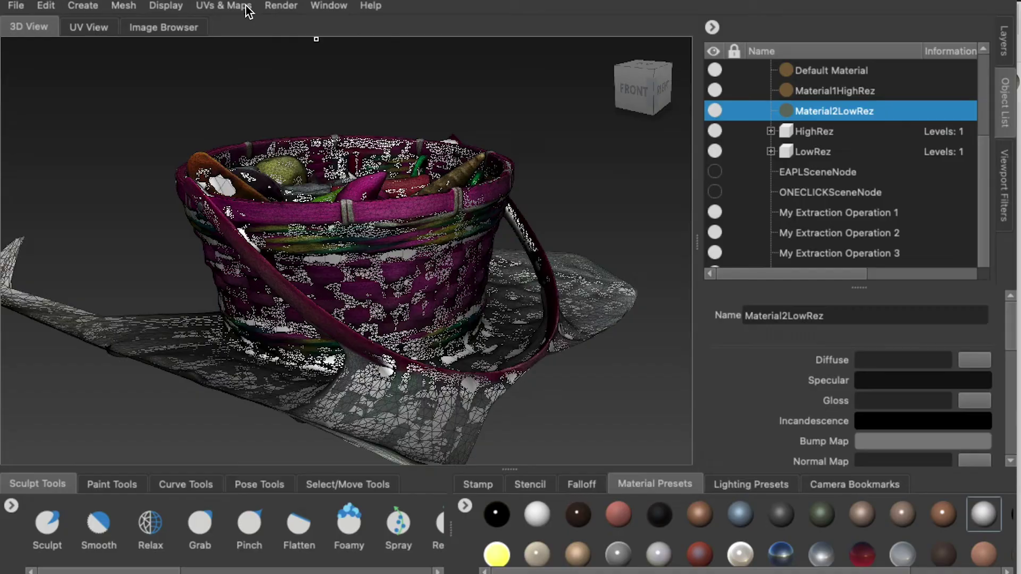
Create another texture map extraction operation from HighRez to LowRez and open its search distance for editing
{"action": "left_click", "coordinate": [244, 9]}
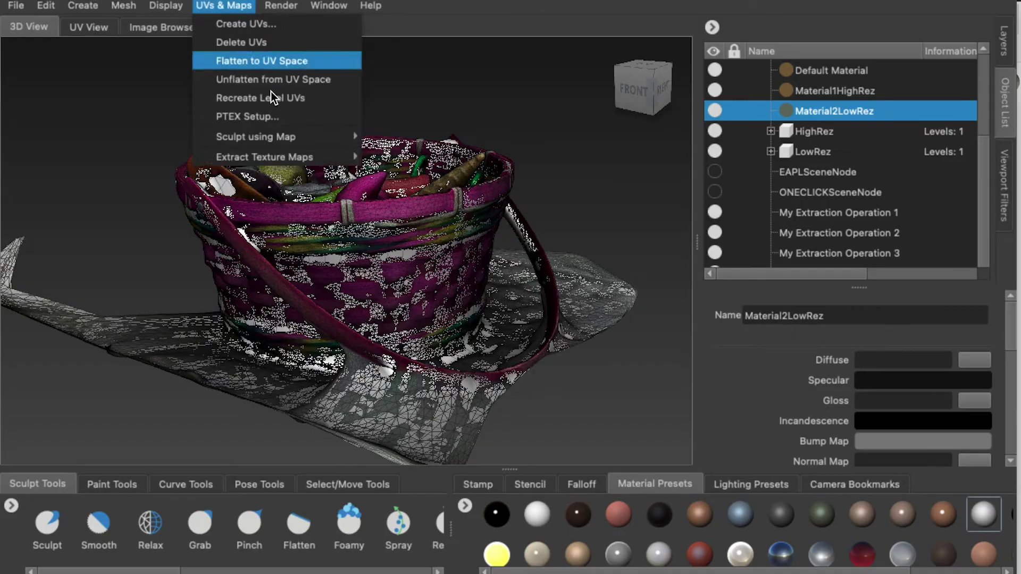
{"action": "mouse_move", "coordinate": [297, 158]}
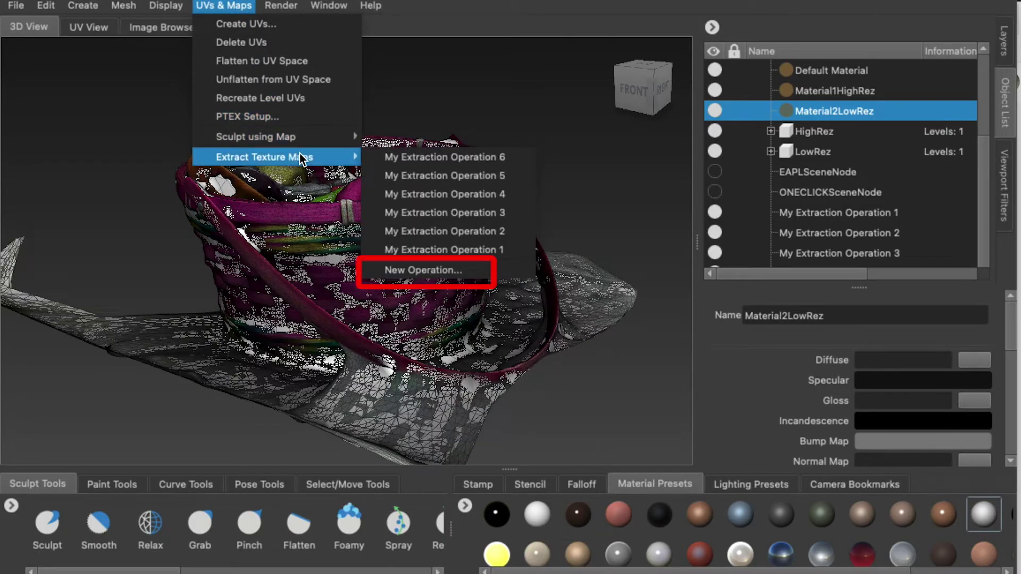
{"action": "left_click", "coordinate": [442, 268]}
{"action": "left_click", "coordinate": [386, 219]}
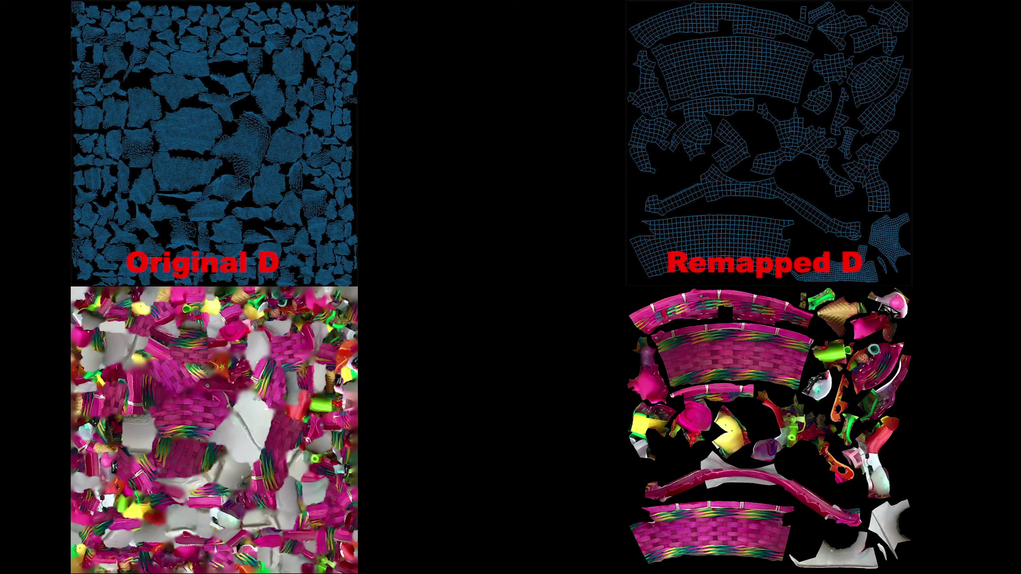
{"action": "scroll", "coordinate": [671, 332], "scroll_direction": "down", "scroll_amount": 1}
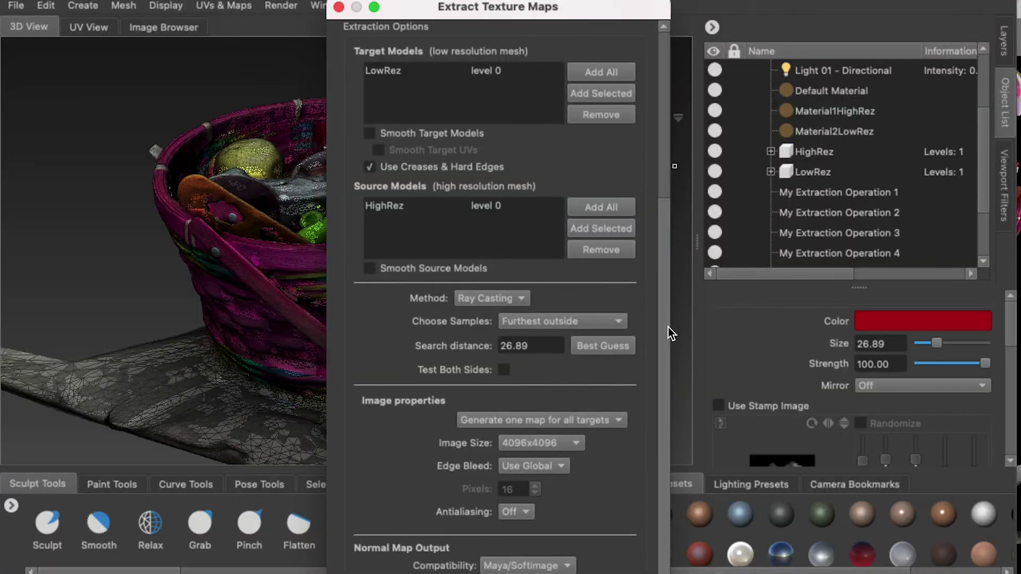
{"action": "double_click", "coordinate": [531, 345]}
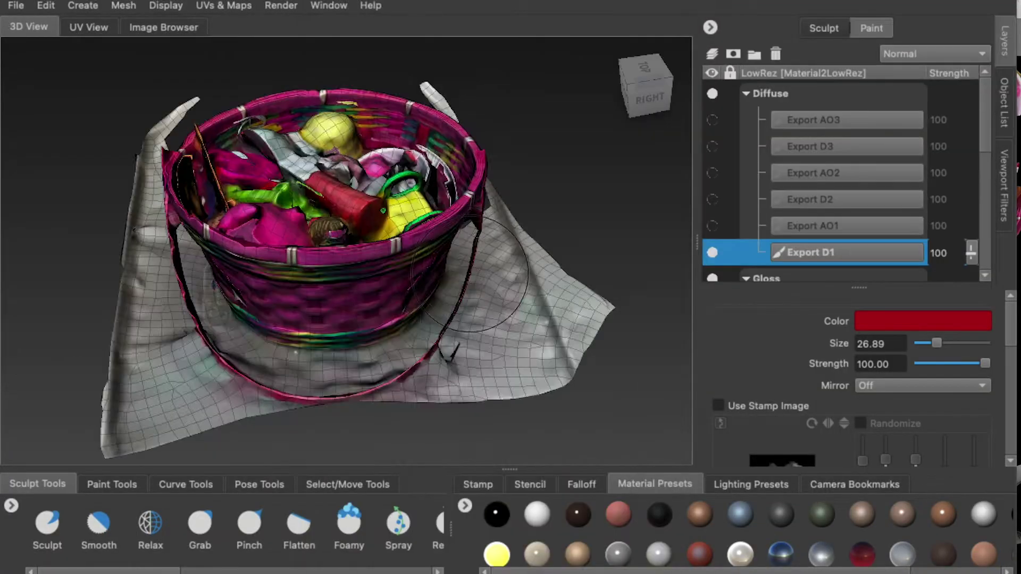
Inspect the Export D1 diffuse bake on the LowRez basket up close, checking the contents, rim and handle
{"action": "mouse_move", "coordinate": [464, 309]}
{"action": "left_mouse_down", "text": "alt"}
{"action": "mouse_move", "coordinate": [414, 383]}
{"action": "mouse_move", "coordinate": [320, 259]}
{"action": "left_mouse_up", "text": "alt"}
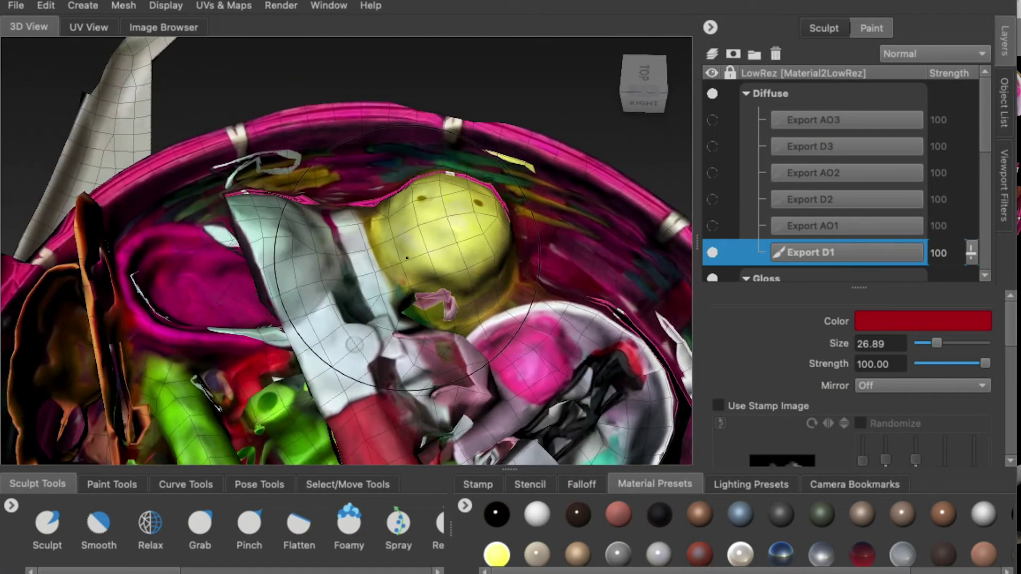
{"action": "right_click_drag", "start_coordinate": [332, 230], "coordinate": [298, 237], "text": "alt"}
{"action": "middle_click_drag", "start_coordinate": [415, 330], "coordinate": [288, 240], "text": "alt"}
{"action": "mouse_move", "coordinate": [319, 250]}
{"action": "left_mouse_down", "text": "alt"}
{"action": "mouse_move", "coordinate": [389, 233]}
{"action": "mouse_move", "coordinate": [321, 281]}
{"action": "mouse_move", "coordinate": [213, 213]}
{"action": "mouse_move", "coordinate": [239, 298]}
{"action": "mouse_move", "coordinate": [250, 215]}
{"action": "mouse_move", "coordinate": [246, 311]}
{"action": "mouse_move", "coordinate": [234, 253]}
{"action": "left_mouse_up", "text": "alt"}
{"action": "right_click_drag", "start_coordinate": [330, 228], "coordinate": [279, 218], "text": "alt"}
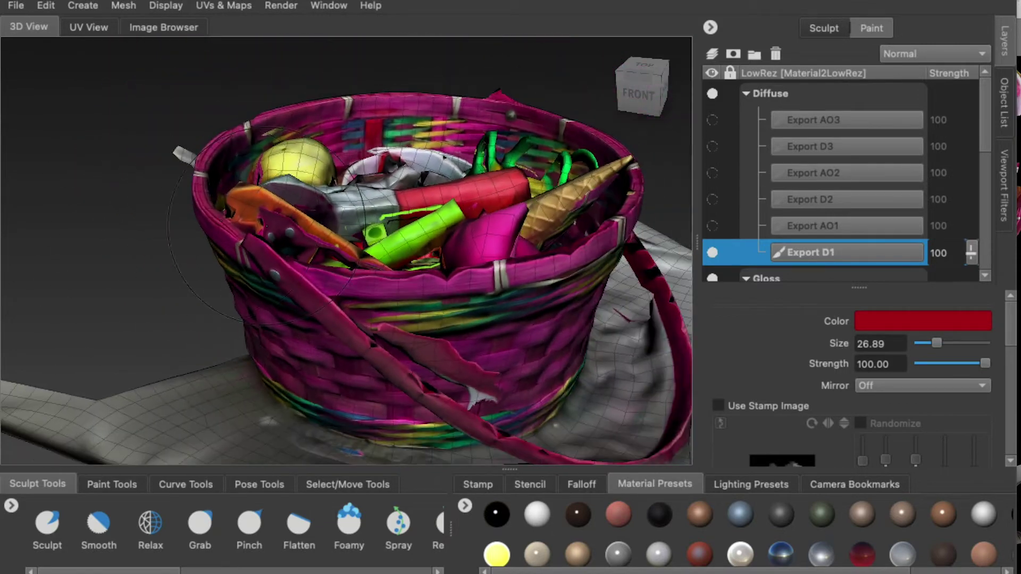
{"action": "middle_click_drag", "start_coordinate": [279, 218], "coordinate": [195, 217], "text": "alt"}
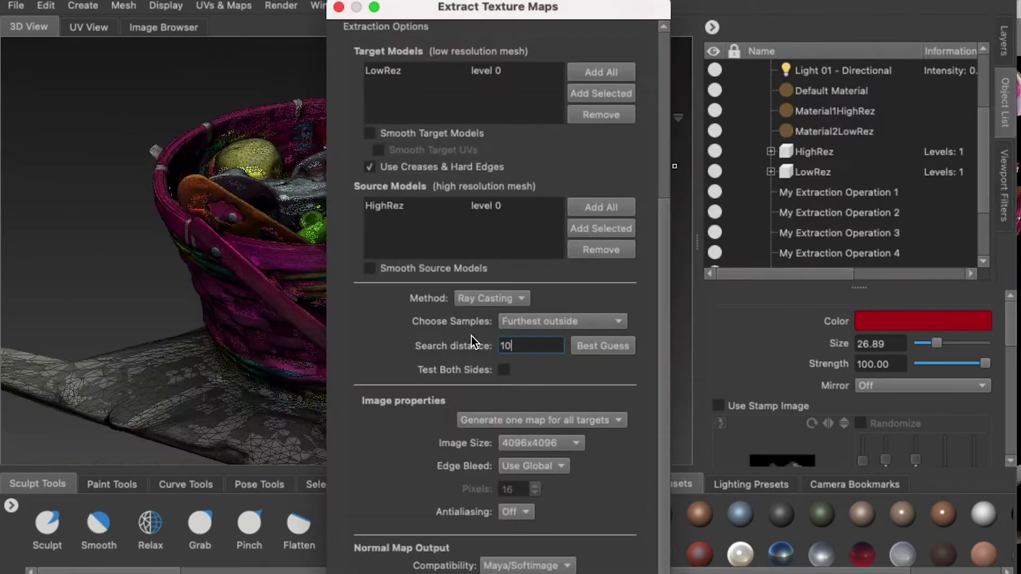
Set the search distance of the texture map extraction to 10.00
{"action": "type", "text": ".00"}
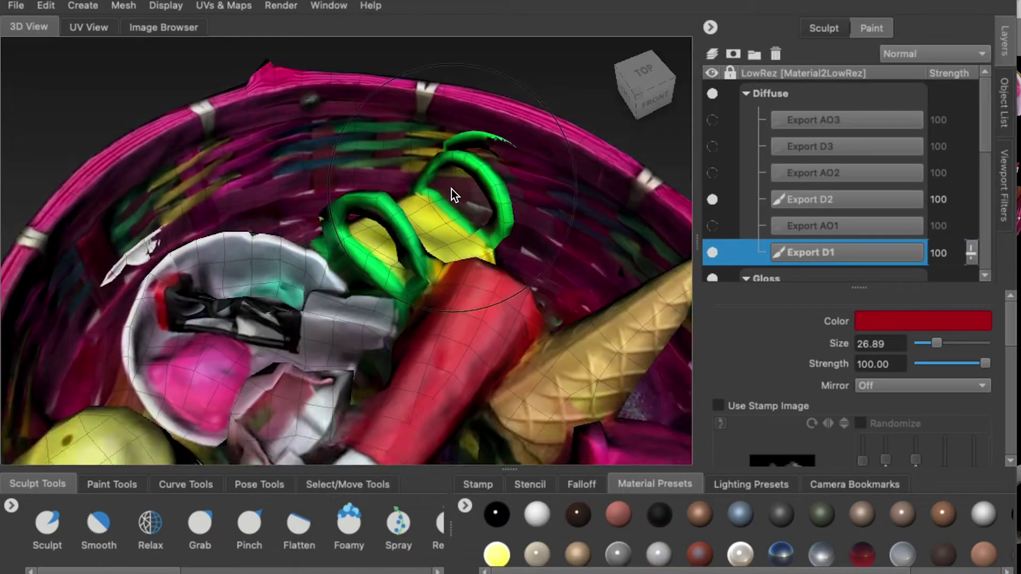
Examine the Export D1, D2 and D3 diffuse bakes on the LowRez basket, comparing the scissors, contents and rim
{"action": "left_click_drag", "start_coordinate": [451, 190], "coordinate": [461, 188], "text": "alt"}
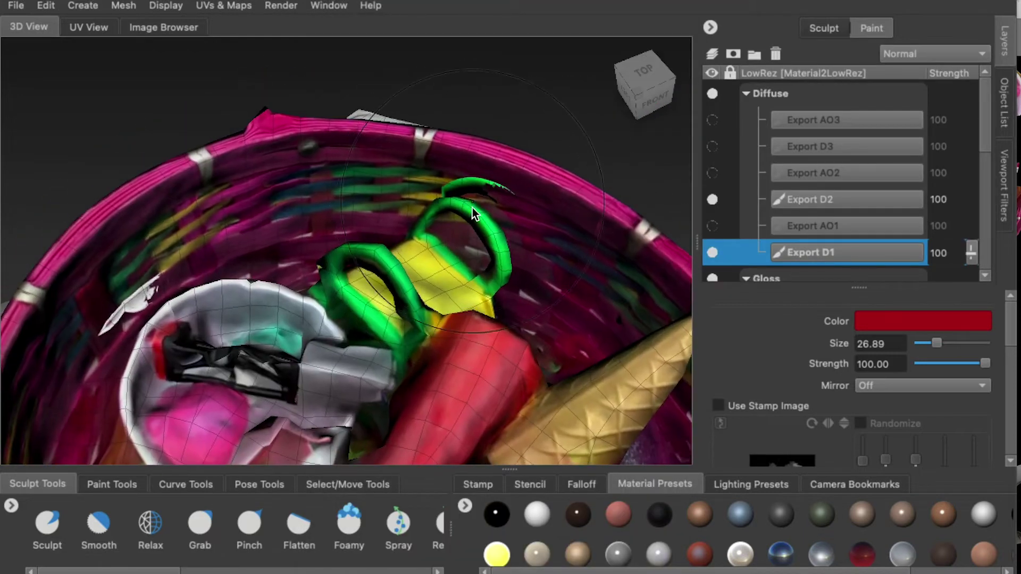
{"action": "left_click_drag", "start_coordinate": [142, 308], "coordinate": [276, 299], "text": "alt"}
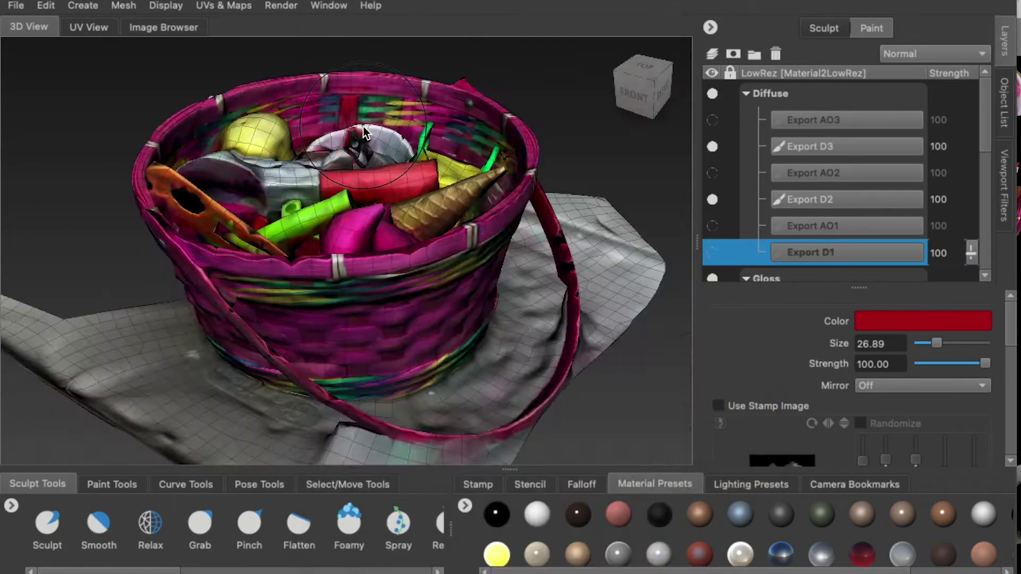
{"action": "mouse_move", "coordinate": [362, 126]}
{"action": "left_mouse_down", "text": "alt"}
{"action": "mouse_move", "coordinate": [449, 247]}
{"action": "mouse_move", "coordinate": [435, 296]}
{"action": "mouse_move", "coordinate": [471, 178]}
{"action": "mouse_move", "coordinate": [439, 186]}
{"action": "mouse_move", "coordinate": [547, 194]}
{"action": "mouse_move", "coordinate": [413, 208]}
{"action": "mouse_move", "coordinate": [474, 187]}
{"action": "mouse_move", "coordinate": [576, 186]}
{"action": "mouse_move", "coordinate": [593, 206]}
{"action": "mouse_move", "coordinate": [487, 204]}
{"action": "mouse_move", "coordinate": [463, 178]}
{"action": "mouse_move", "coordinate": [569, 158]}
{"action": "mouse_move", "coordinate": [643, 184]}
{"action": "mouse_move", "coordinate": [490, 177]}
{"action": "mouse_move", "coordinate": [381, 150]}
{"action": "mouse_move", "coordinate": [453, 188]}
{"action": "left_mouse_up", "text": "alt"}
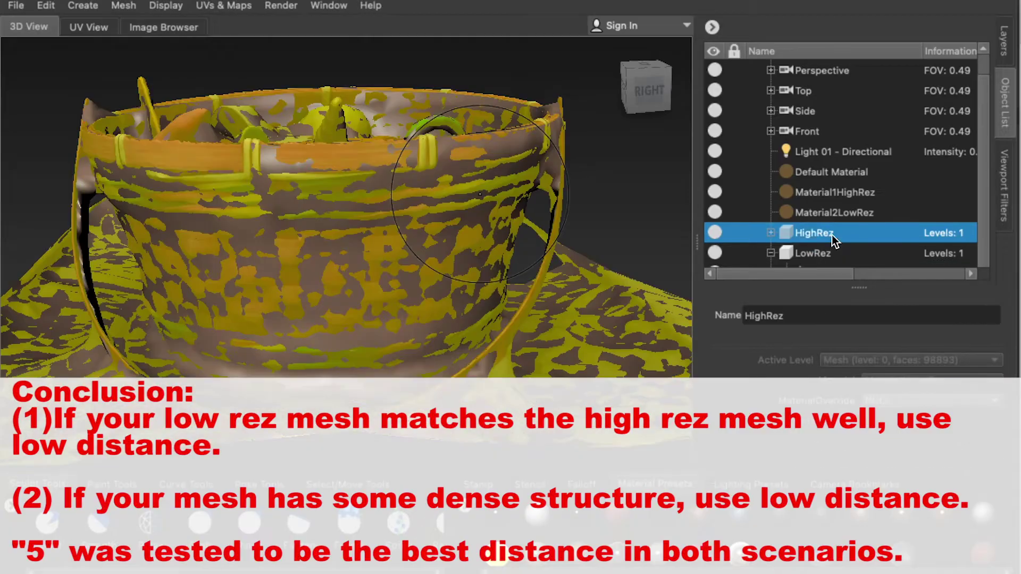
Compare the HighRez and LowRez mesh selections, then select Material2LowRez and show its paint layers
{"action": "left_click", "coordinate": [828, 253]}
{"action": "left_click", "coordinate": [827, 234]}
{"action": "left_click", "coordinate": [828, 252]}
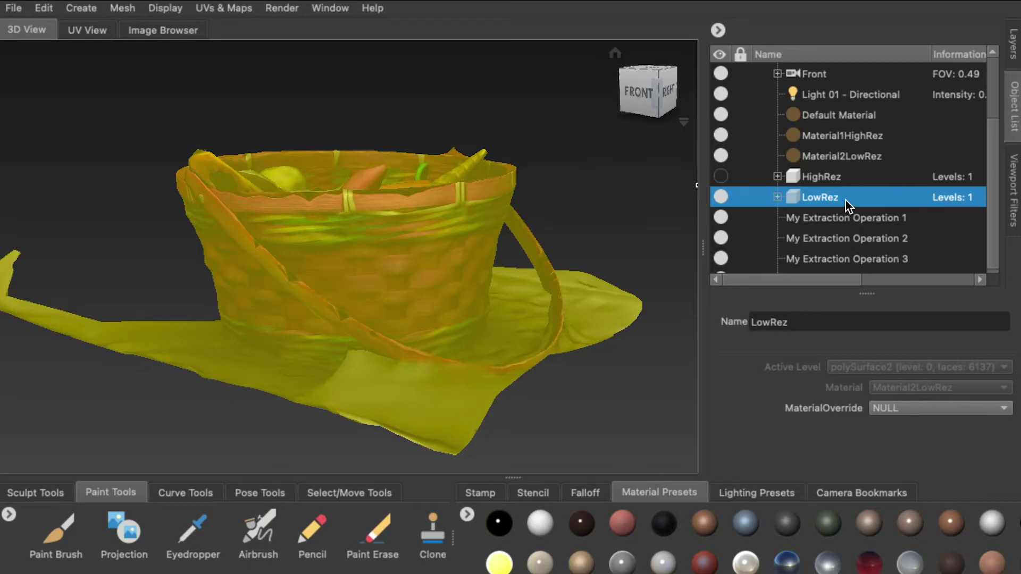
{"action": "left_click", "coordinate": [845, 160]}
{"action": "left_click", "coordinate": [1013, 50]}
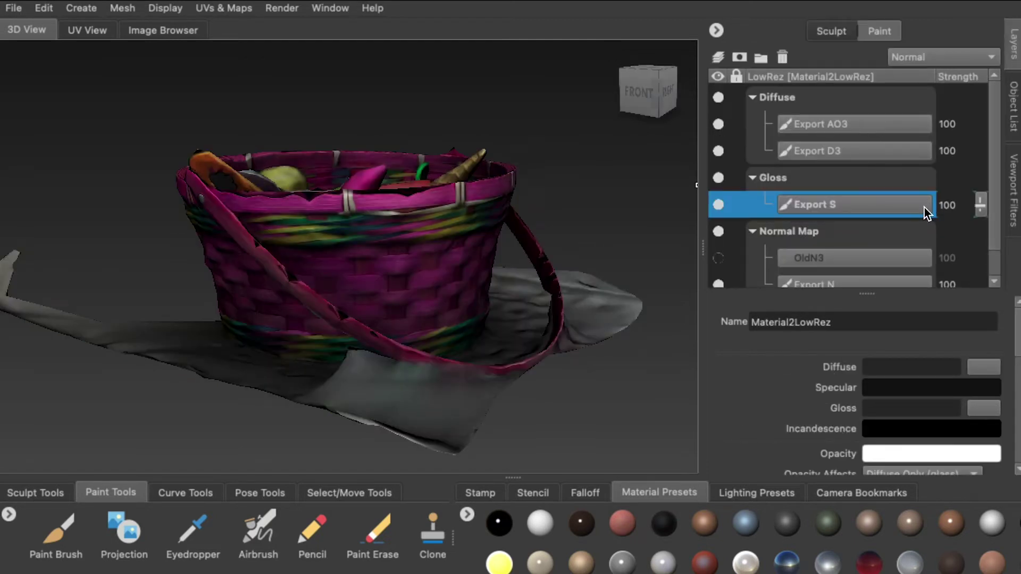
Preview the OldN3 and Export N normal maps on the basket in turn, leaving only Export N visible
{"action": "scroll", "coordinate": [834, 276], "scroll_direction": "down", "scroll_amount": 1}
{"action": "scroll", "coordinate": [826, 262], "scroll_direction": "up", "scroll_amount": 1}
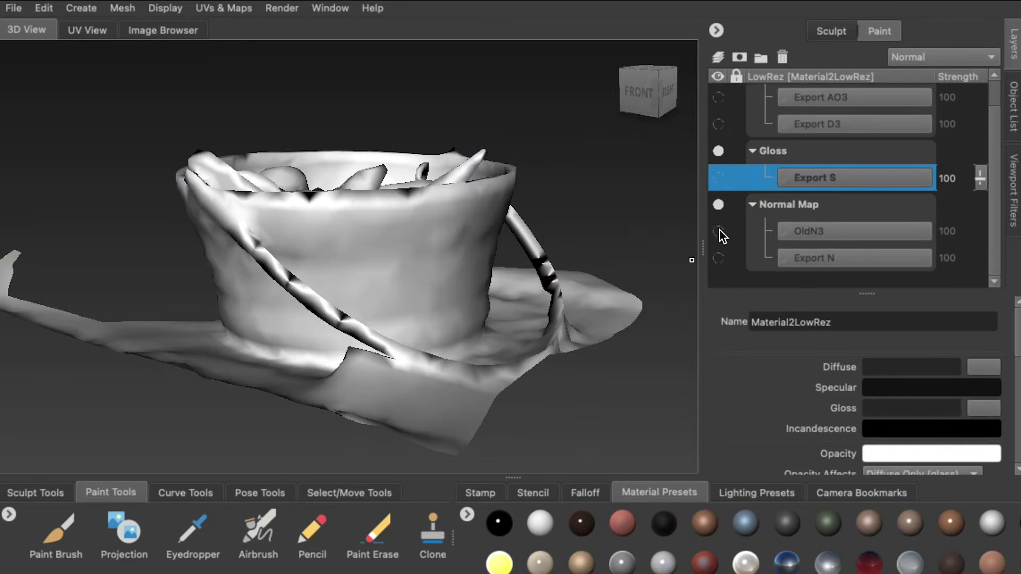
{"action": "left_click", "coordinate": [719, 232]}
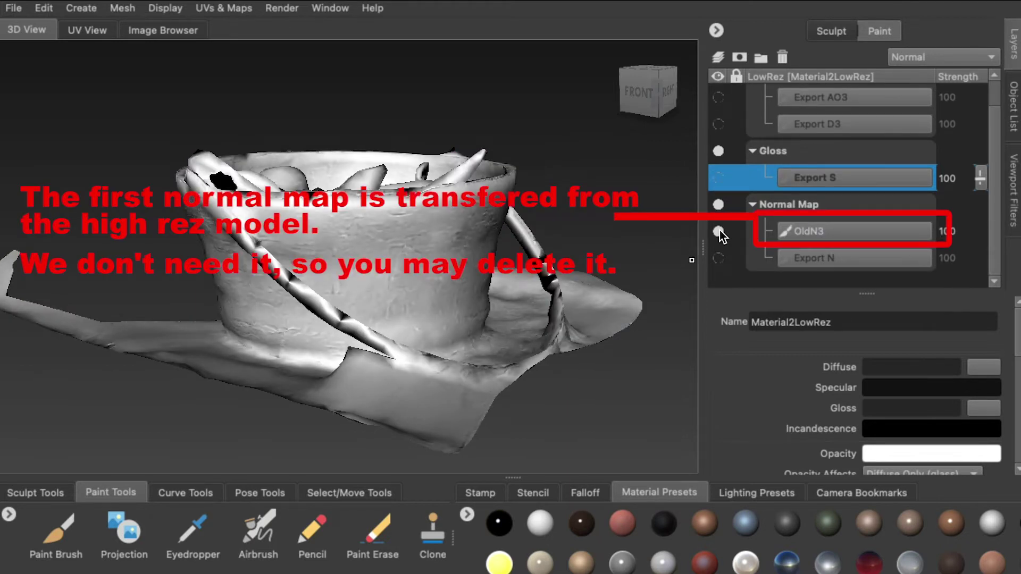
{"action": "left_click", "coordinate": [720, 231]}
{"action": "left_click", "coordinate": [720, 259]}
{"action": "left_click", "coordinate": [720, 260]}
{"action": "left_click", "coordinate": [720, 259]}
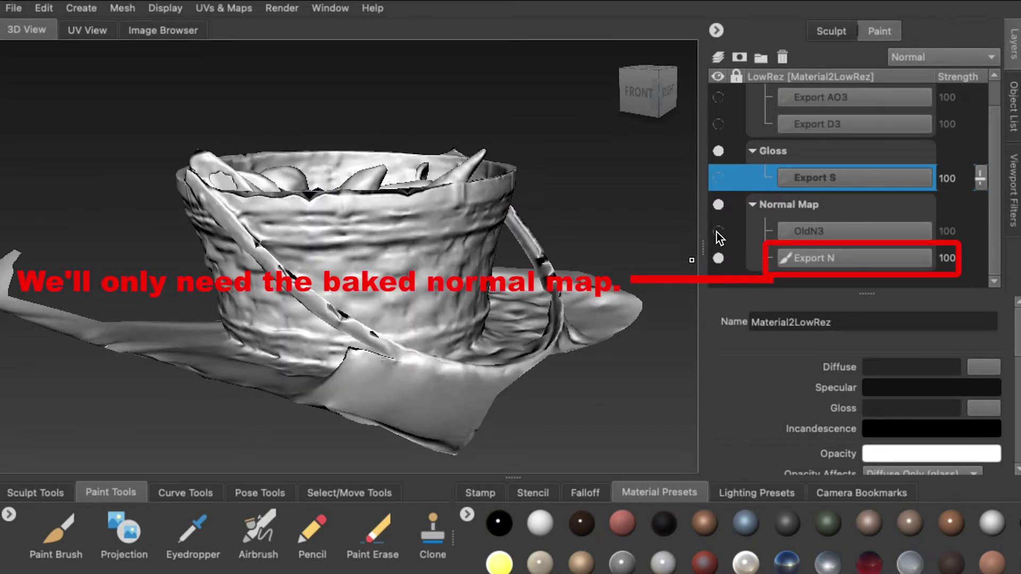
Show the Export S gloss layer and the Export D3 and Export AO3 diffuse layers on the basket
{"action": "left_click", "coordinate": [718, 178]}
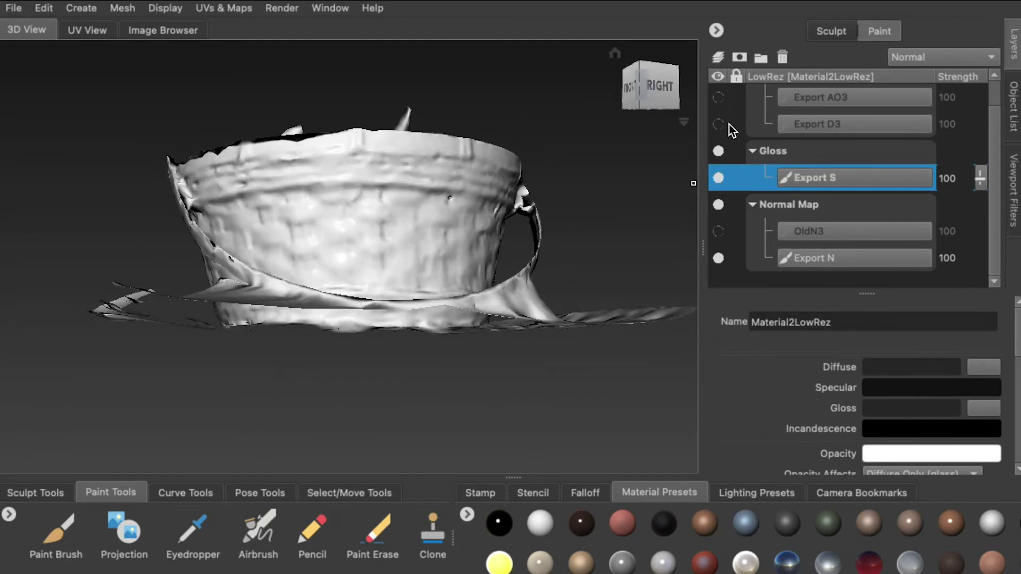
{"action": "left_click", "coordinate": [717, 125]}
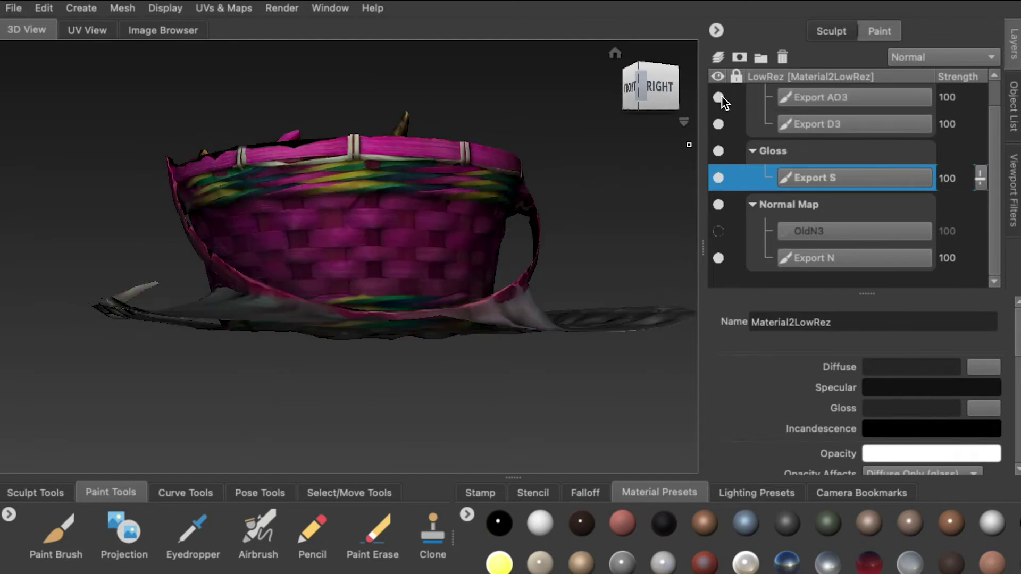
{"action": "left_click", "coordinate": [718, 97]}
Export the Export AO3 layer to the Export Maps folder as ExportAO in JPG 8 bit RGB format
{"action": "left_click", "coordinate": [842, 97]}
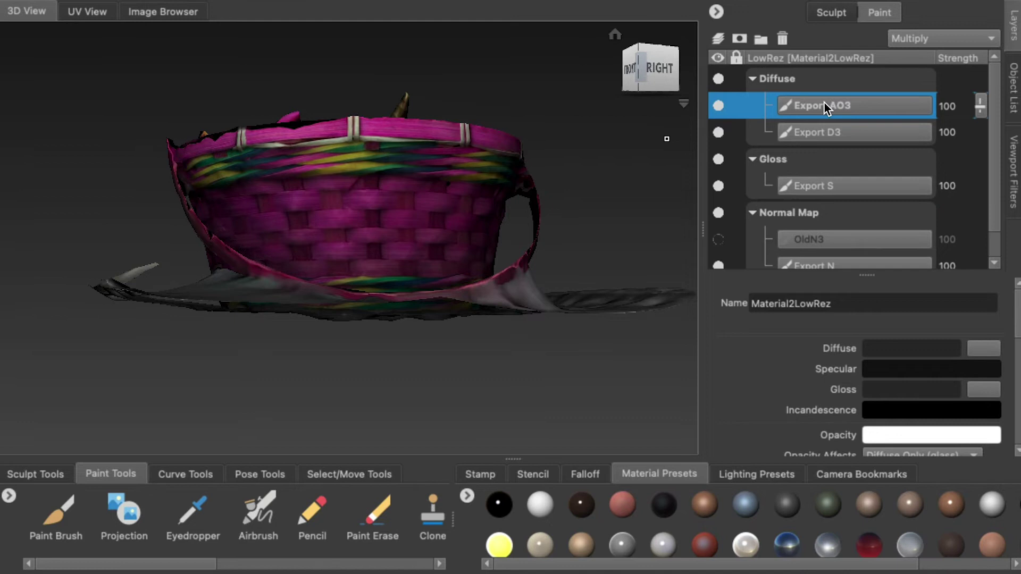
{"action": "right_click", "coordinate": [824, 103]}
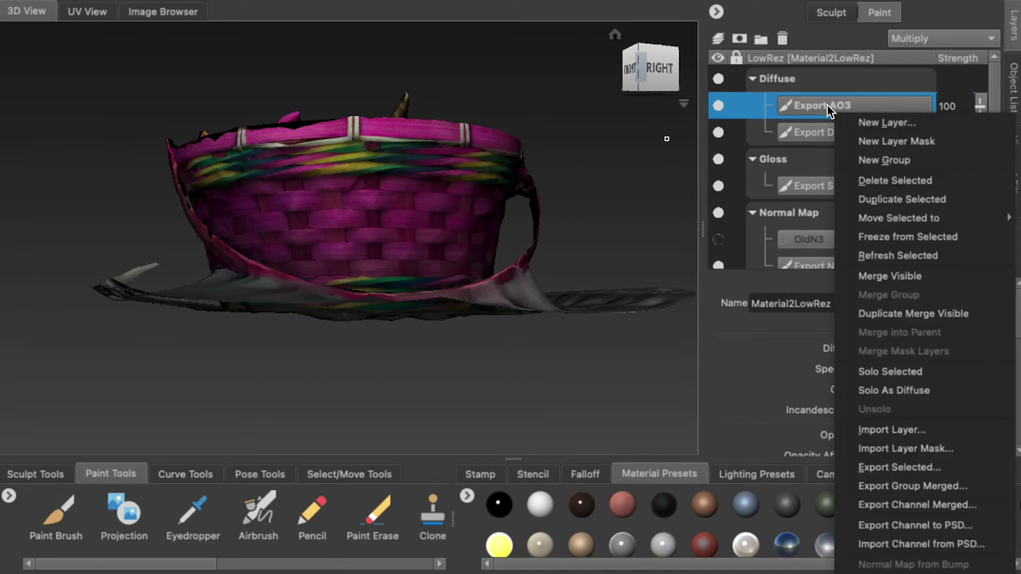
{"action": "left_click", "coordinate": [913, 464]}
{"action": "type", "text": "ExportA"}
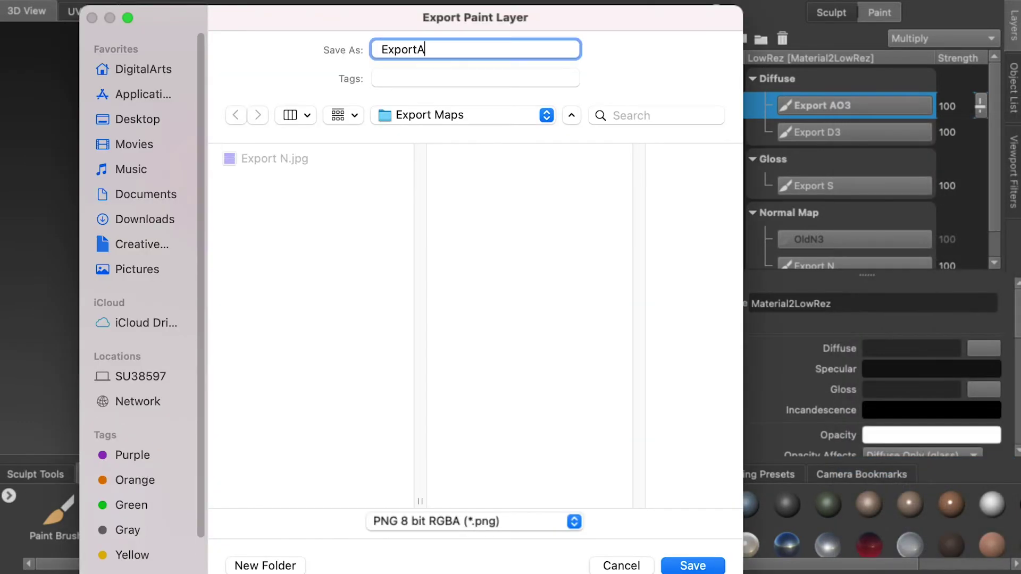
{"action": "left_click", "coordinate": [506, 527]}
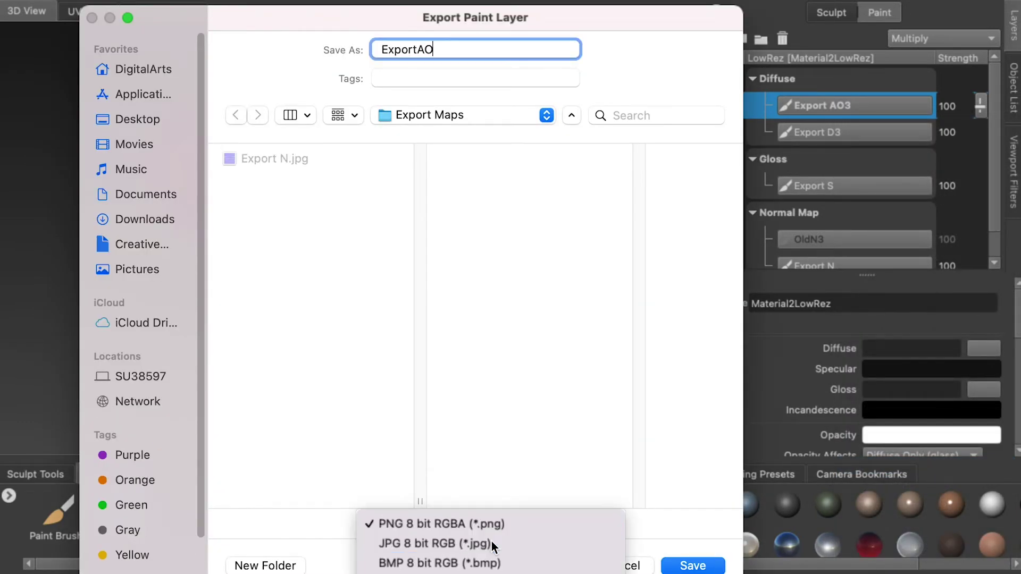
{"action": "left_click", "coordinate": [490, 542]}
{"action": "left_click", "coordinate": [690, 567]}
Export the Export D3 layer to the Export Maps folder as the JPG file Export D
{"action": "left_click", "coordinate": [836, 133]}
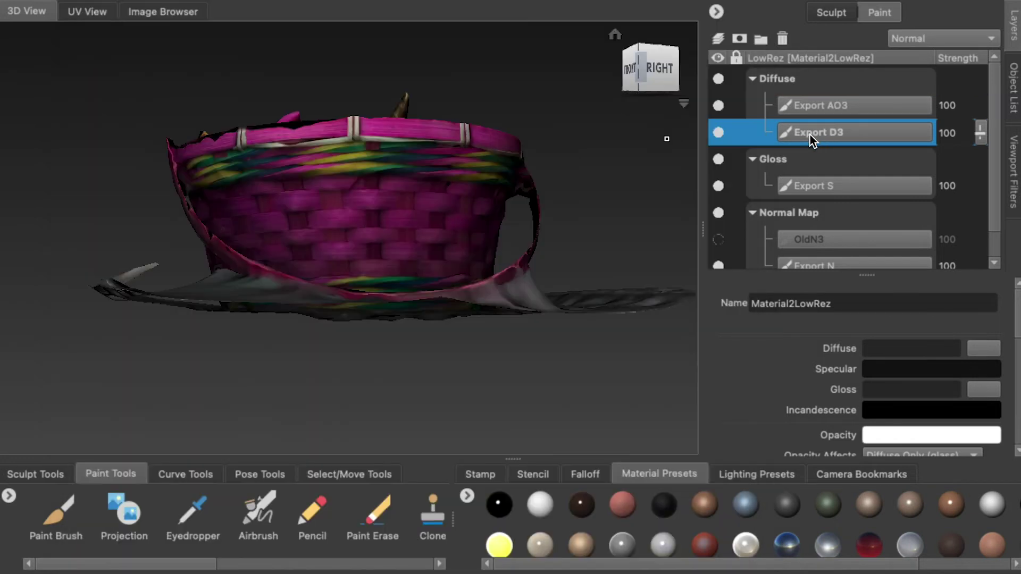
{"action": "right_click", "coordinate": [812, 135]}
{"action": "left_click", "coordinate": [882, 496]}
{"action": "key", "text": "BackSpace"}
{"action": "key", "text": "BackSpace"}
{"action": "type", "text": "D"}
{"action": "left_click", "coordinate": [692, 566]}
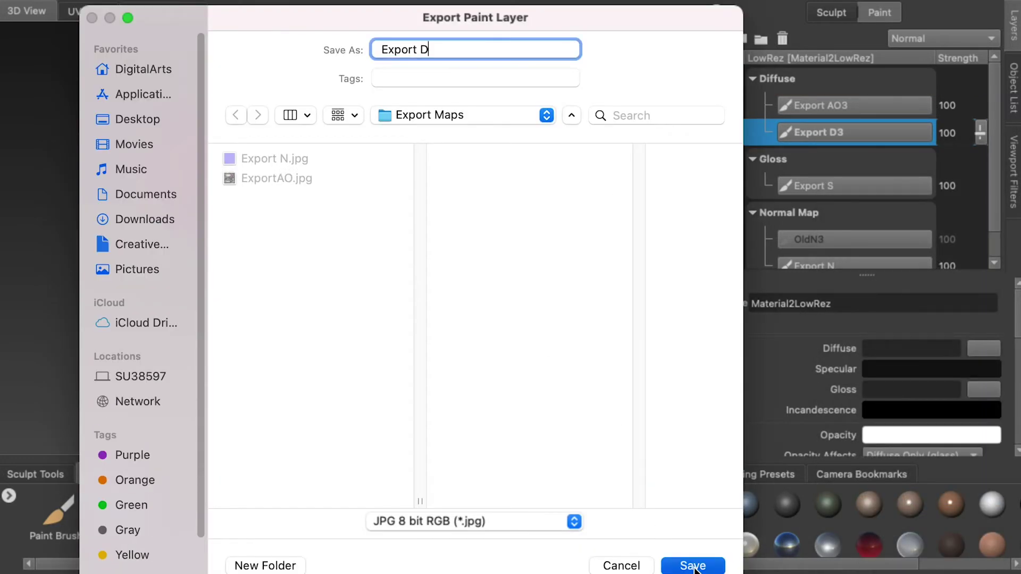
Export the merged Diffuse channel to the Export Maps folder as the JPG file Export D with AO
{"action": "right_click", "coordinate": [778, 79]}
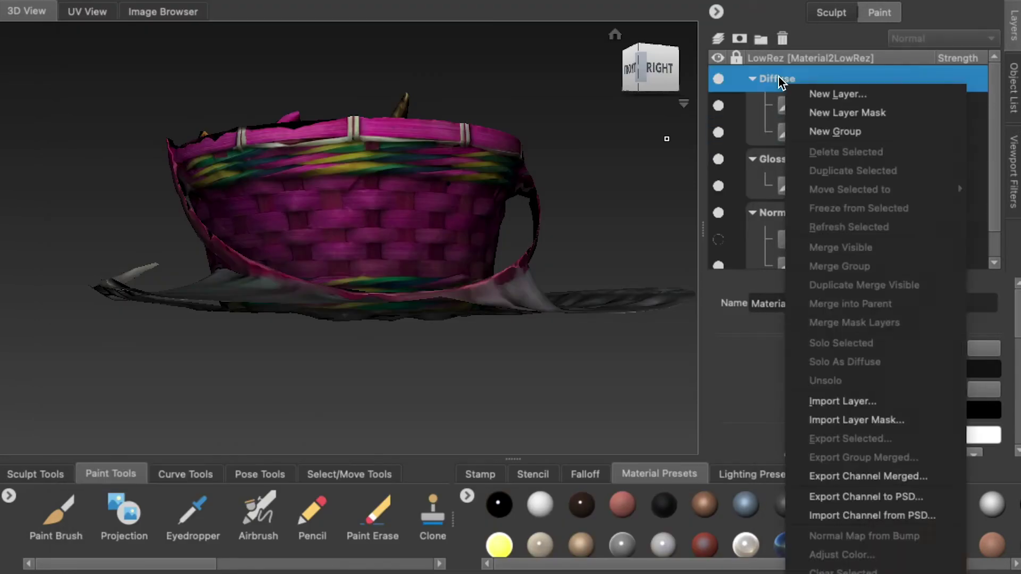
{"action": "left_click", "coordinate": [891, 476]}
{"action": "key", "text": "Right"}
{"action": "type", "text": "with A"}
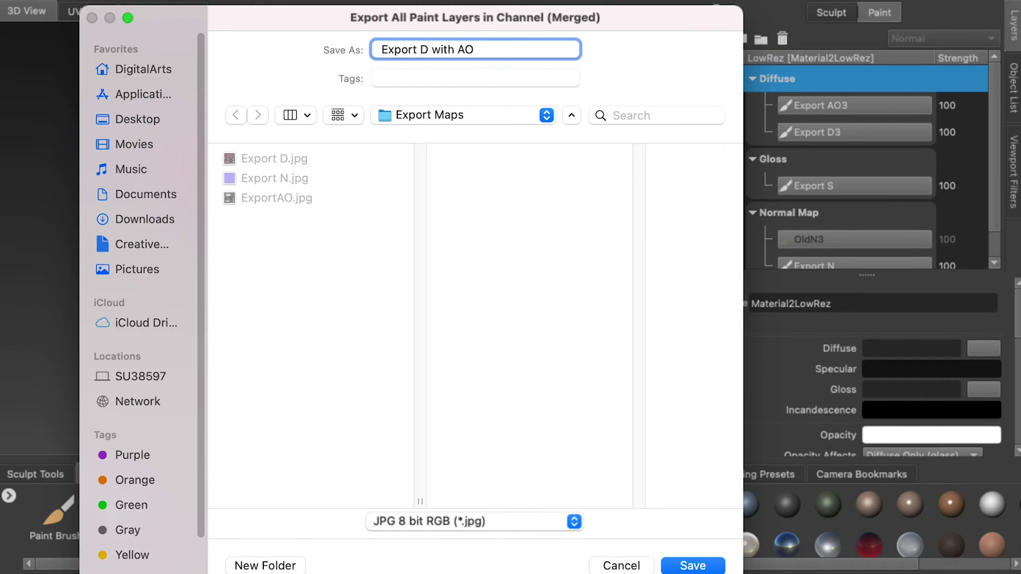
{"action": "type", "text": "O"}
{"action": "key", "text": "Return"}
Export the Export S gloss layer to the Export Maps folder as the JPG file Export S
{"action": "right_click", "coordinate": [814, 192]}
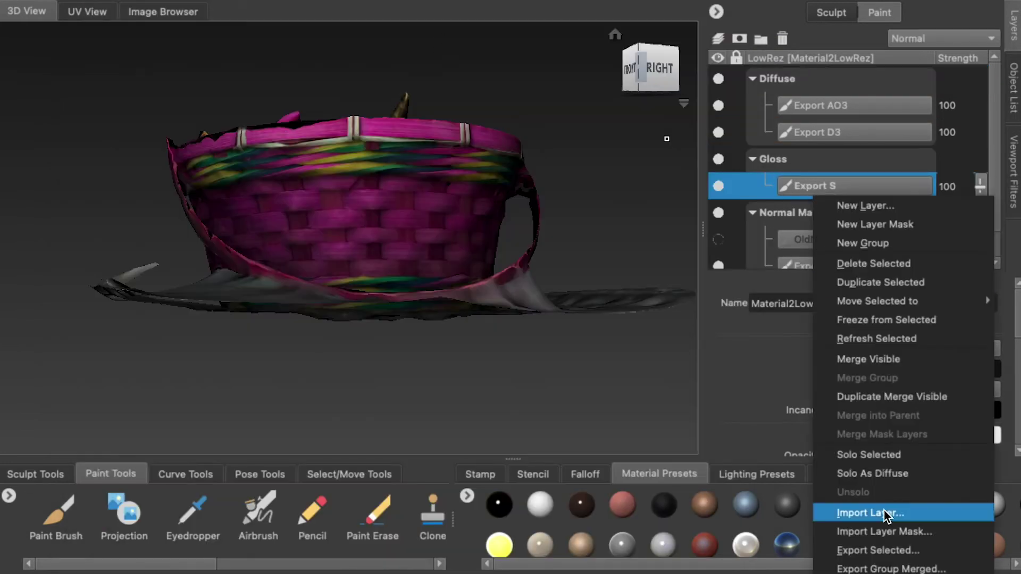
{"action": "left_click", "coordinate": [906, 549]}
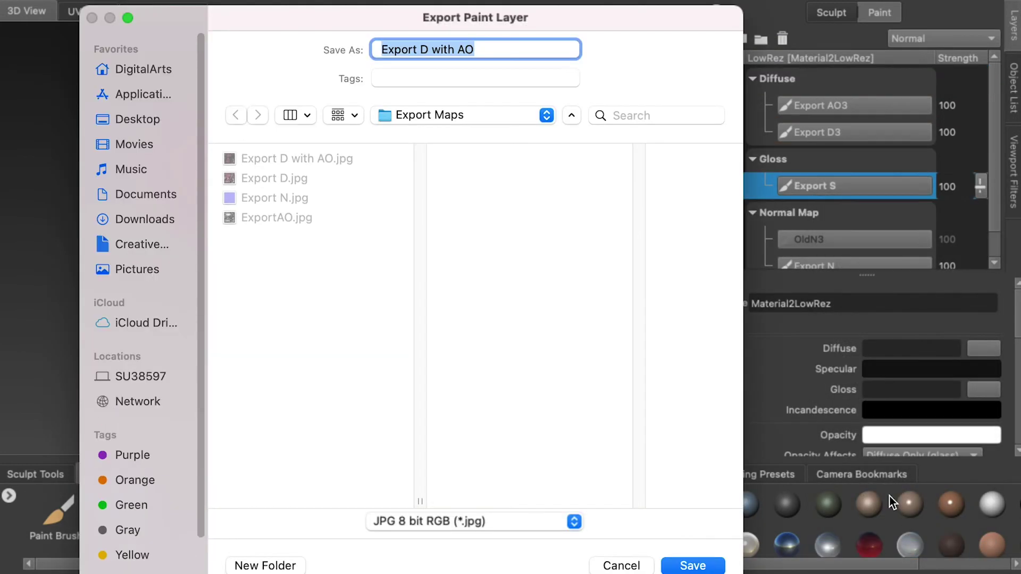
{"action": "key", "text": "Return"}
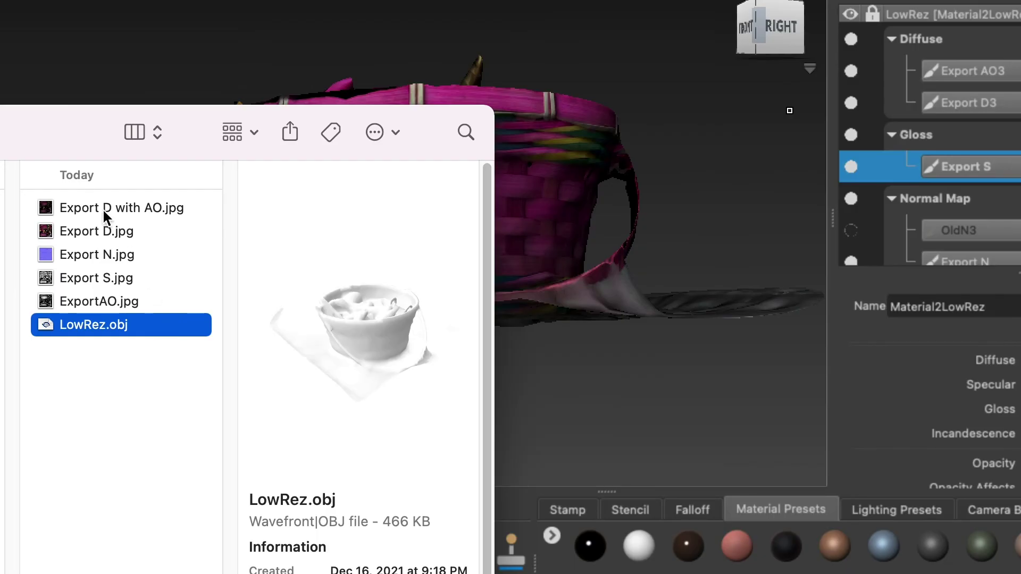
Preview the exported map images one after another in Finder, starting with Export D with AO.jpg
{"action": "left_click", "coordinate": [102, 209]}
{"action": "key", "text": "Down"}
{"action": "key", "text": "Down"}
{"action": "key", "text": "Down"}
{"action": "key", "text": "Down"}
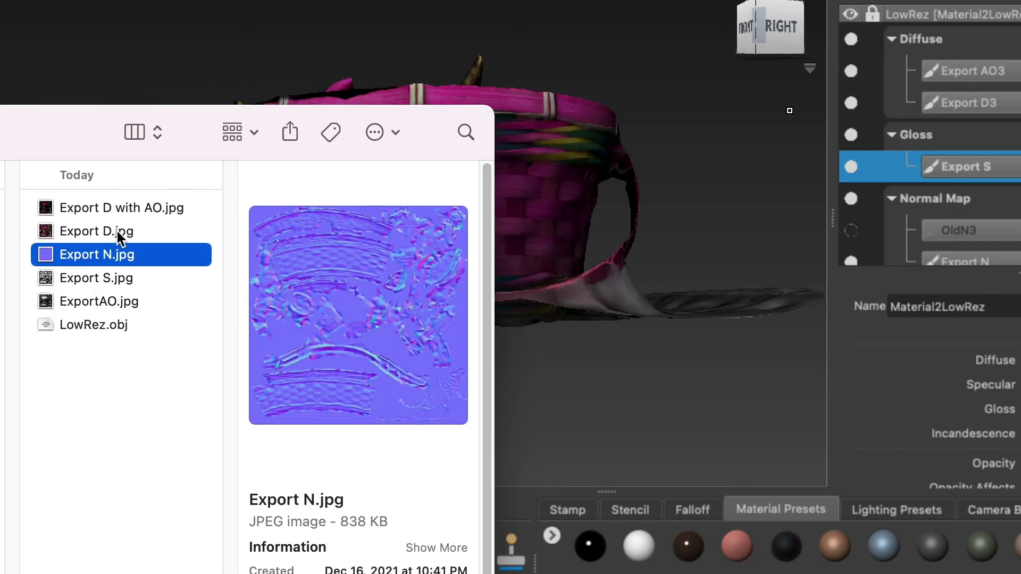